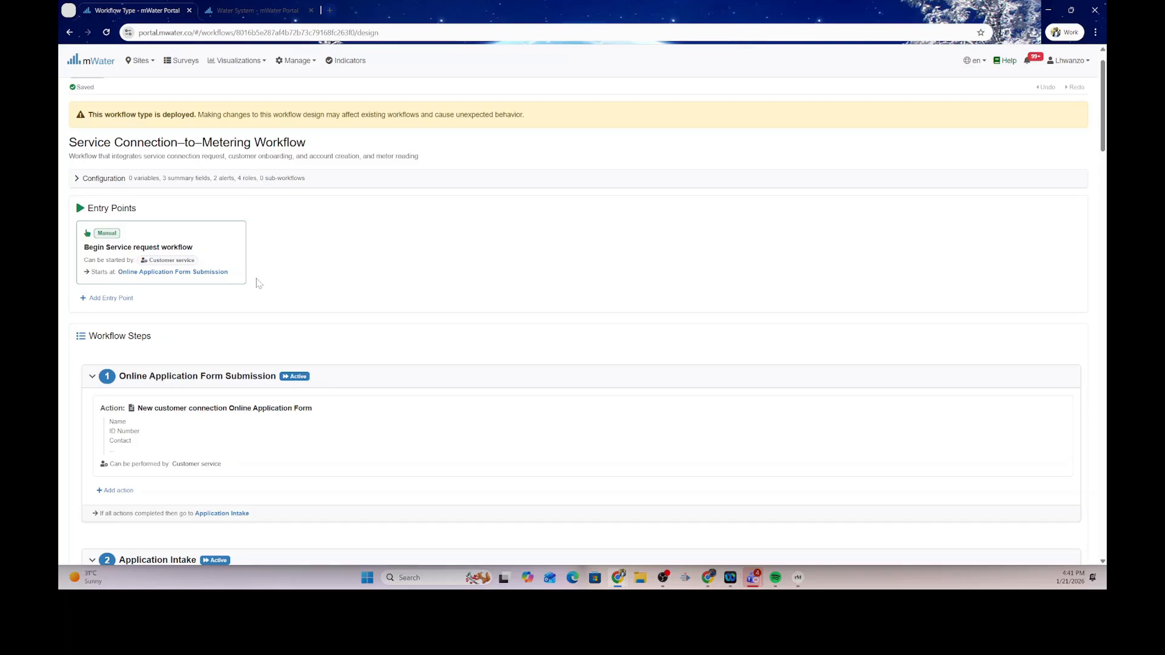
- Review the New customer connection Online Application Form action's questions, recurrence and role permissions, and save the action without edits
scroll(260, 280, down, 3)
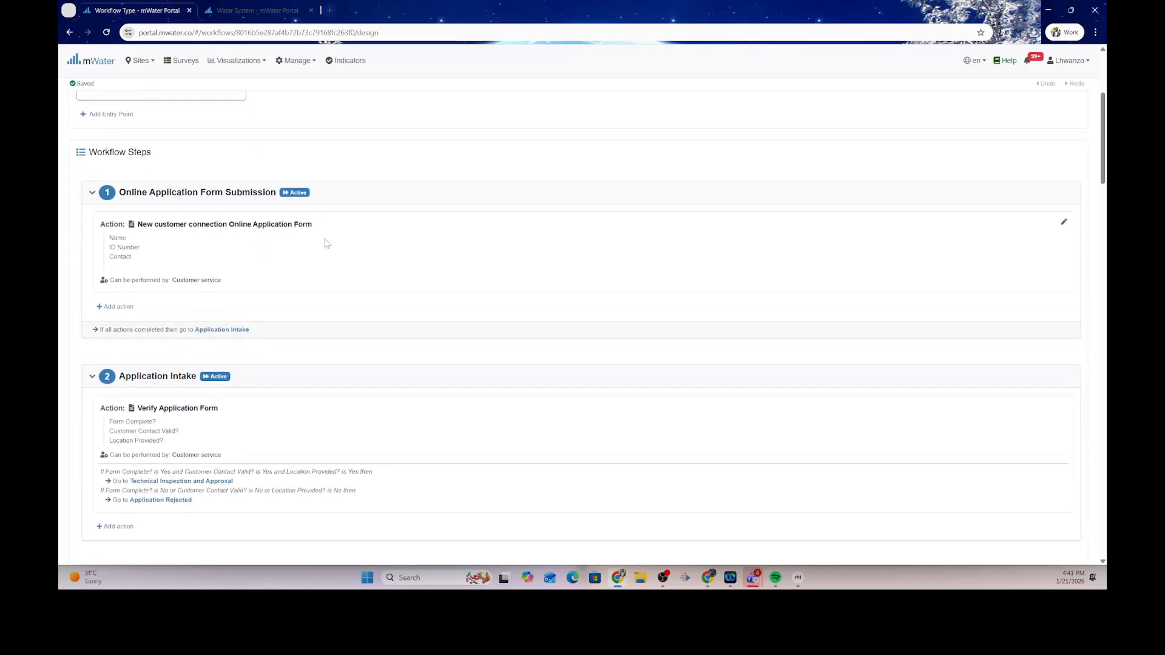
click(1062, 226)
scroll(700, 335, down, 2)
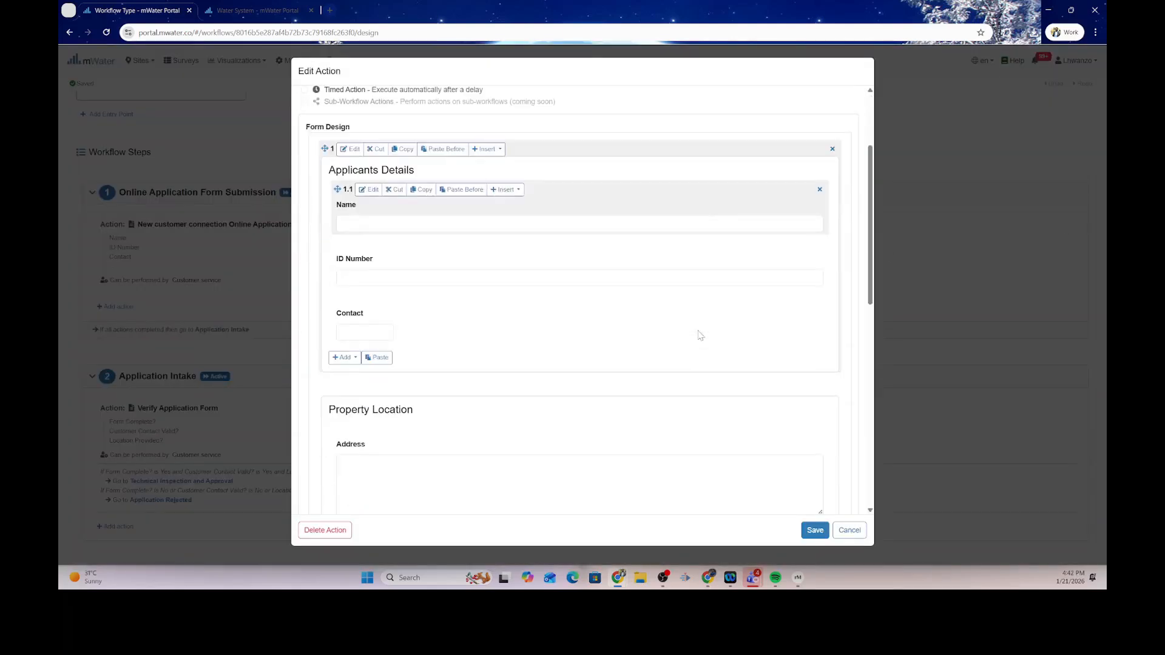
scroll(700, 335, down, 1)
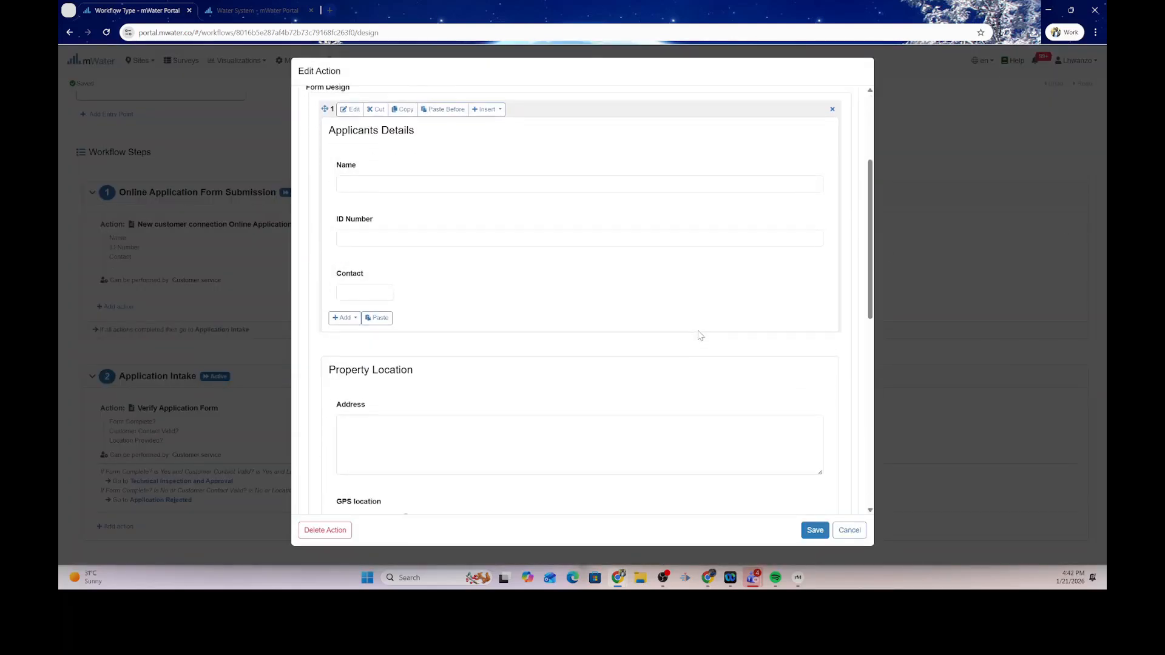
scroll(700, 335, down, 5)
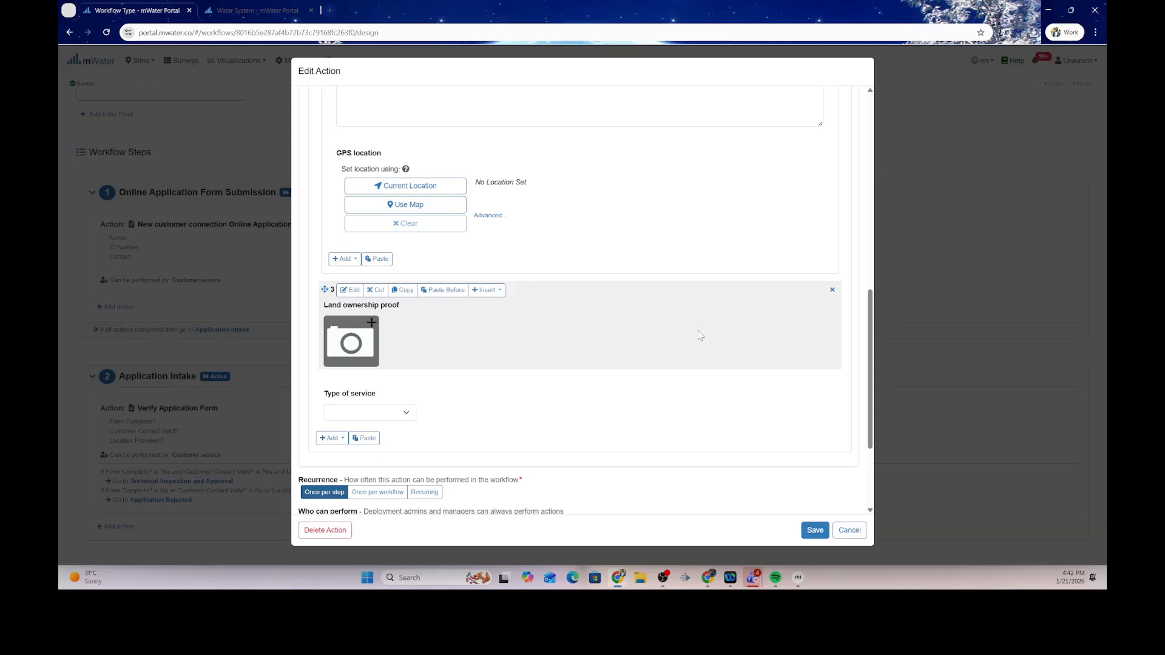
scroll(700, 336, down, 2)
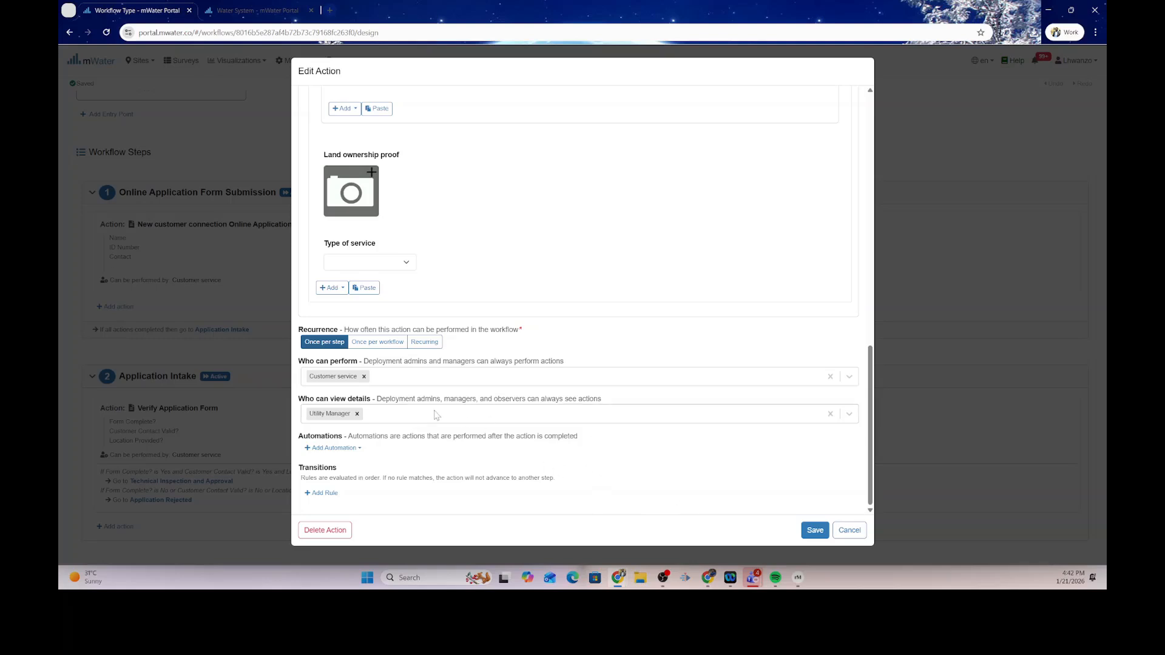
click(812, 530)
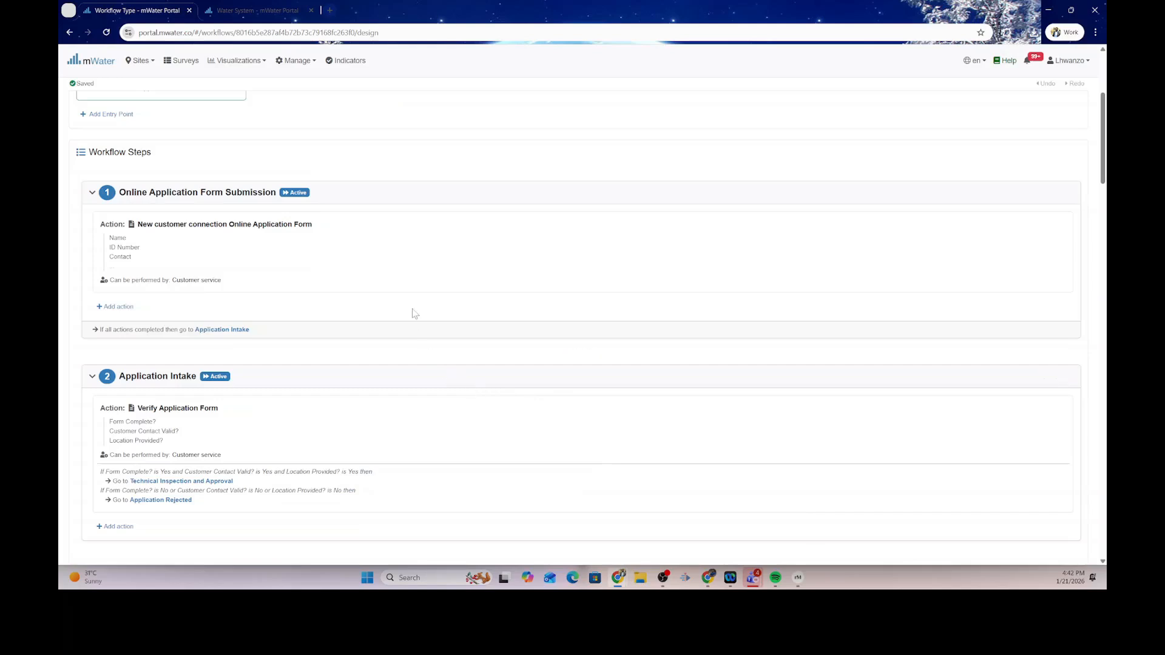
- Open the Verify Application Form action under Application Intake and review its questions and the roles that can perform and view it
scroll(419, 294, down, 1)
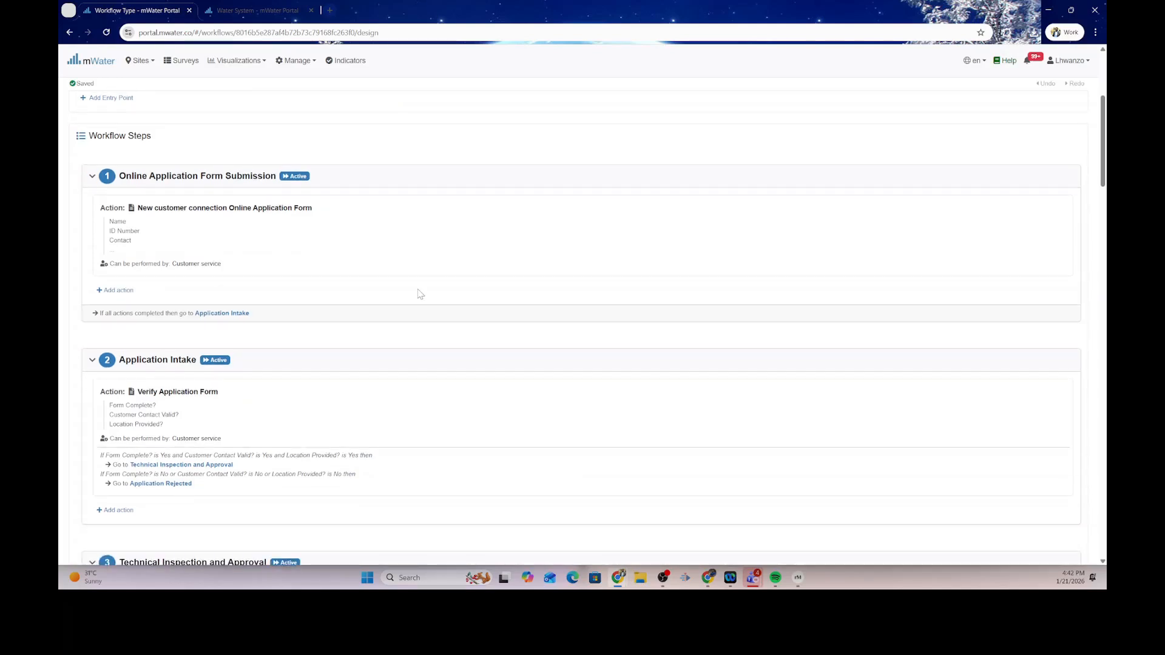
scroll(419, 293, down, 3)
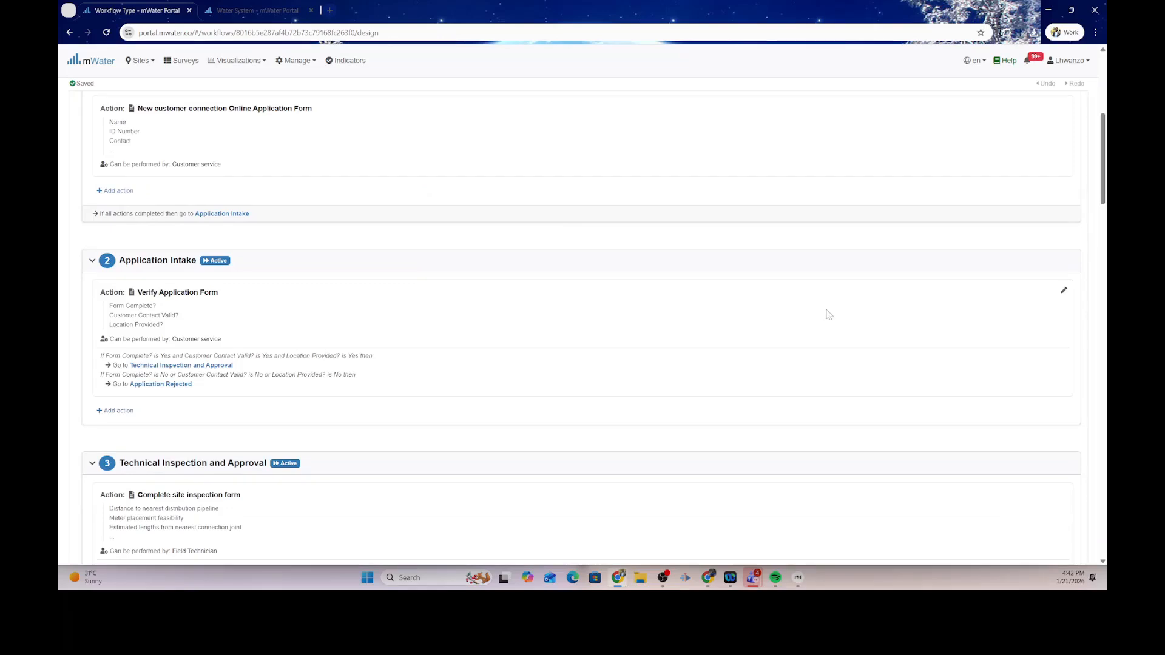
click(1063, 291)
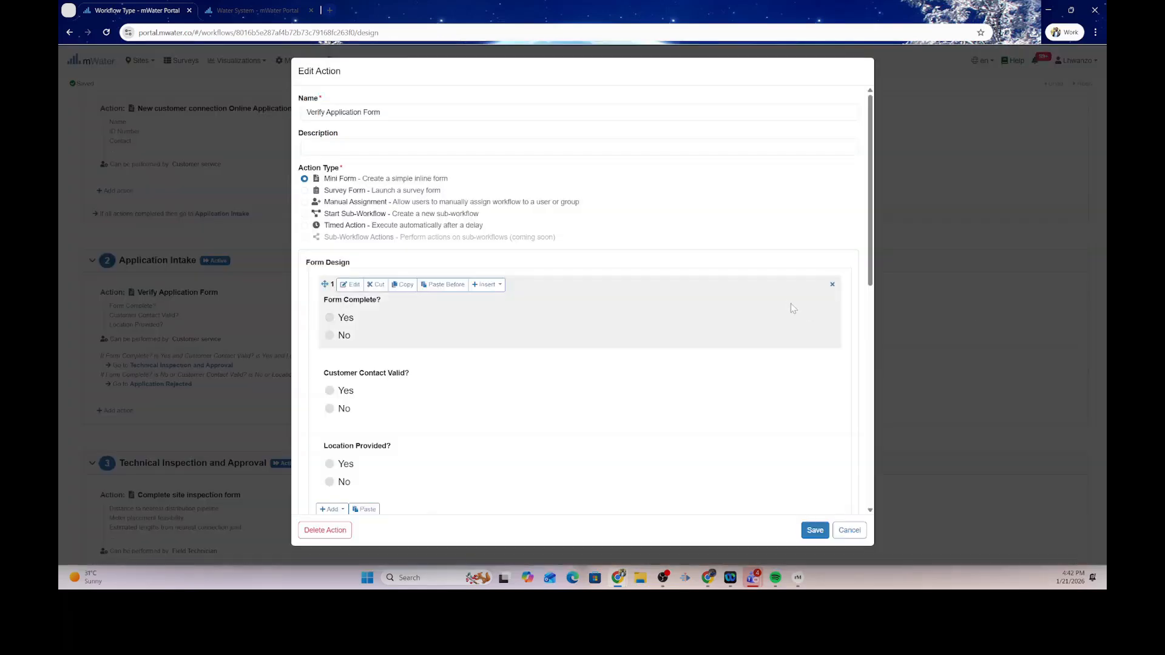
scroll(763, 245, down, 1)
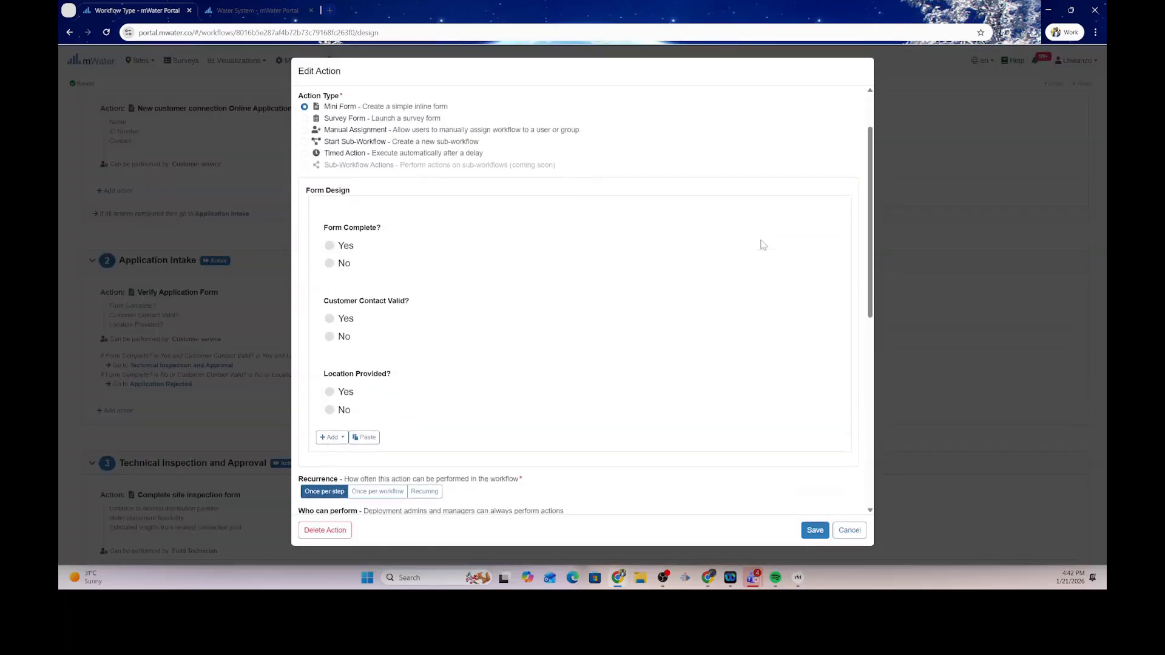
click(763, 244)
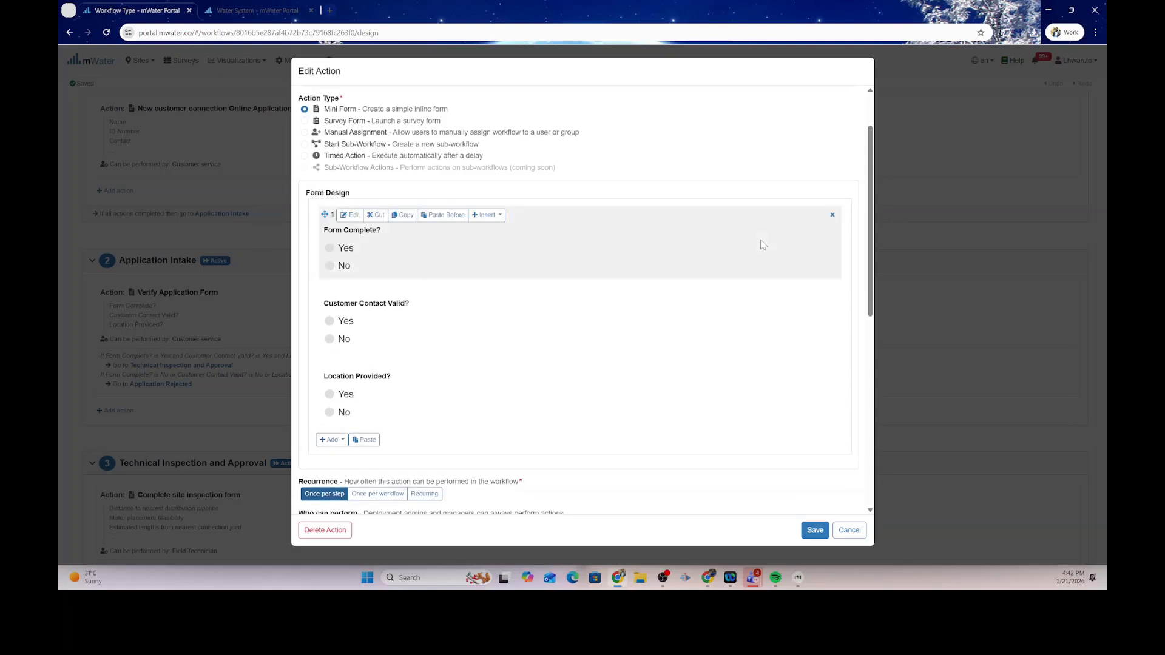
scroll(763, 245, down, 1)
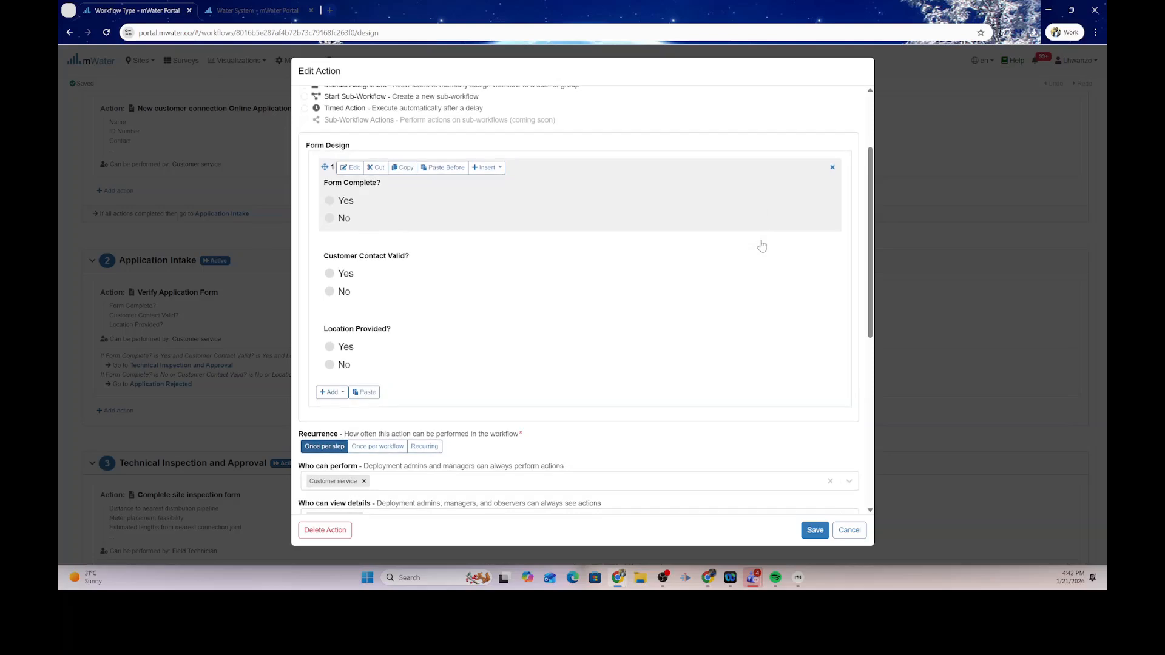
scroll(762, 245, down, 2)
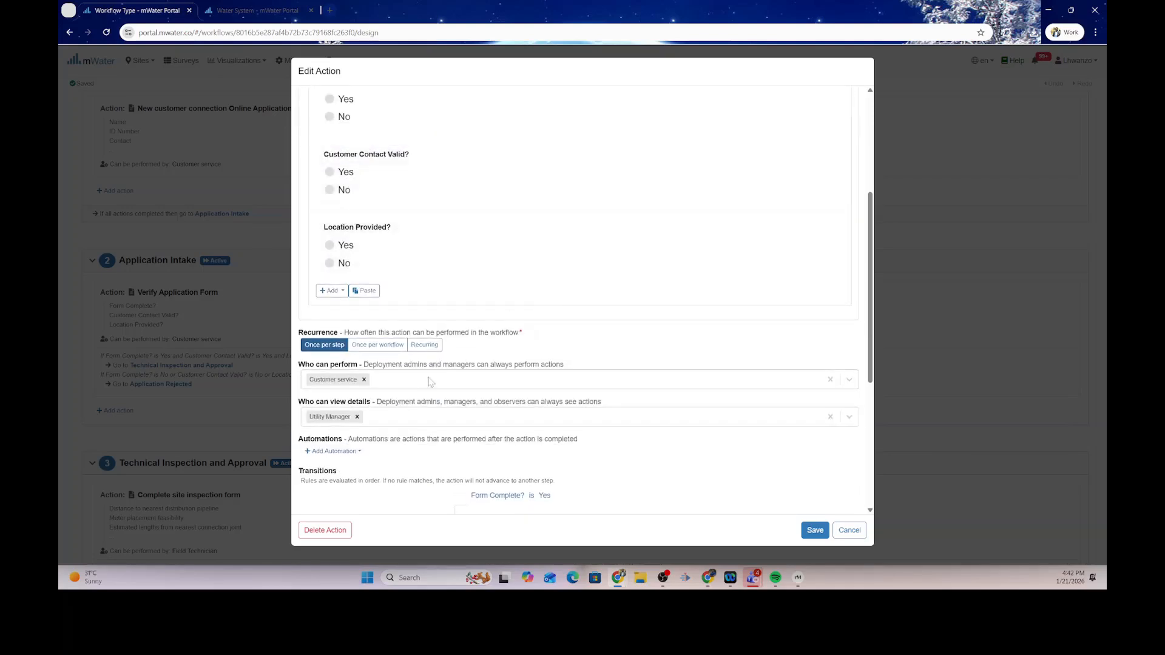
key(alt+Tab)
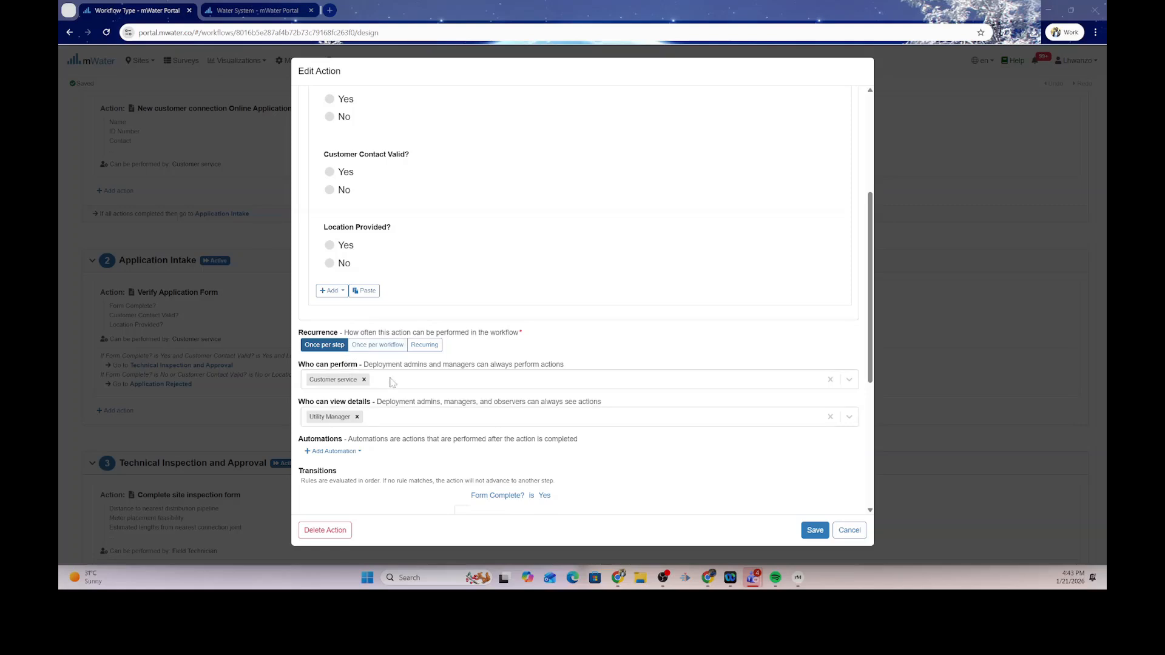
mouse_move(442, 215)
scroll(441, 215, up, 2)
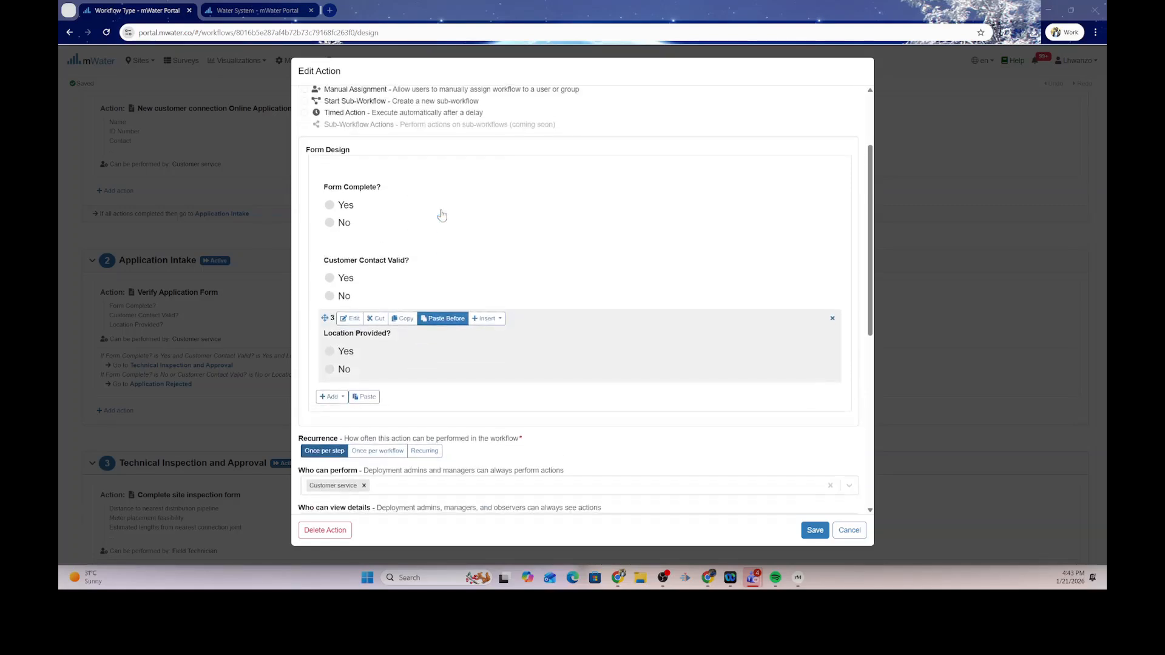
scroll(442, 216, up, 2)
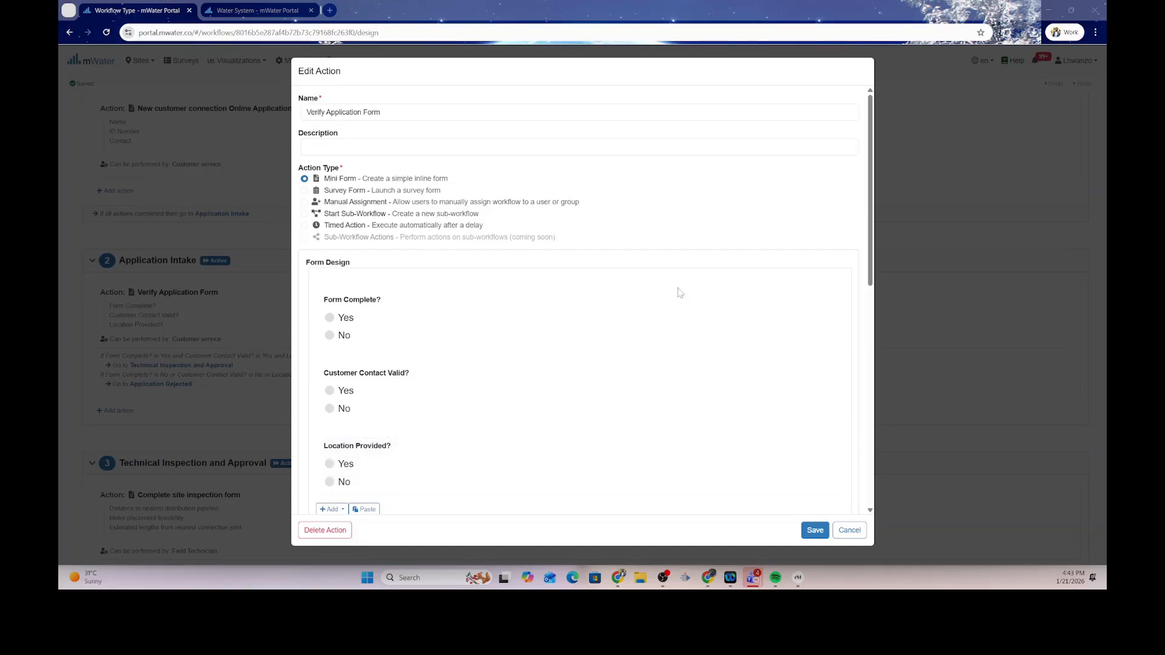
- Examine the Verify Application Form action's transition rules for Technical Inspection and Approval and Application Rejected, and save the action without edits
scroll(789, 470, down, 4)
scroll(789, 469, down, 2)
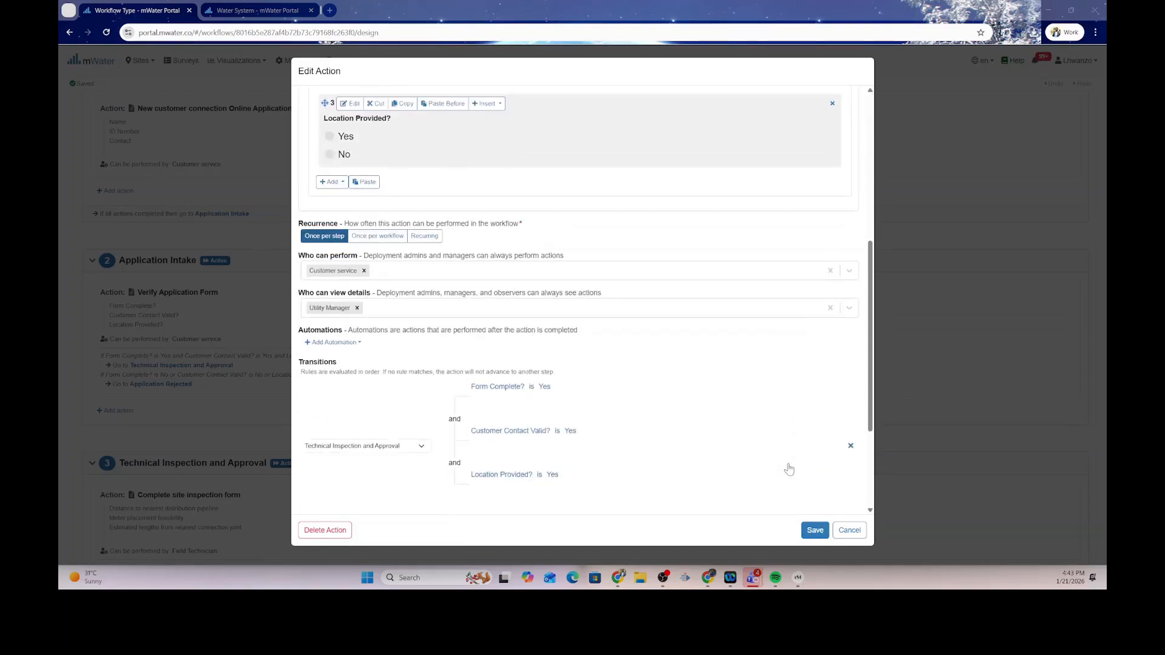
scroll(526, 257, up, 3)
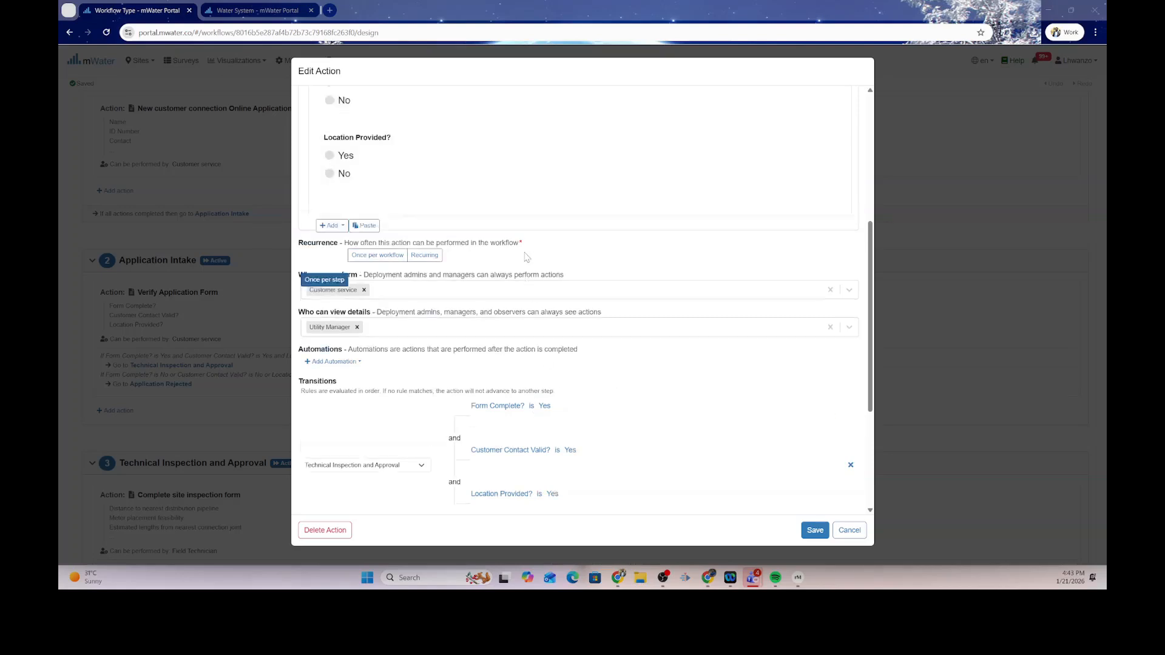
scroll(526, 257, down, 3)
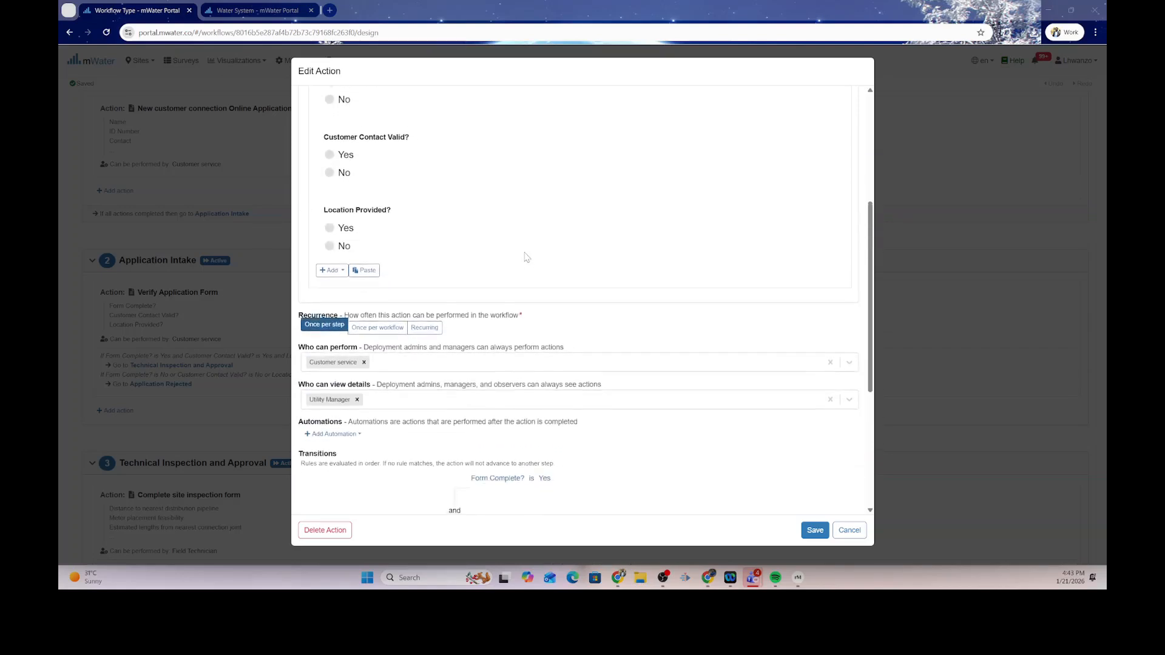
scroll(526, 256, down, 2)
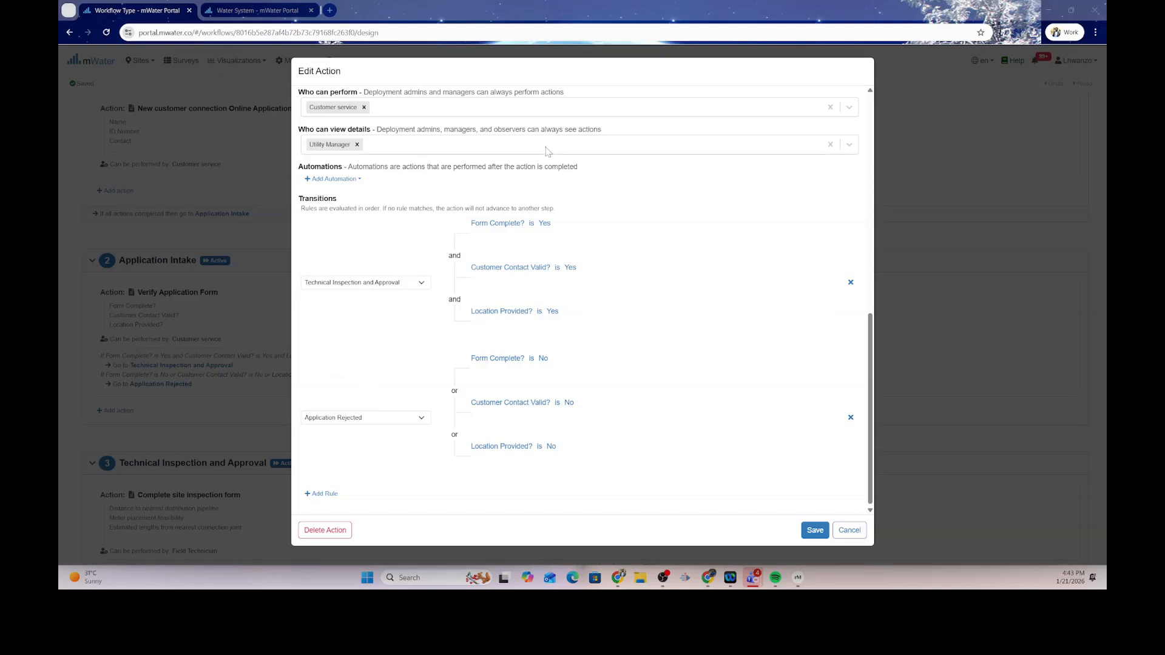
scroll(548, 151, up, 4)
scroll(547, 151, down, 5)
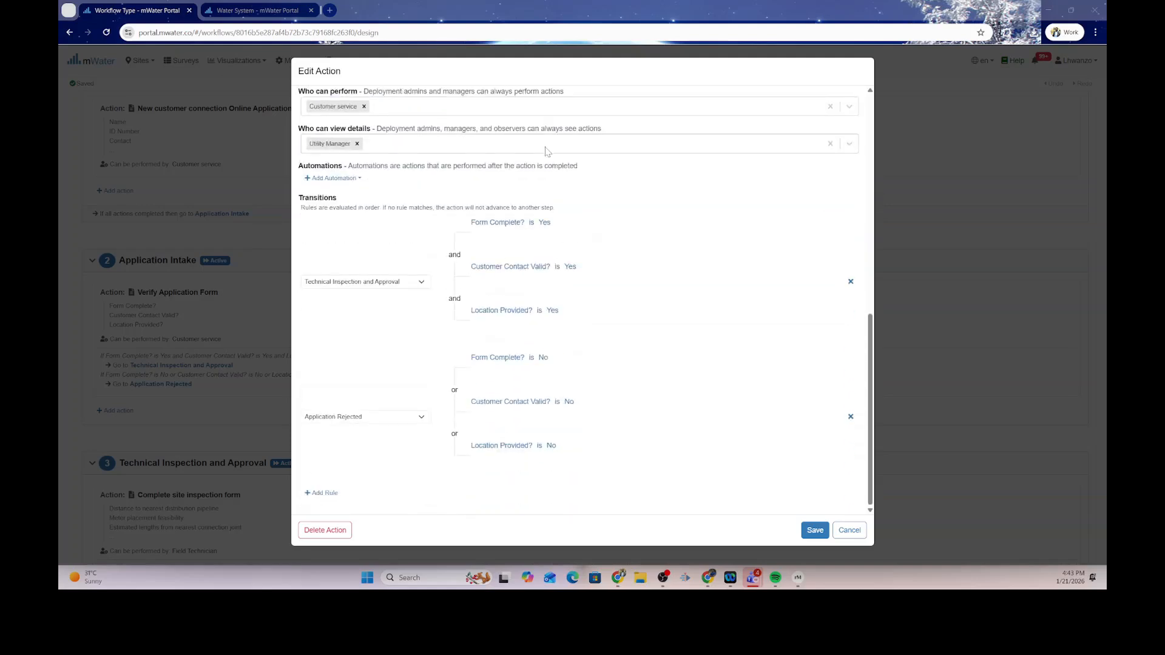
click(815, 531)
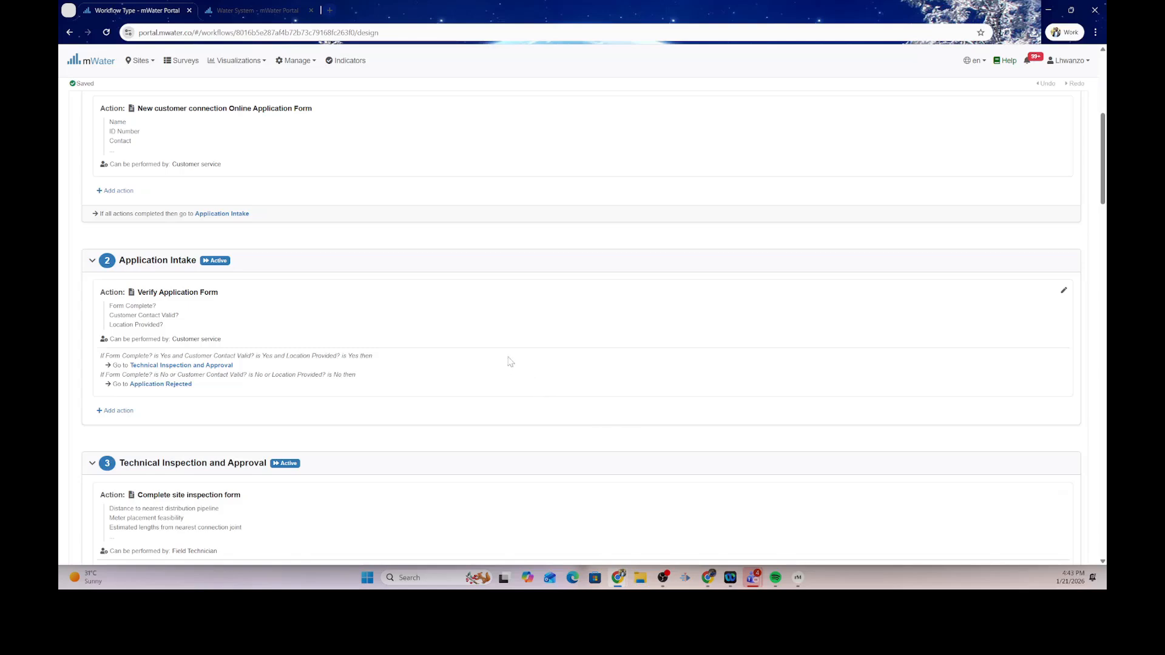
- Examine the Application Rejected step's rejection report, its permitted roles and its re-apply transition near the end of the workflow
scroll(509, 361, down, 20)
scroll(510, 361, down, 9)
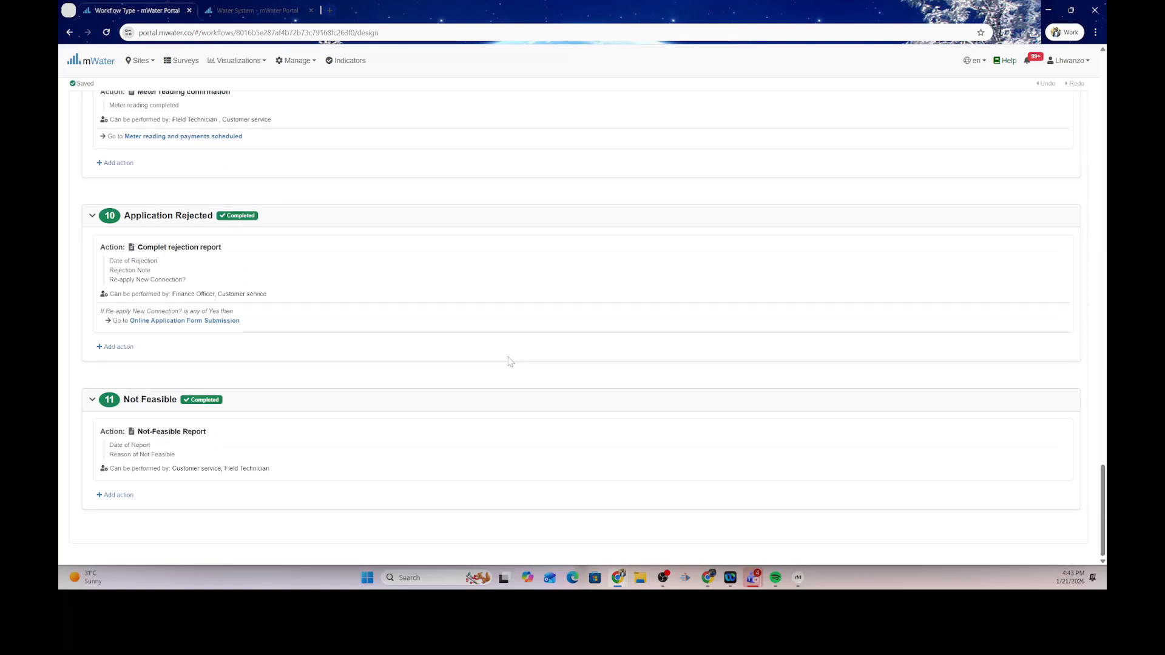
scroll(508, 361, up, 1)
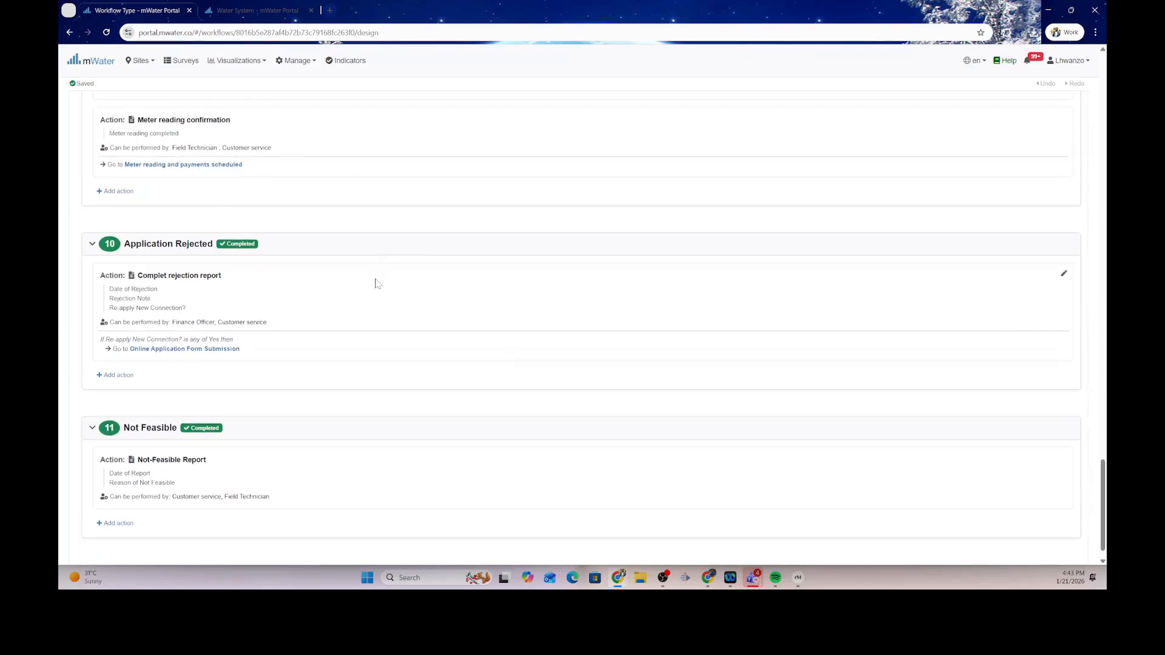
scroll(376, 284, up, 20)
scroll(376, 283, down, 20)
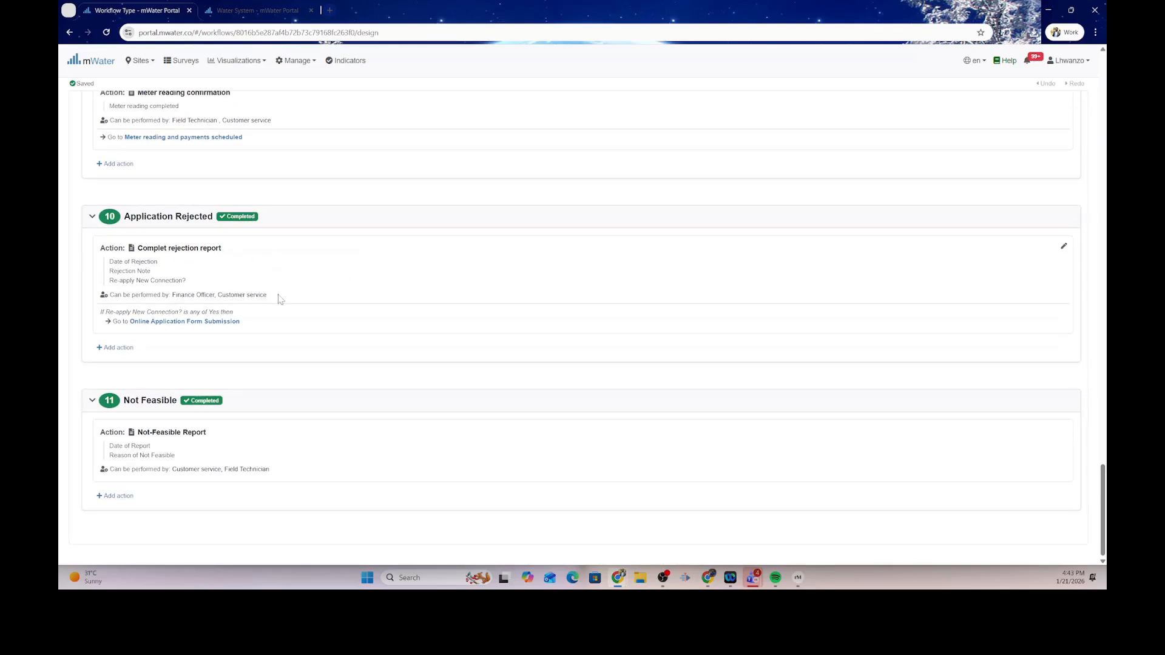
- Open the Complete site inspection form action under Technical Inspection and Approval and review its form questions, including Overall feasibility
scroll(280, 299, up, 20)
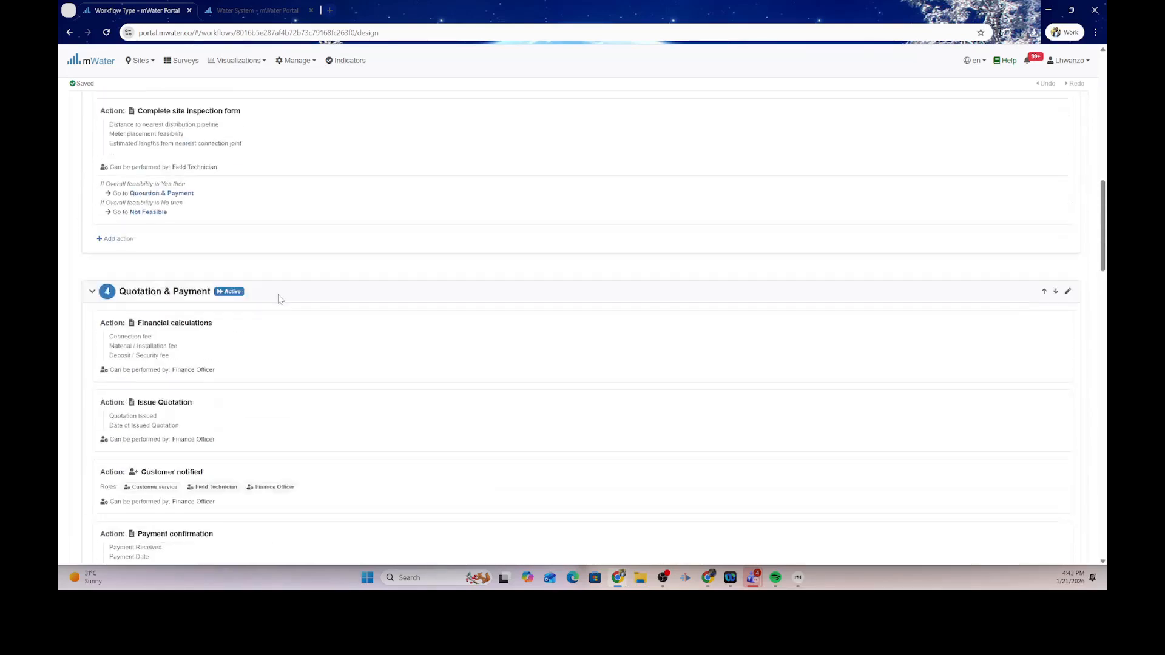
scroll(280, 299, down, 3)
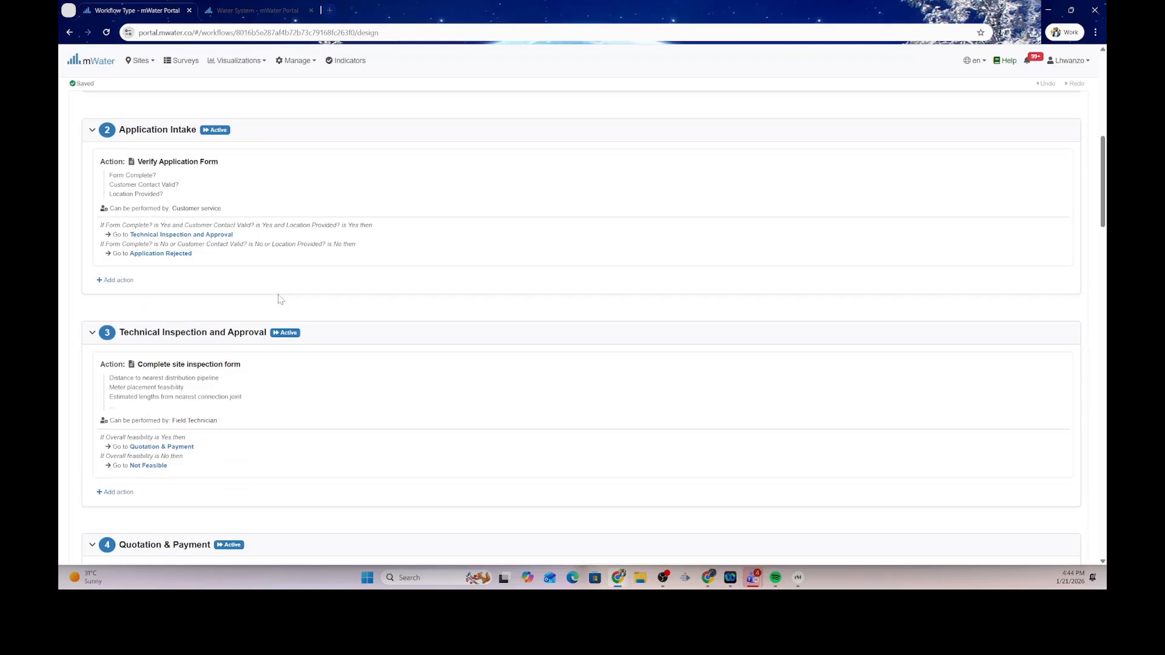
scroll(280, 299, down, 1)
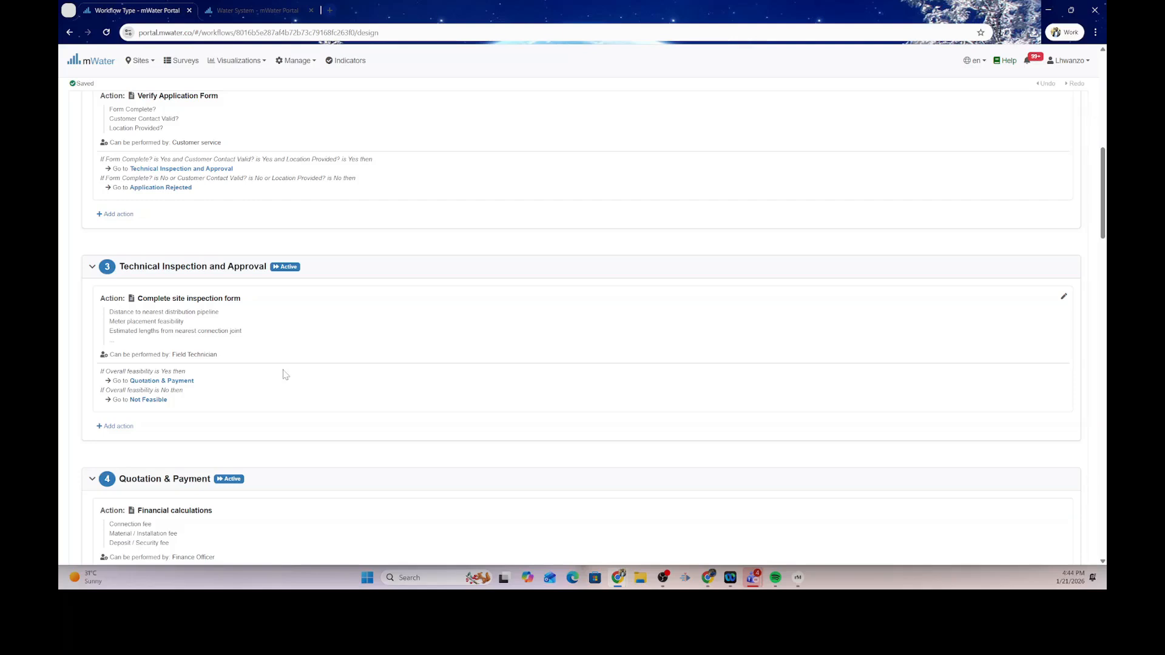
scroll(284, 374, down, 1)
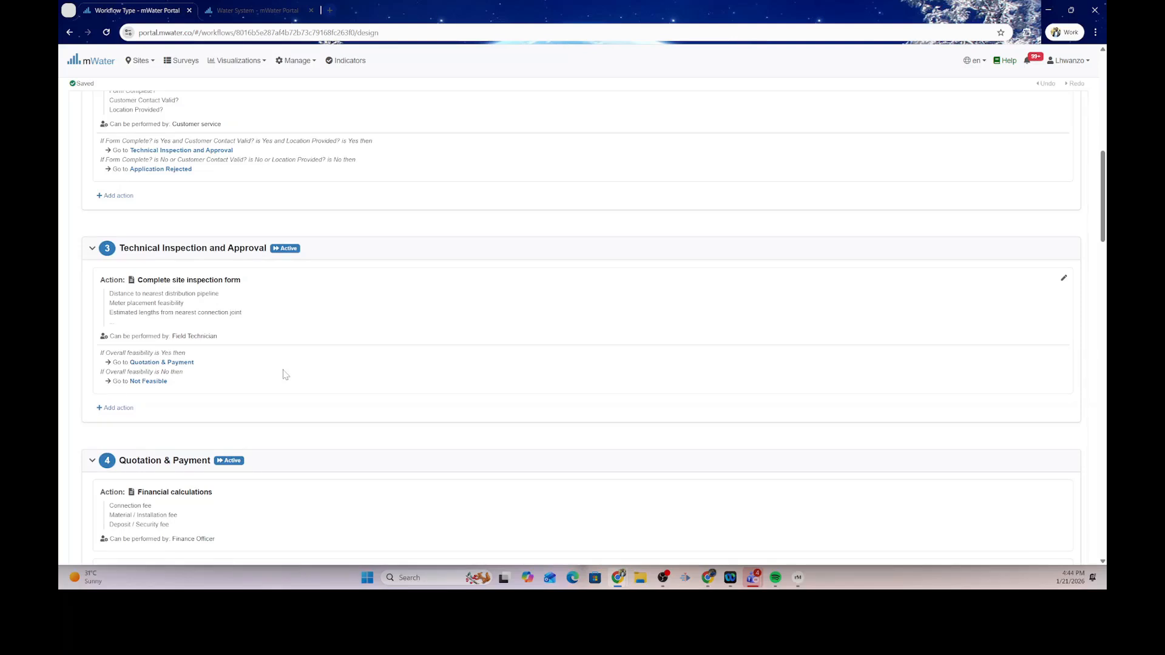
click(1063, 279)
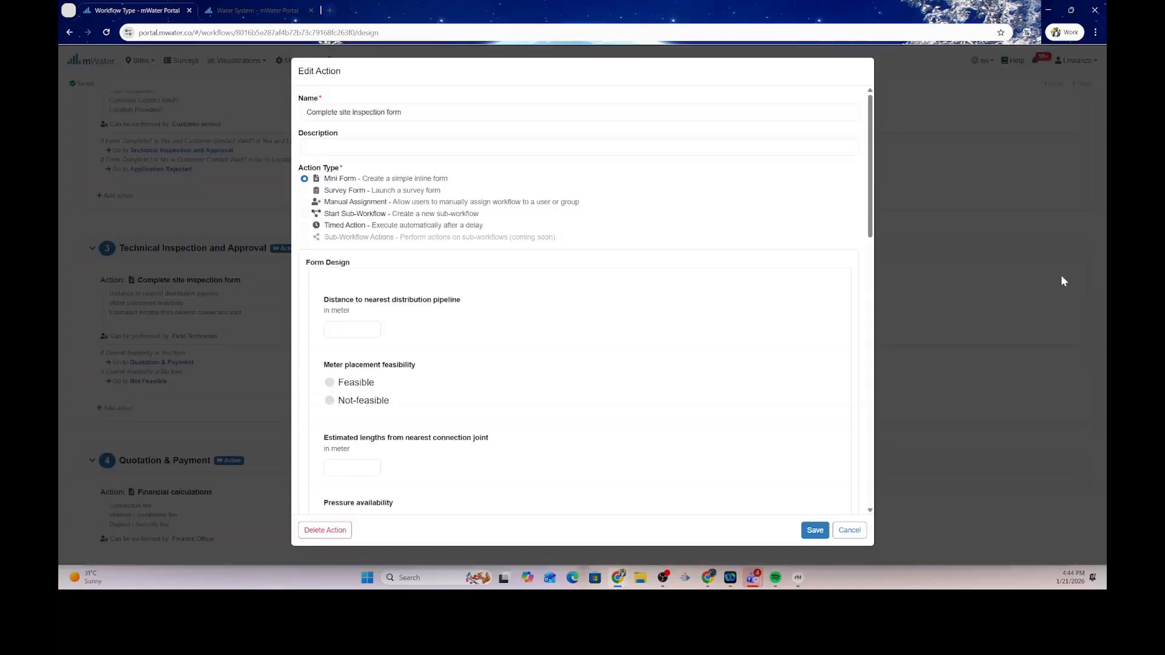
scroll(686, 258, down, 1)
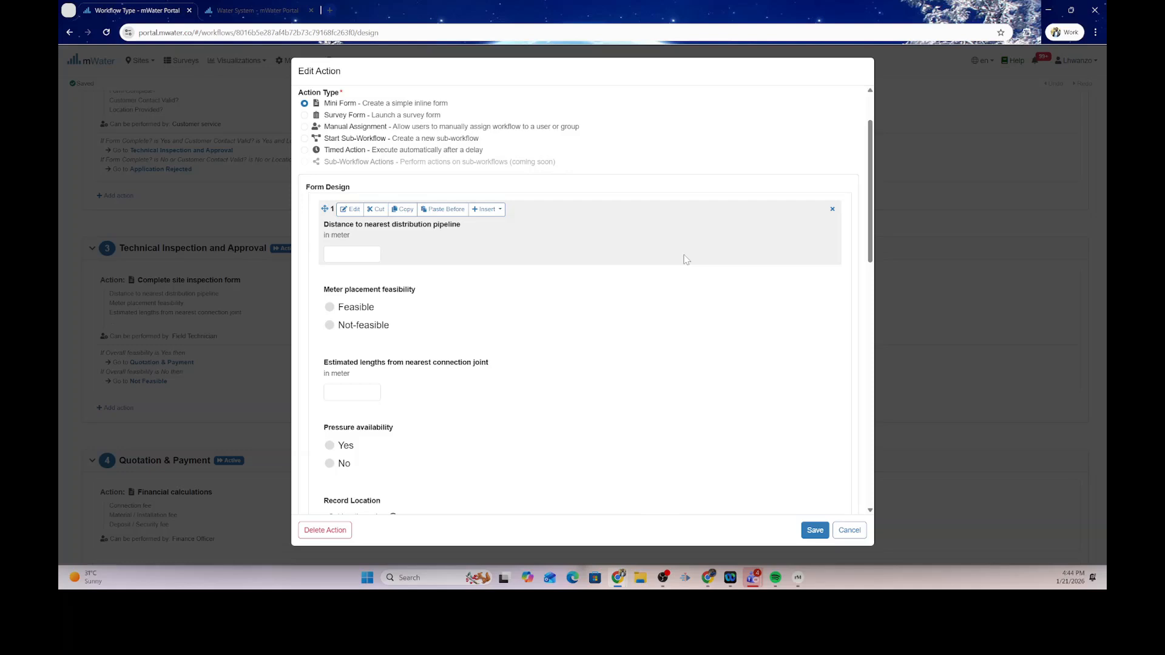
scroll(686, 260, down, 2)
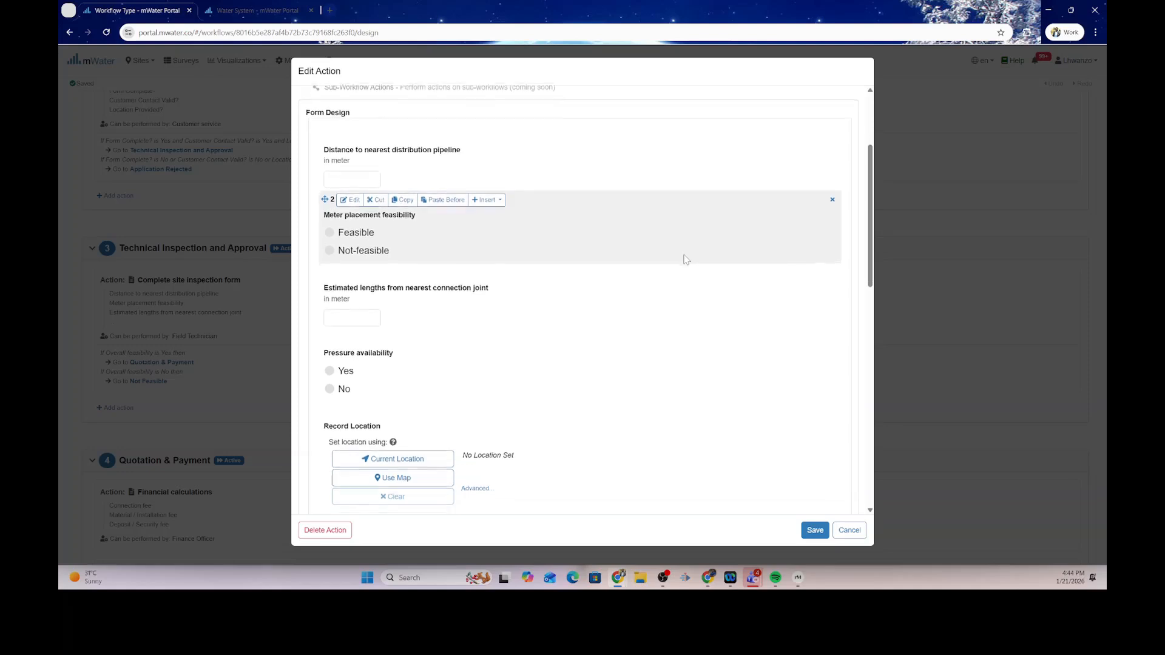
scroll(686, 260, down, 1)
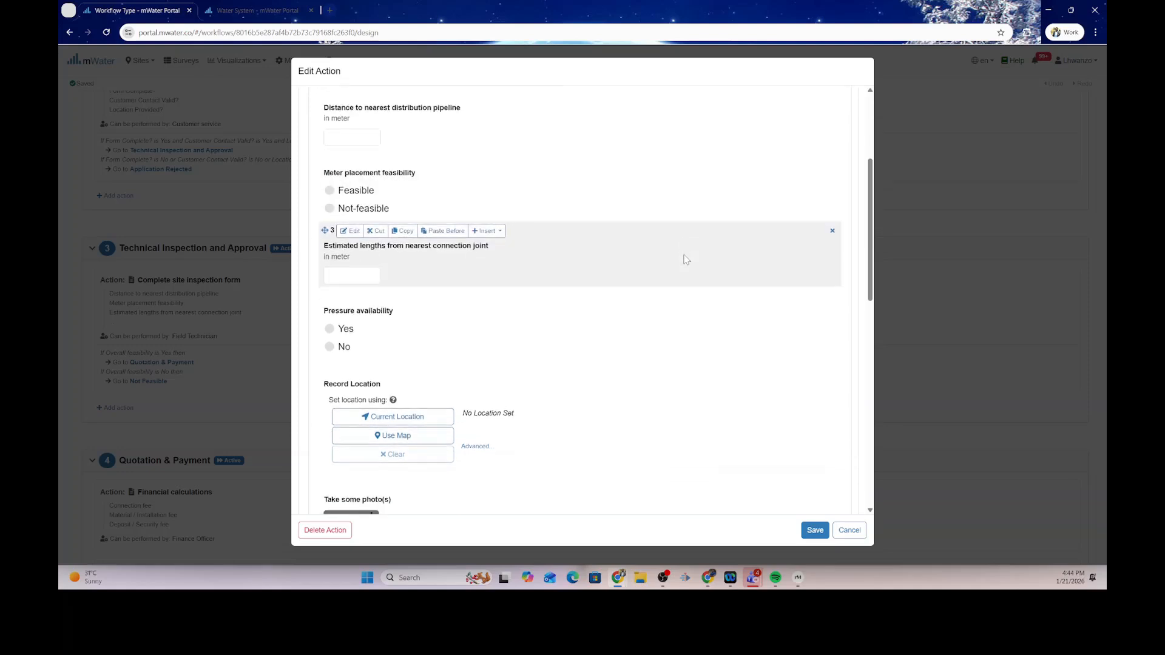
scroll(687, 259, down, 2)
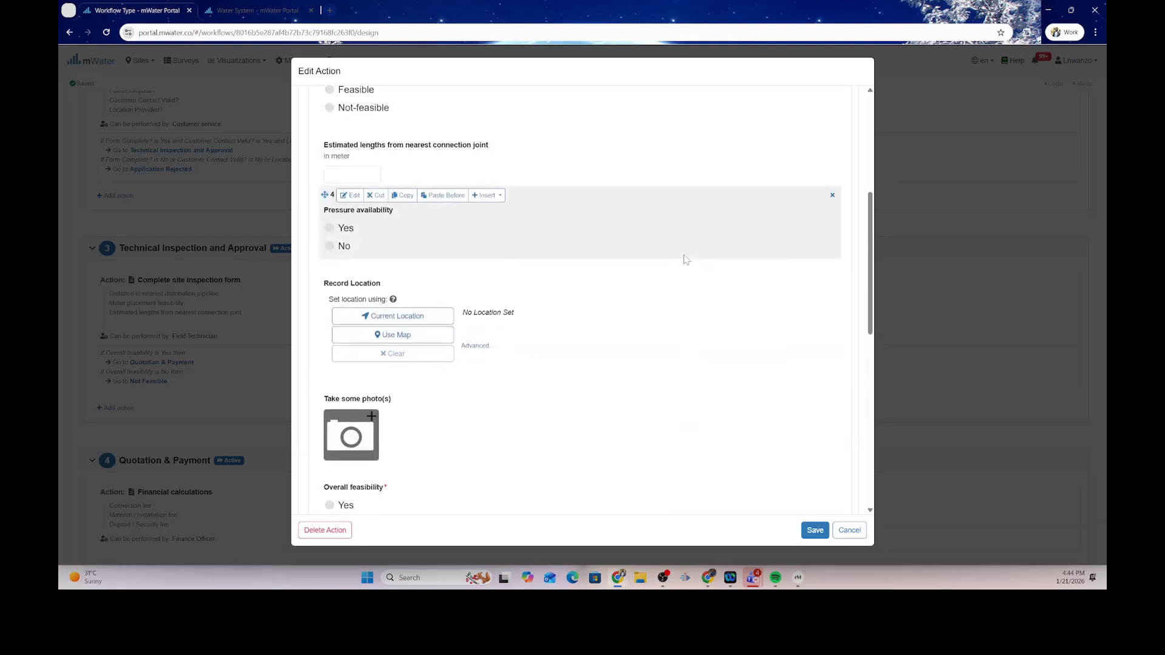
scroll(686, 260, down, 2)
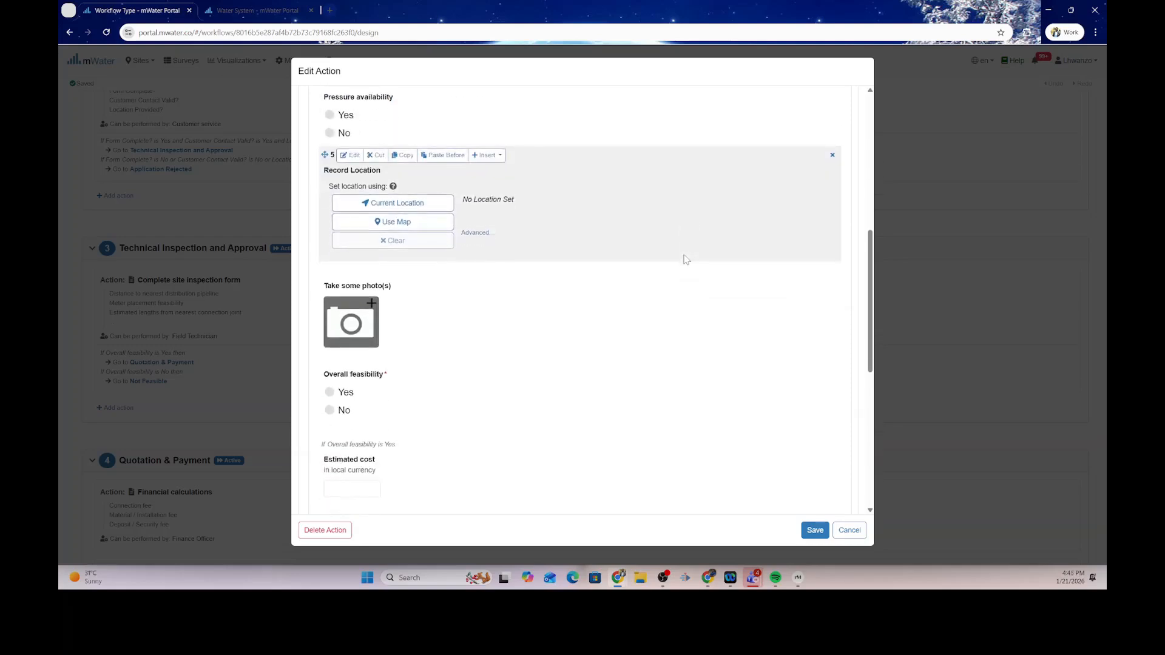
scroll(687, 259, down, 1)
scroll(686, 259, down, 3)
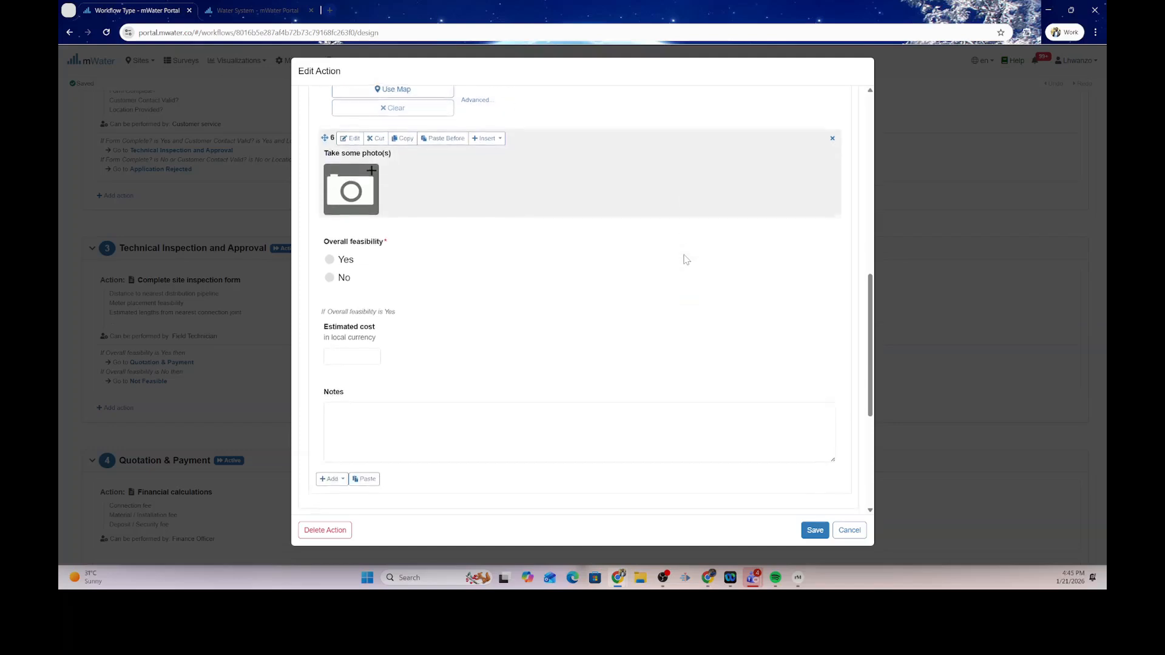
- Examine the site inspection action's recurrence, role permissions and transitions to Quotation & Payment and Not Feasible, and save the action without edits
scroll(686, 259, down, 3)
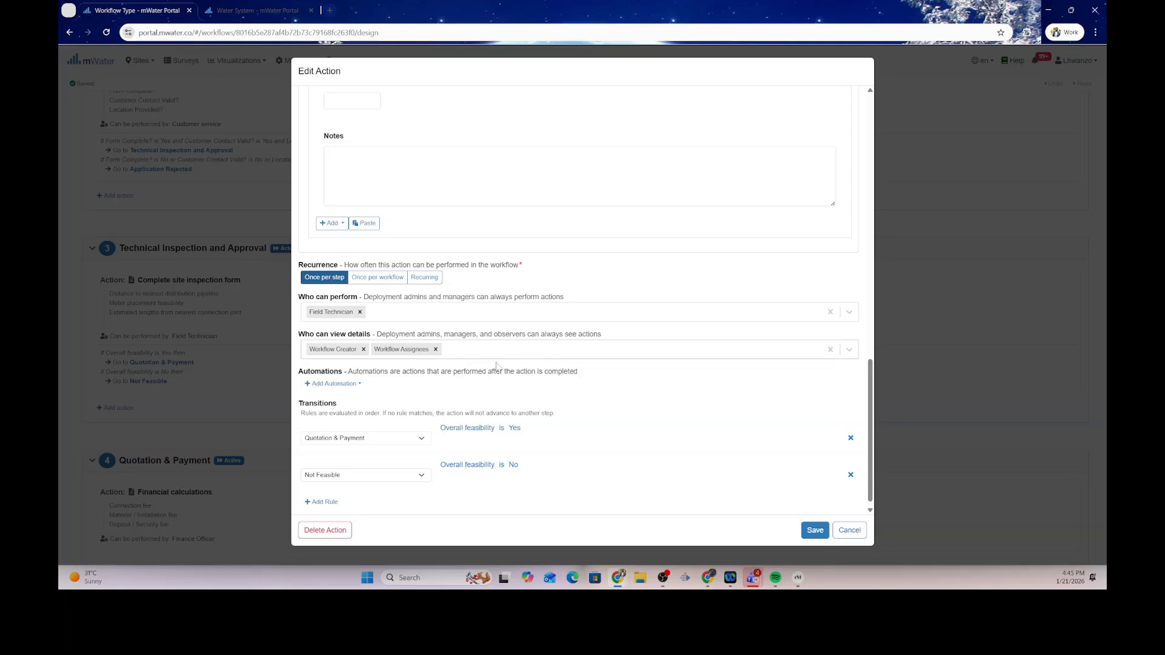
scroll(558, 411, down, 1)
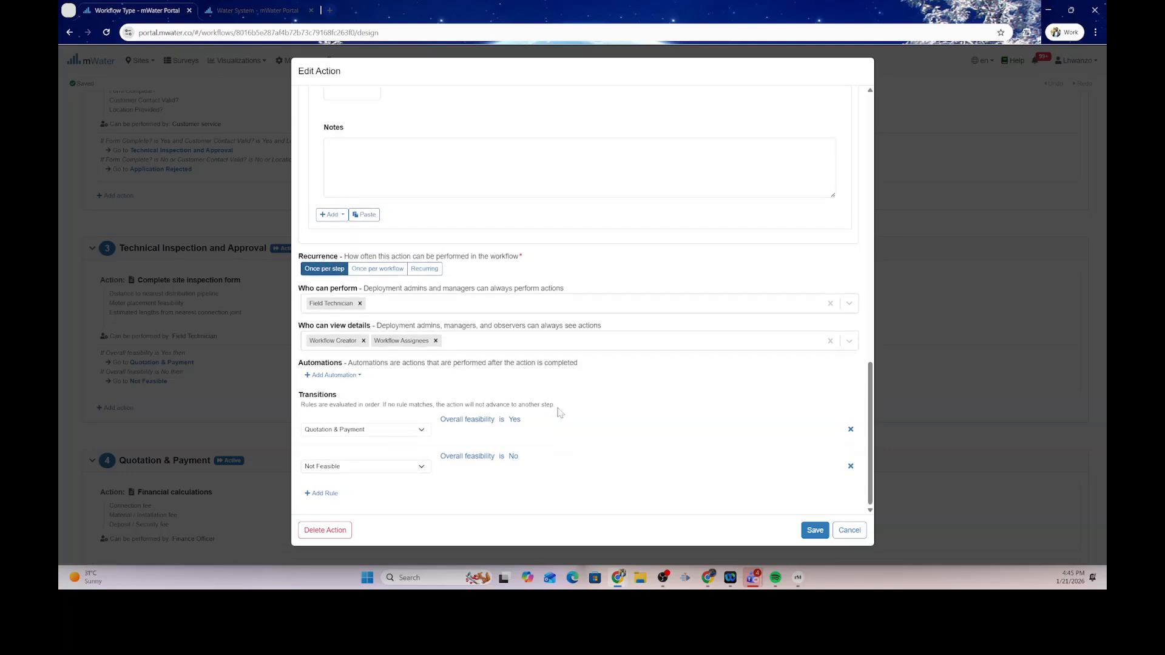
scroll(560, 413, up, 1)
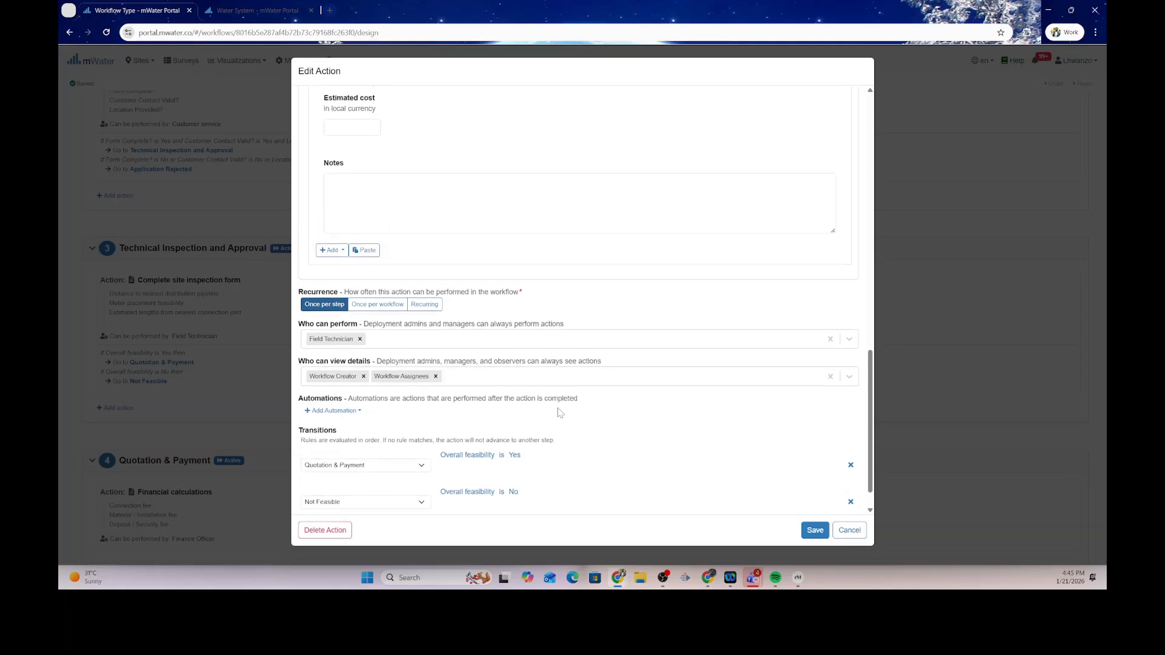
scroll(558, 412, down, 1)
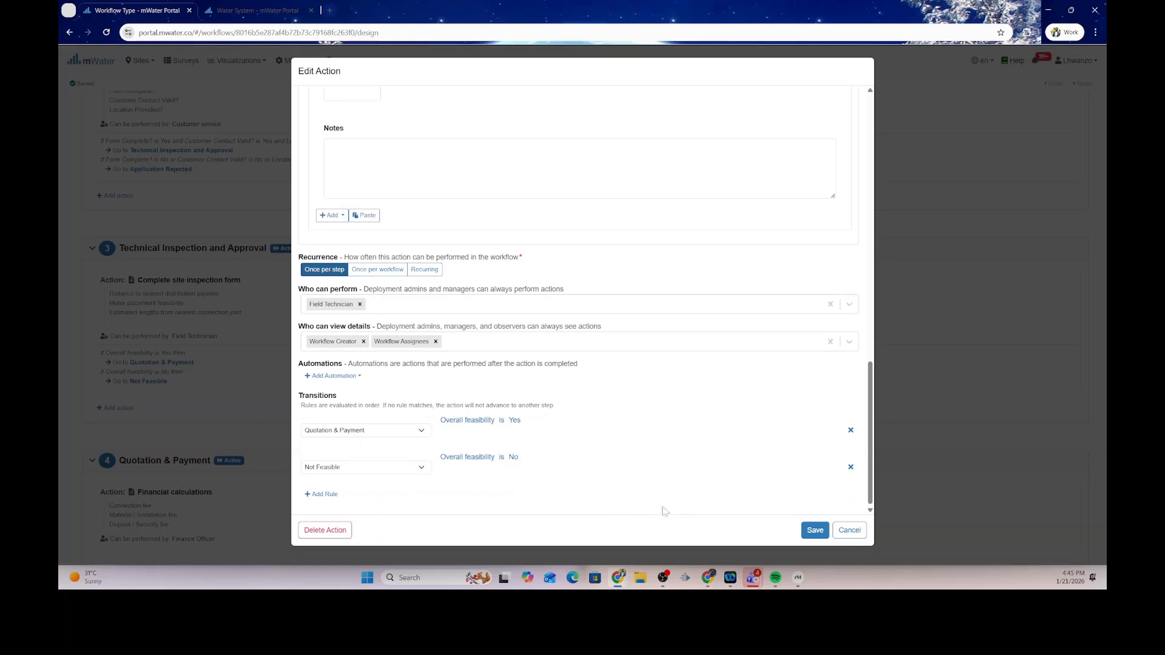
click(816, 531)
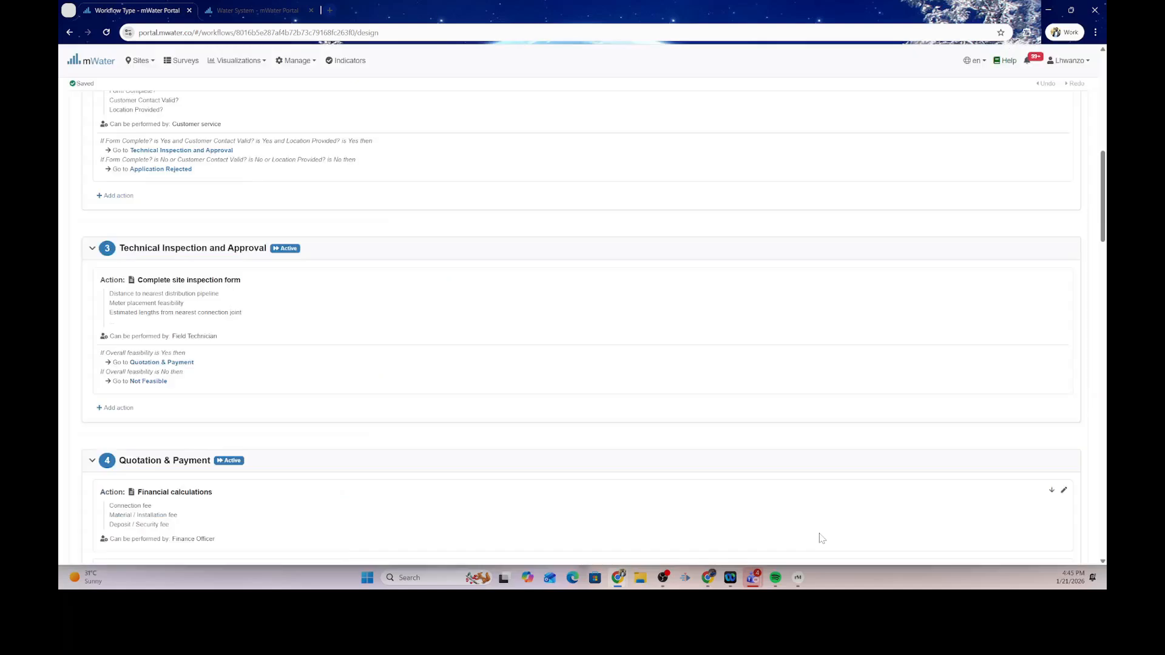
- Examine the Not Feasible step's report questions and permitted roles at the end of the workflow
scroll(738, 481, down, 10)
scroll(738, 481, down, 15)
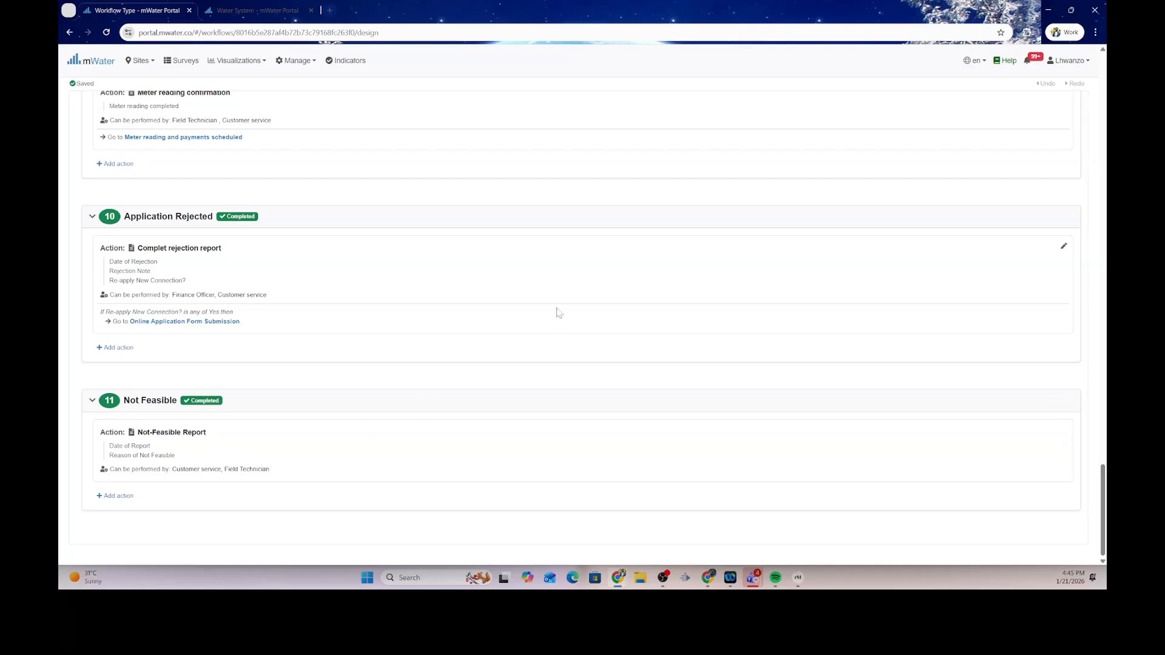
scroll(557, 312, up, 15)
scroll(557, 312, up, 5)
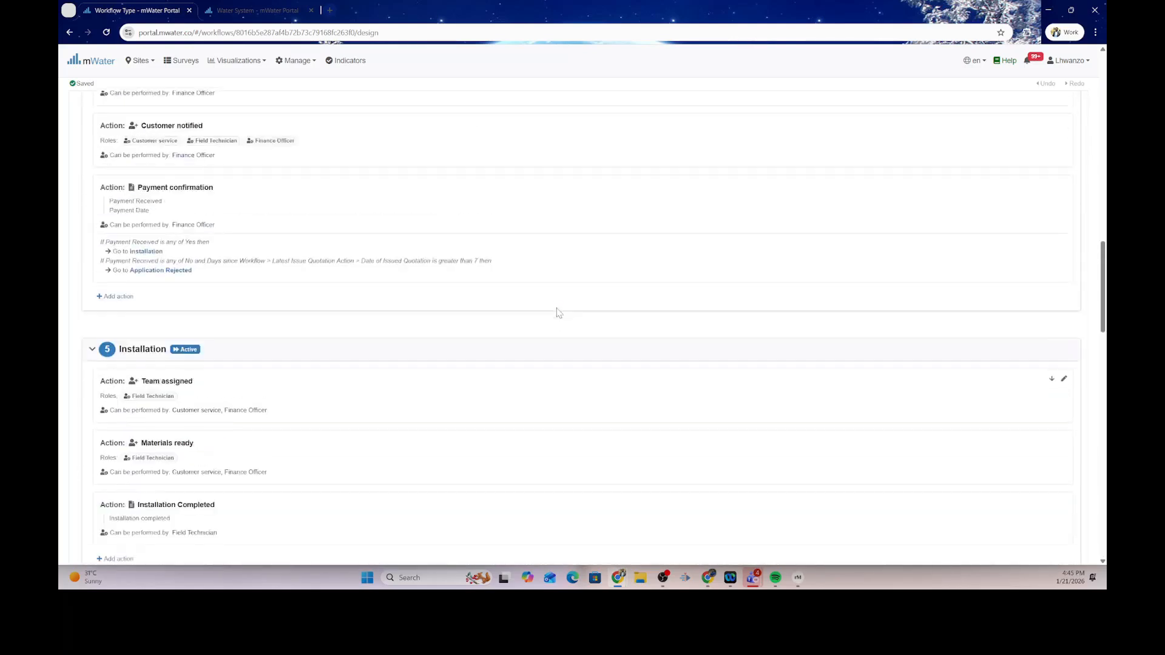
scroll(557, 313, up, 4)
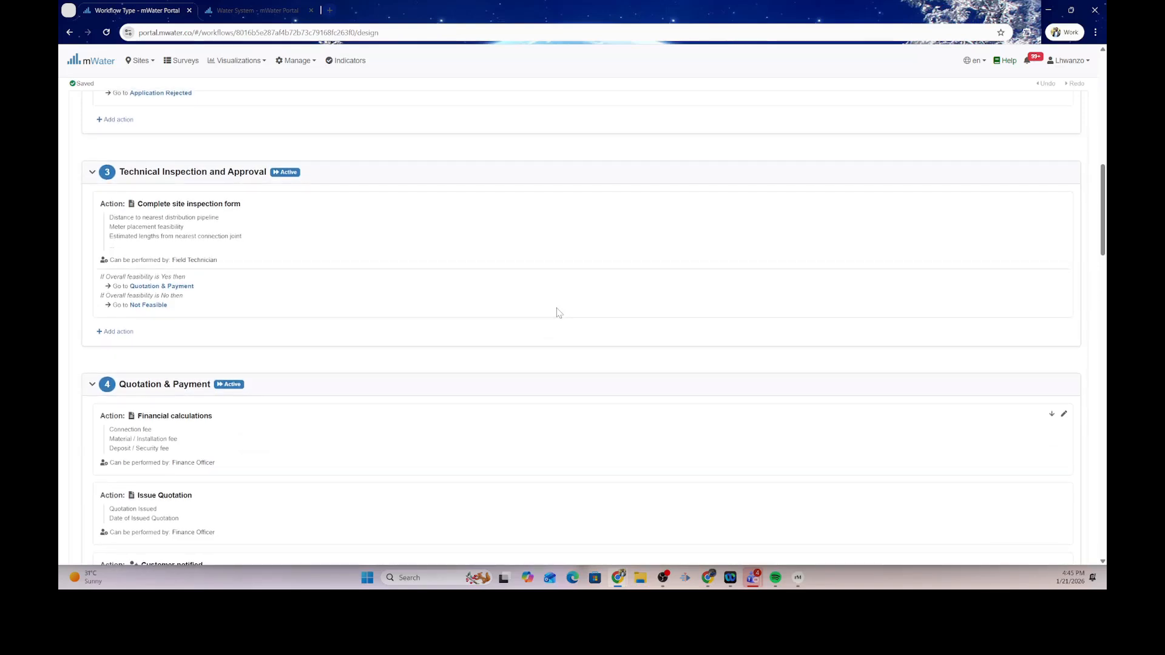
- Review the Quotation & Payment step's four actions, their permitted roles and the Payment confirmation transitions to Installation and Application Rejected
scroll(558, 313, down, 3)
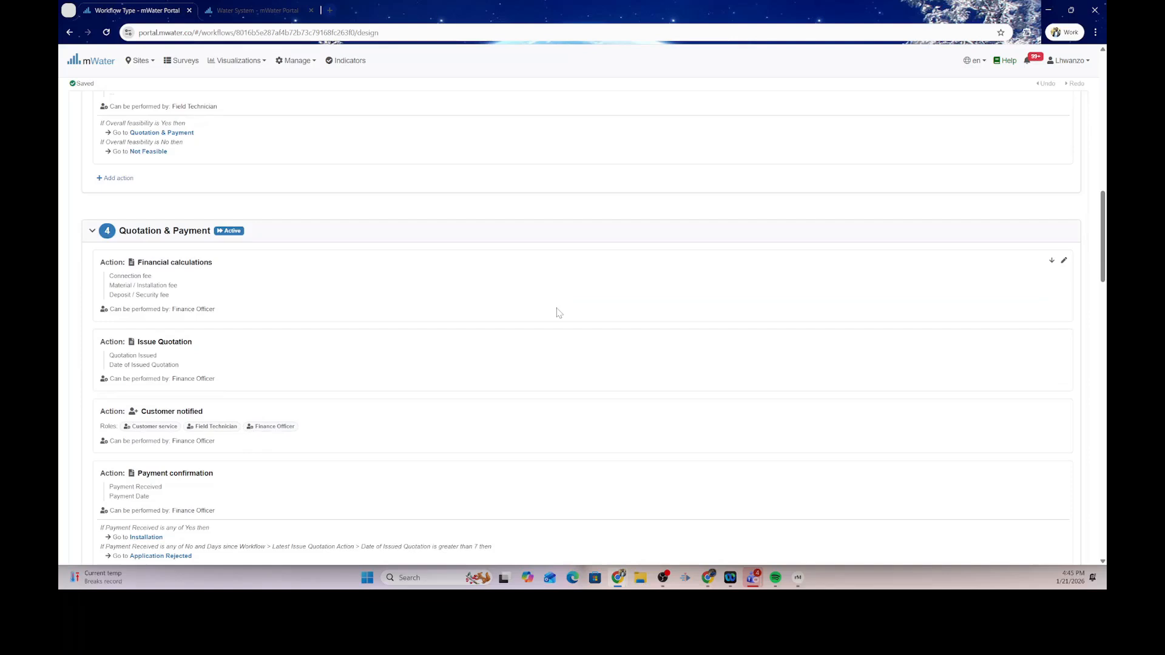
scroll(559, 313, down, 1)
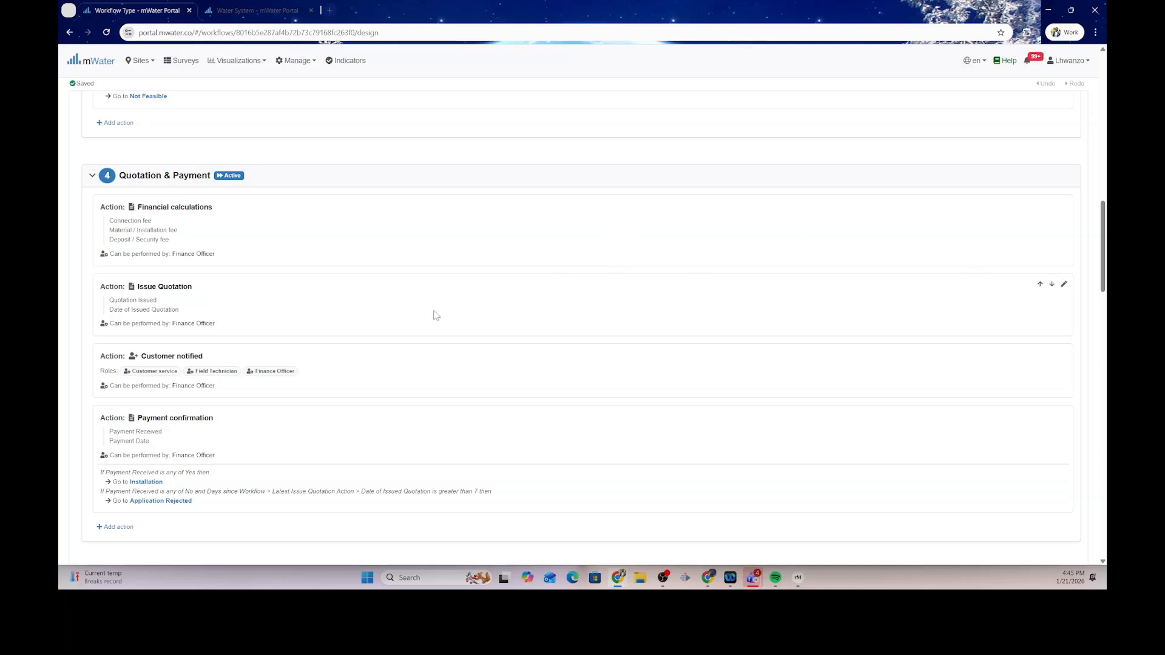
scroll(436, 315, down, 1)
scroll(436, 315, down, 1)
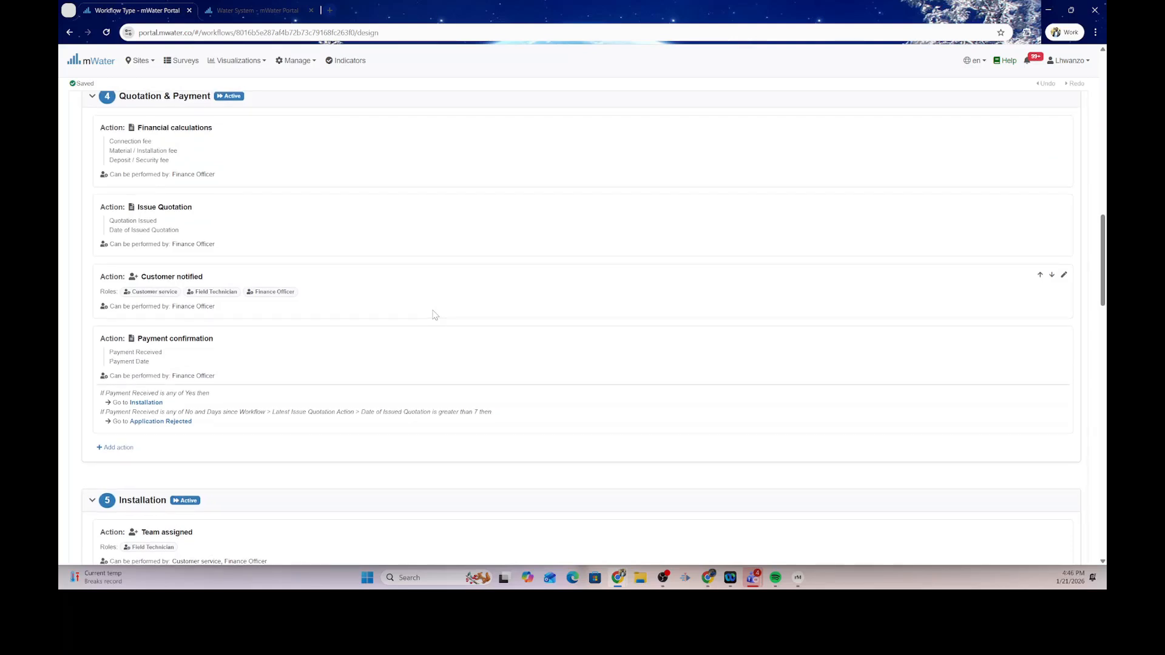
scroll(434, 314, down, 1)
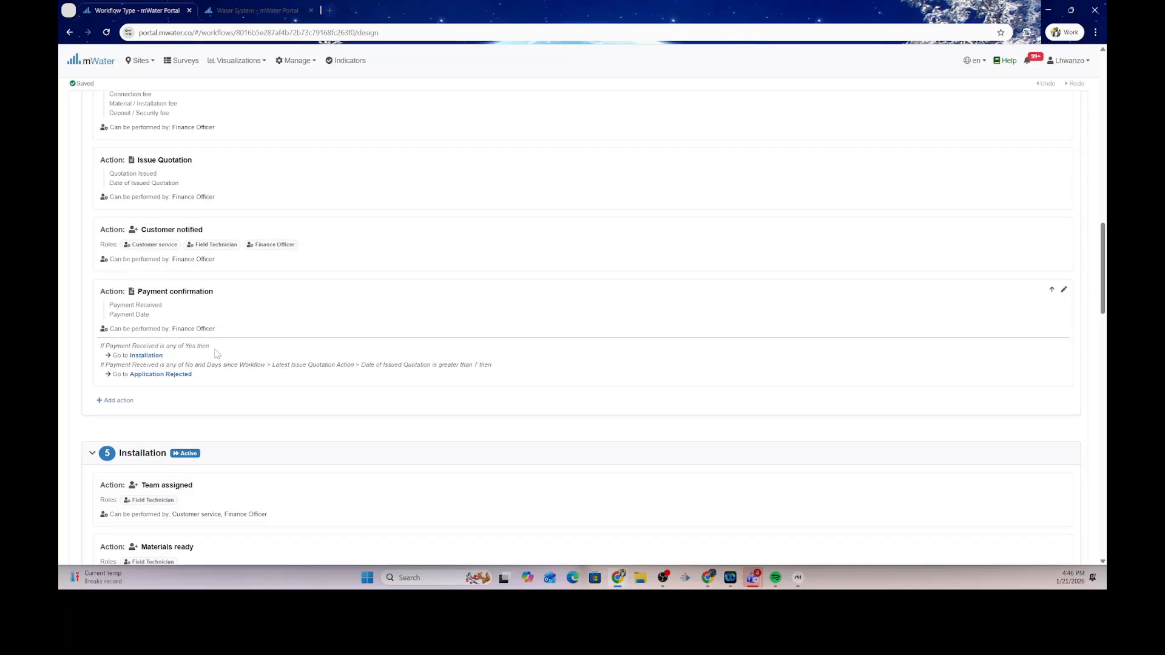
- Review the Installation step's Team assigned, Materials ready and Installation Completed actions, their roles and the transition to Customer management
scroll(221, 354, down, 2)
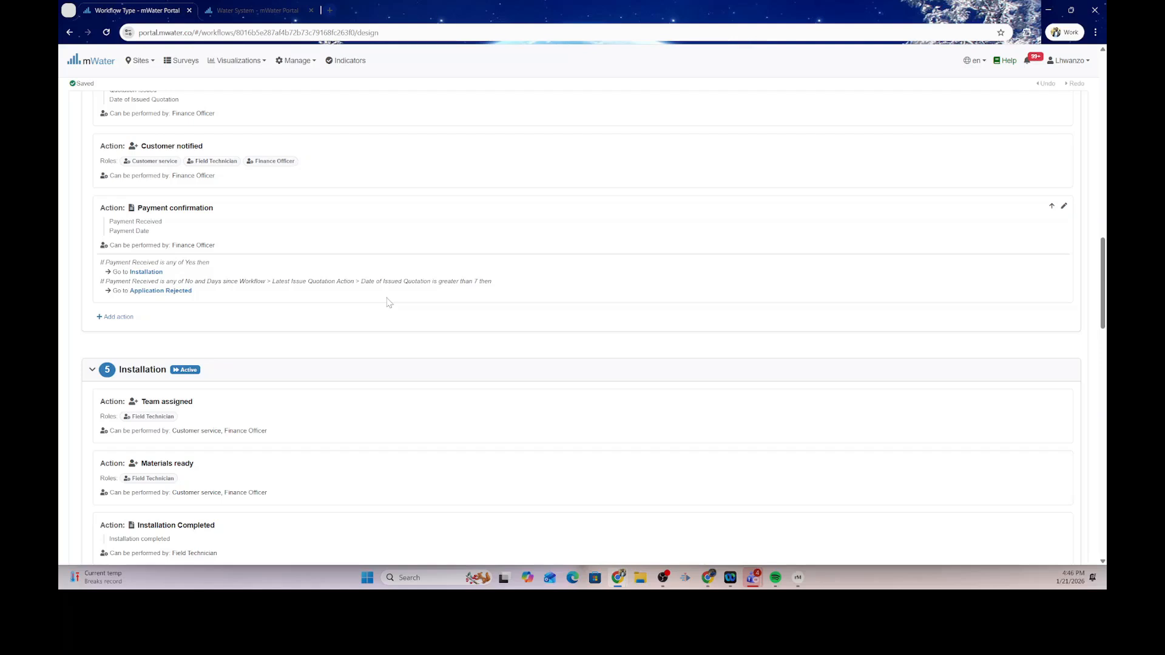
scroll(389, 302, down, 1)
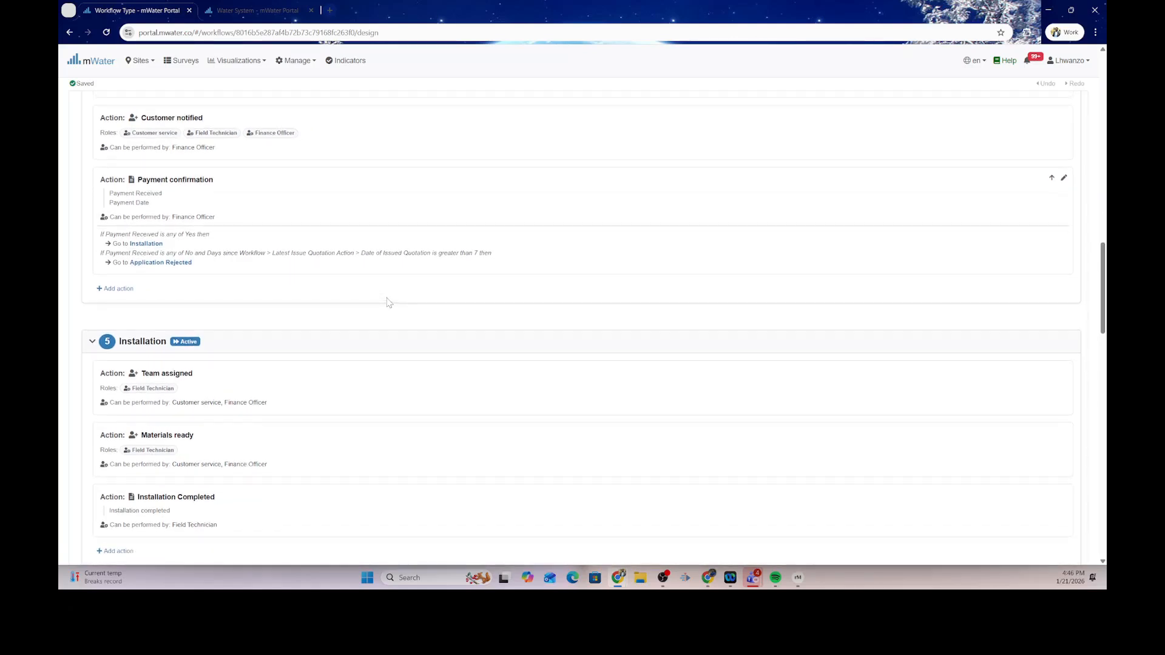
scroll(389, 303, down, 4)
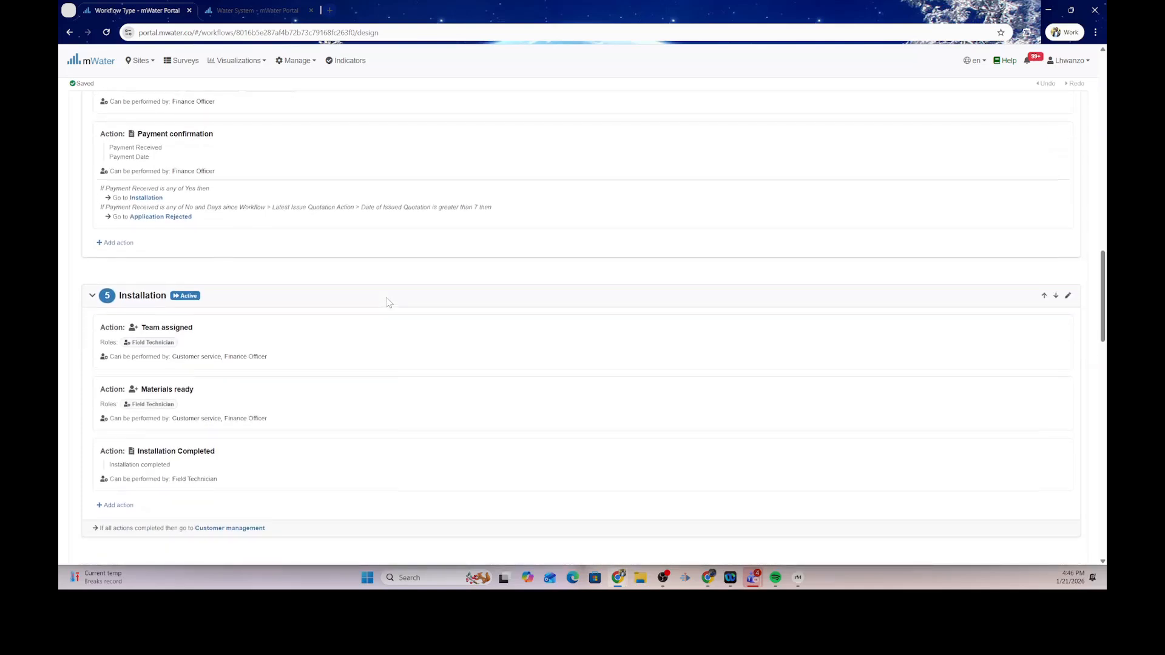
scroll(389, 302, down, 1)
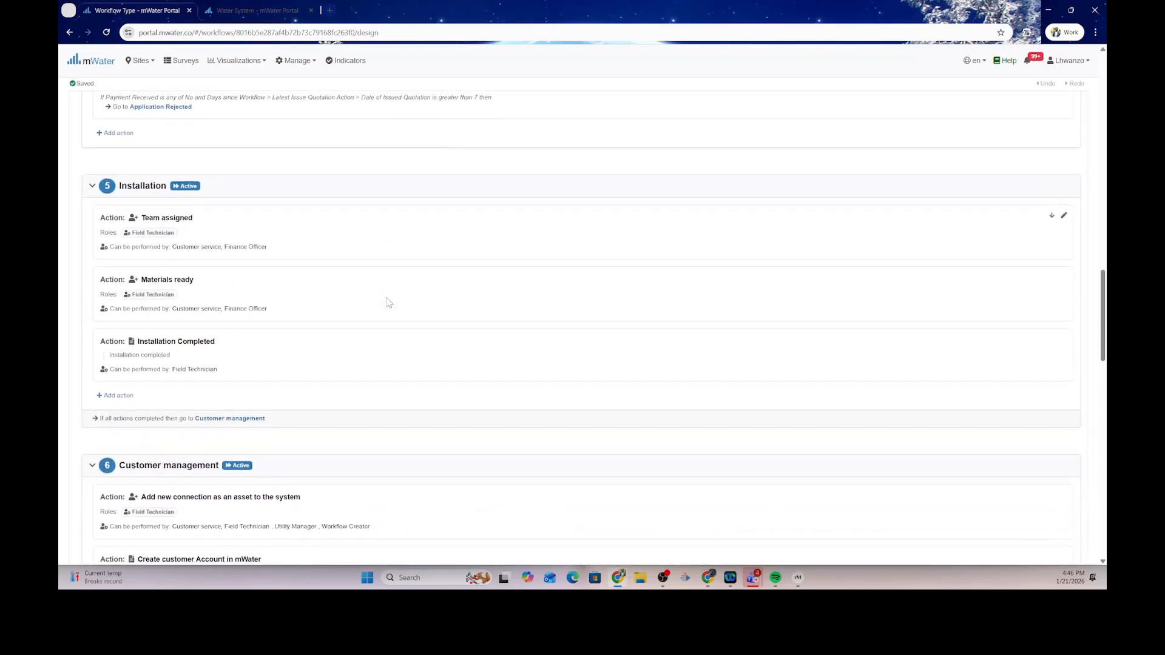
scroll(389, 302, up, 1)
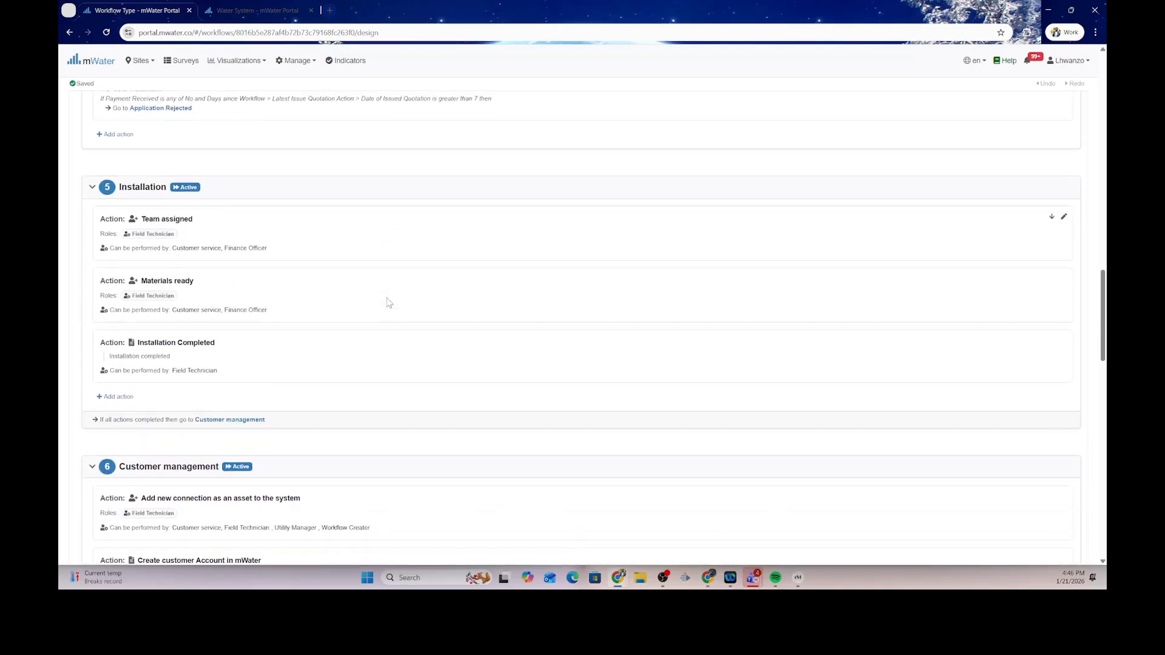
scroll(389, 303, down, 1)
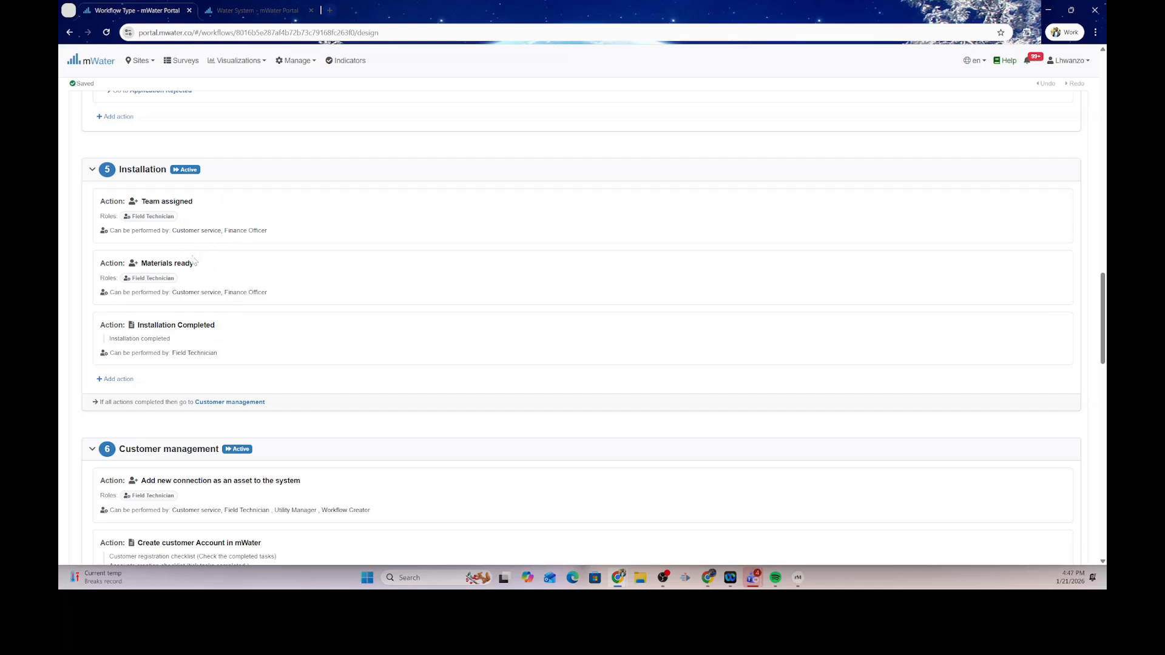
scroll(224, 344, down, 1)
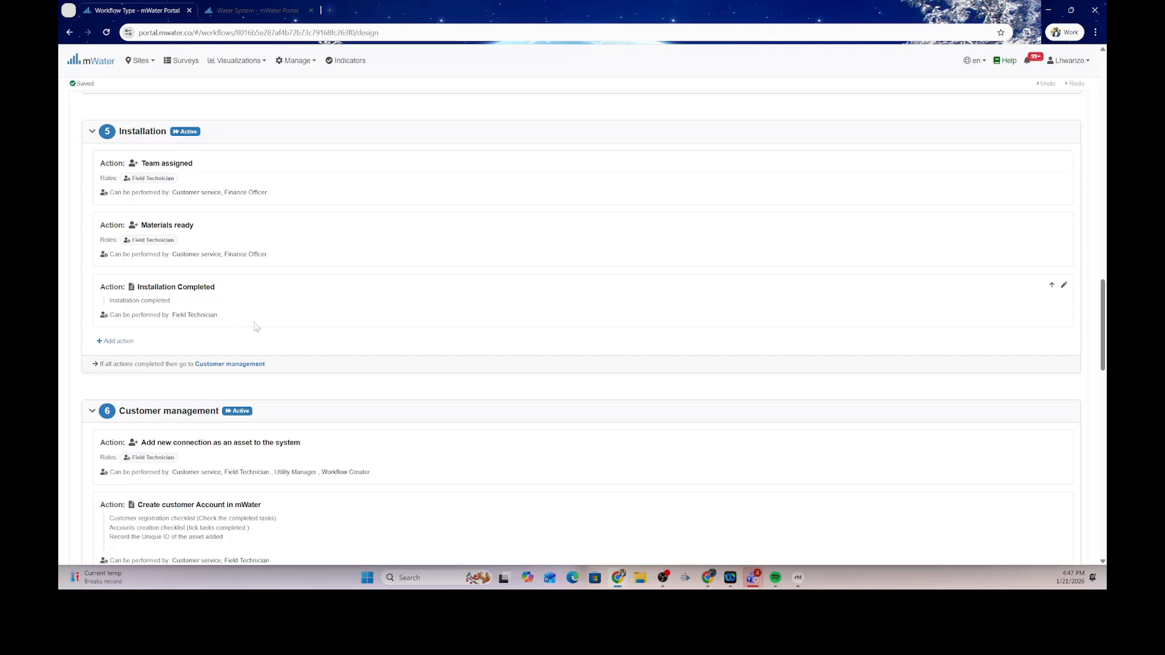
- Open the Create customer Account in mWater action under Customer management and examine its customer registration and accounts creation checklists
scroll(256, 327, down, 3)
scroll(255, 327, down, 3)
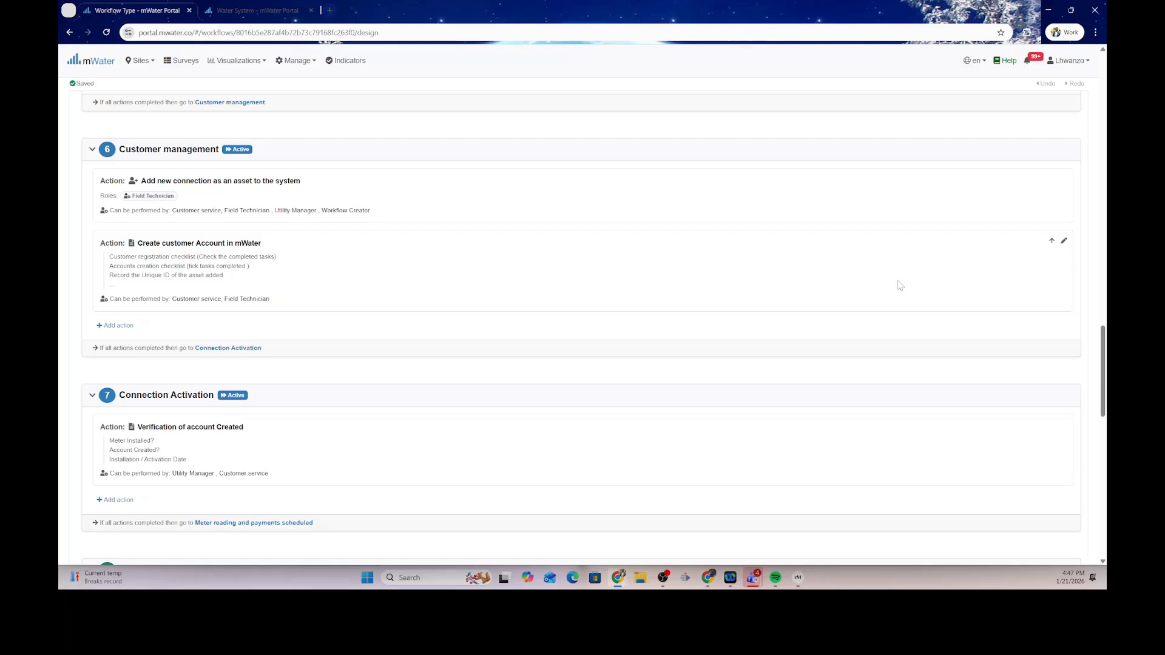
click(1062, 246)
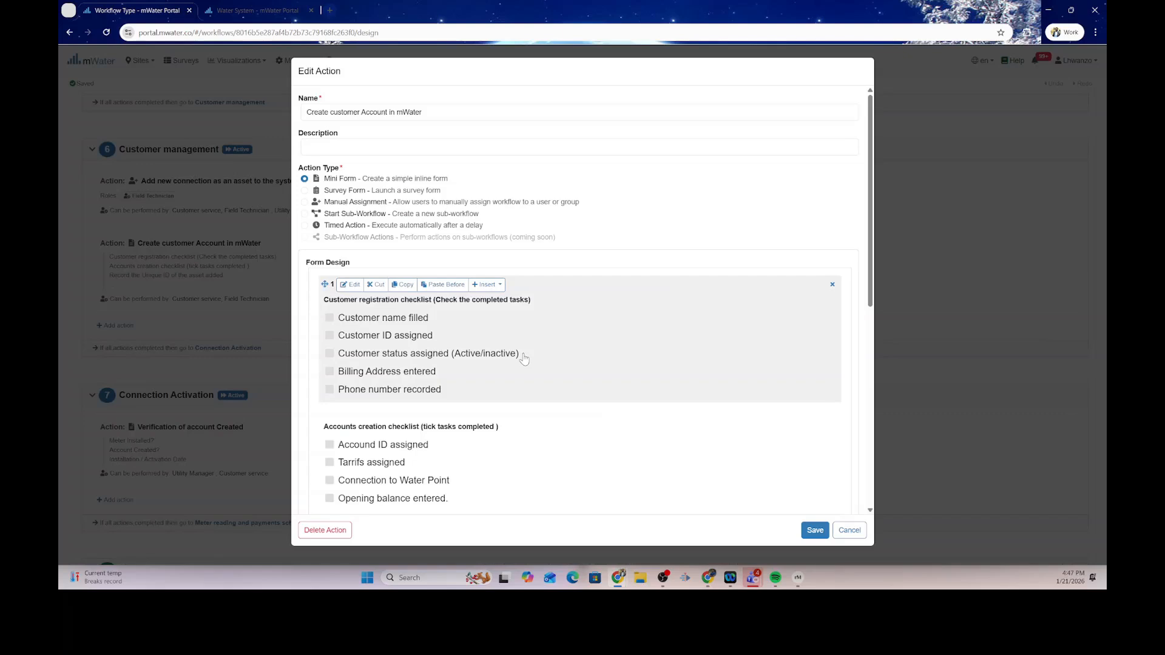
scroll(525, 358, down, 2)
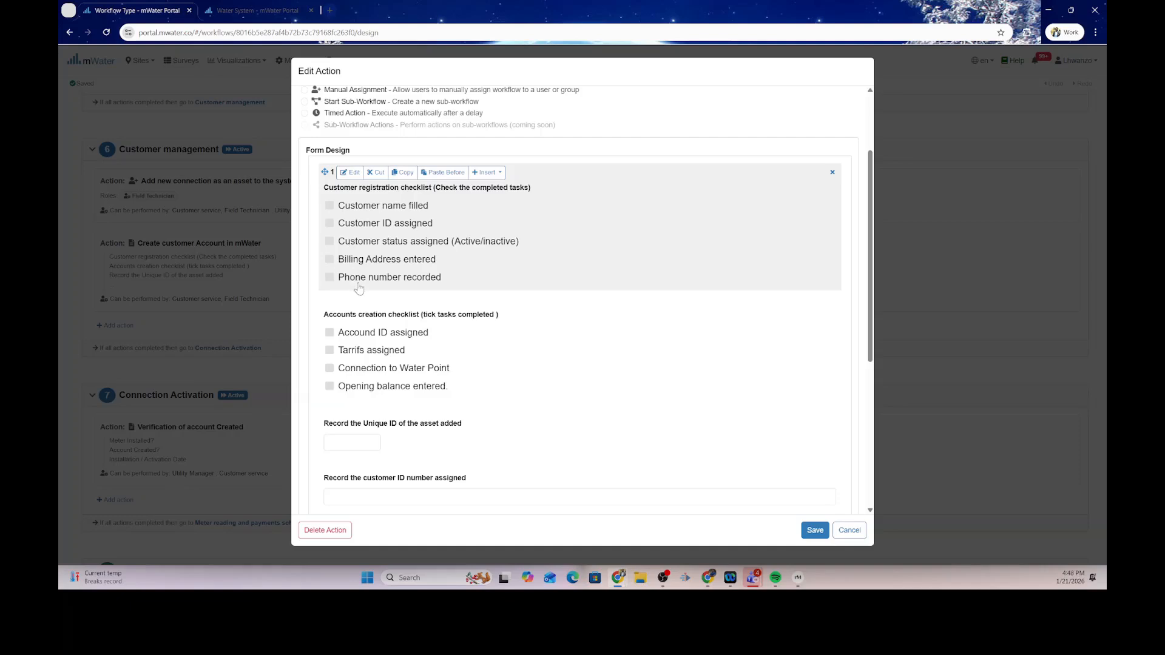
scroll(359, 288, down, 1)
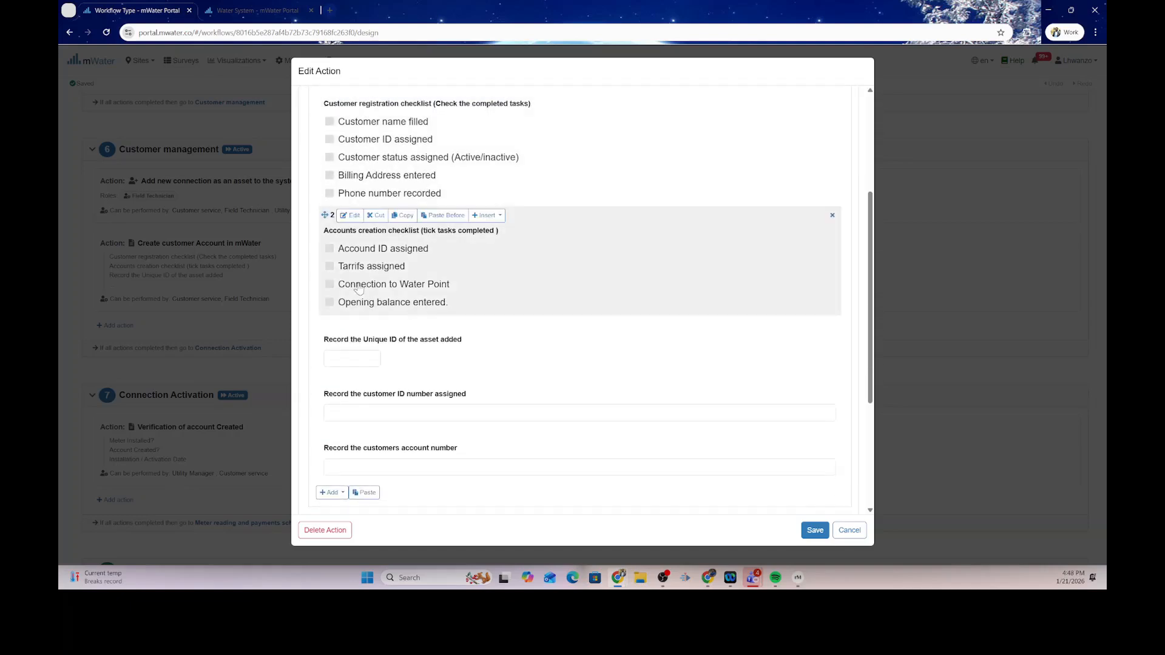
scroll(359, 288, down, 1)
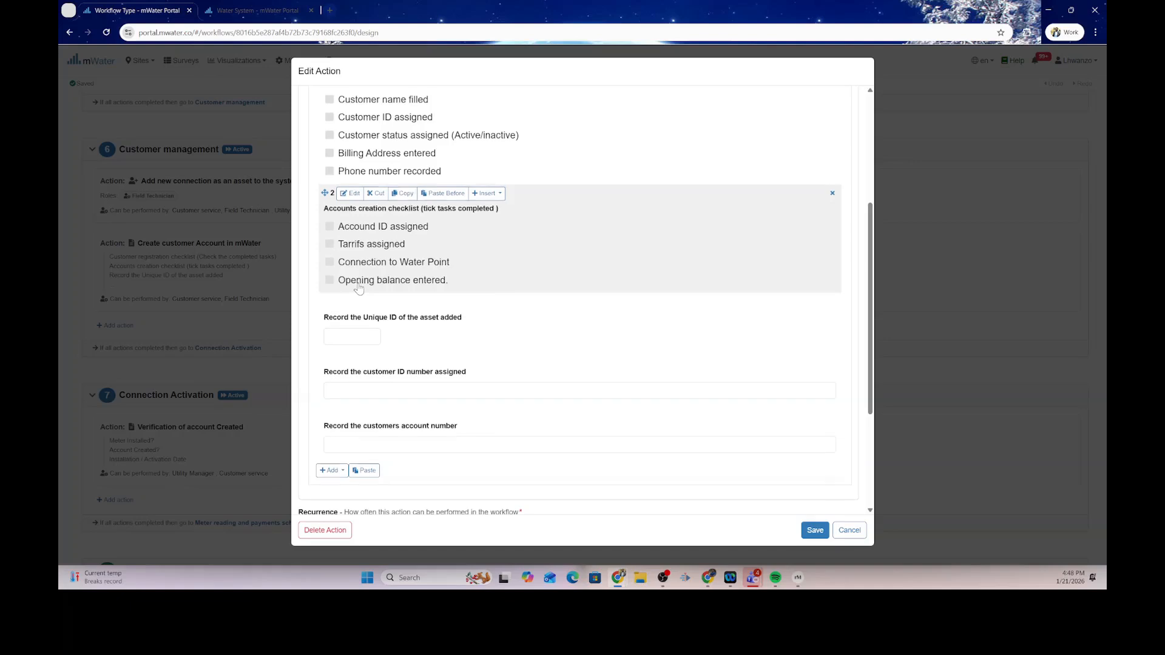
scroll(359, 289, down, 1)
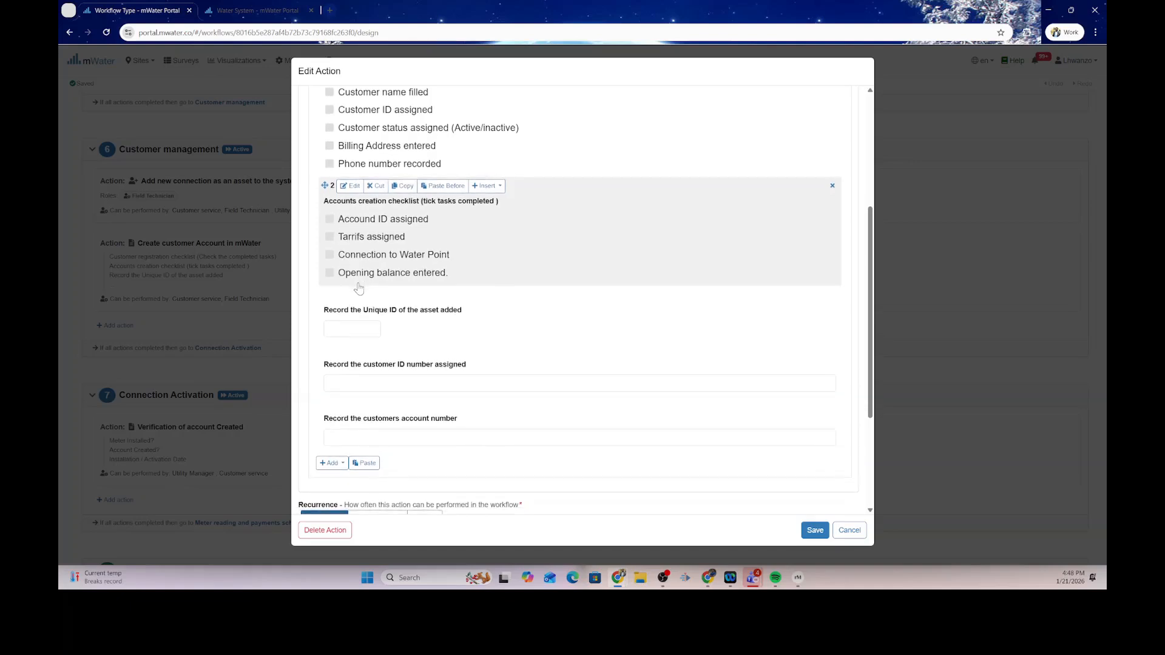
- Examine the account creation action's asset ID, customer ID and account number fields, recurrence and role permissions, and save it without edits
scroll(359, 288, down, 3)
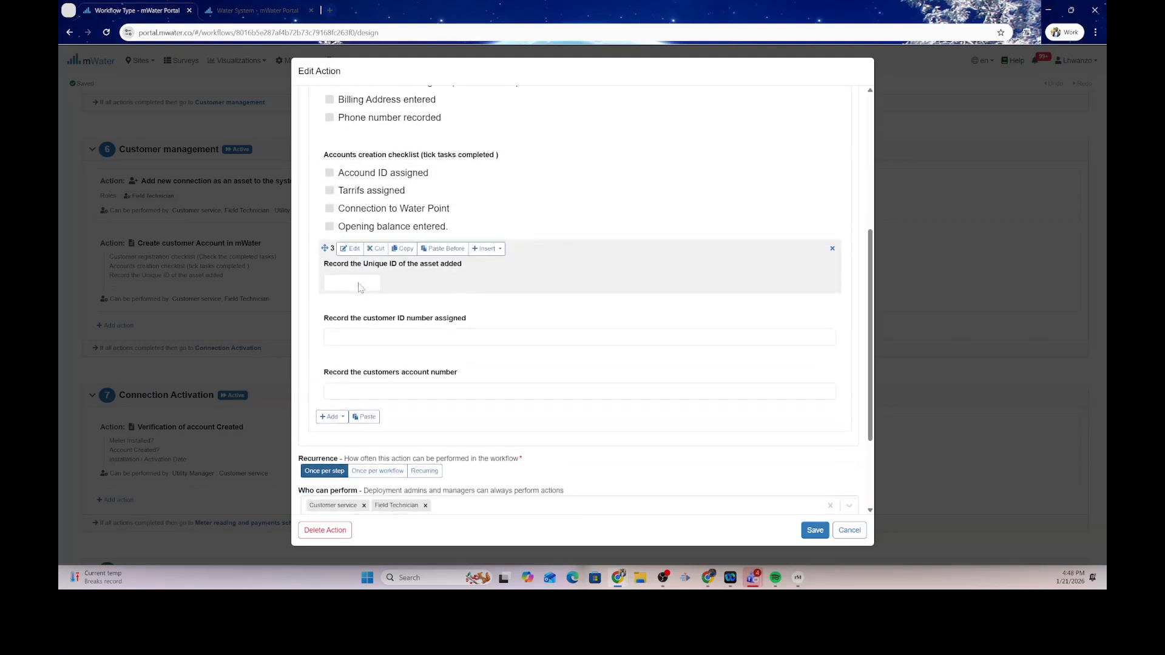
scroll(359, 288, down, 1)
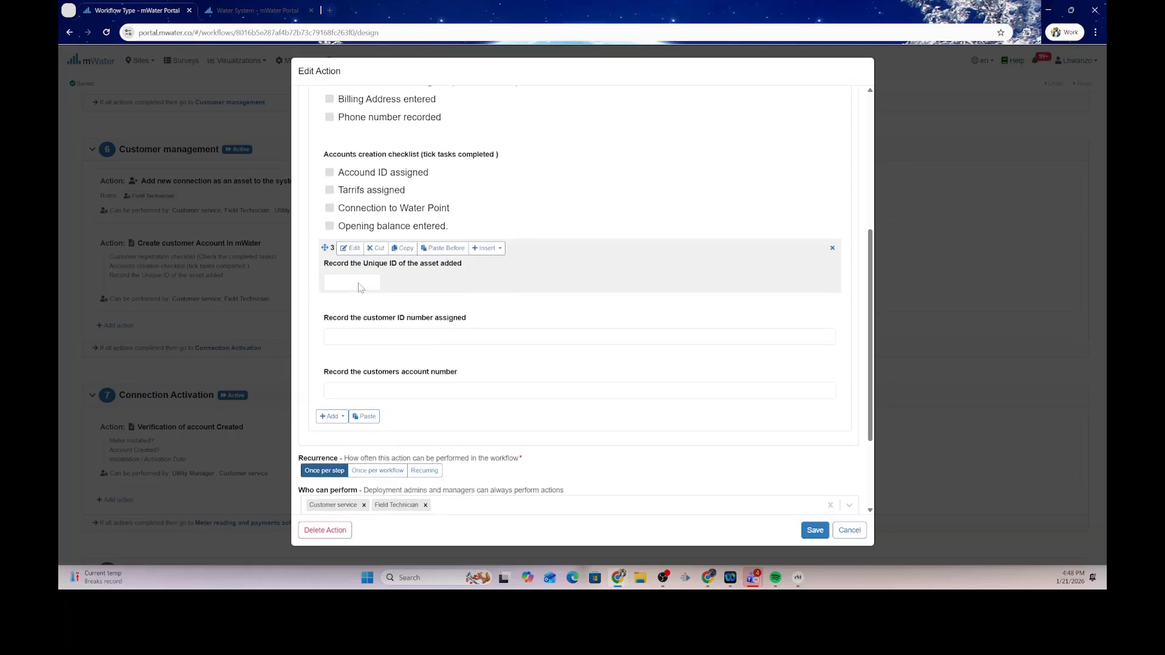
scroll(359, 288, down, 2)
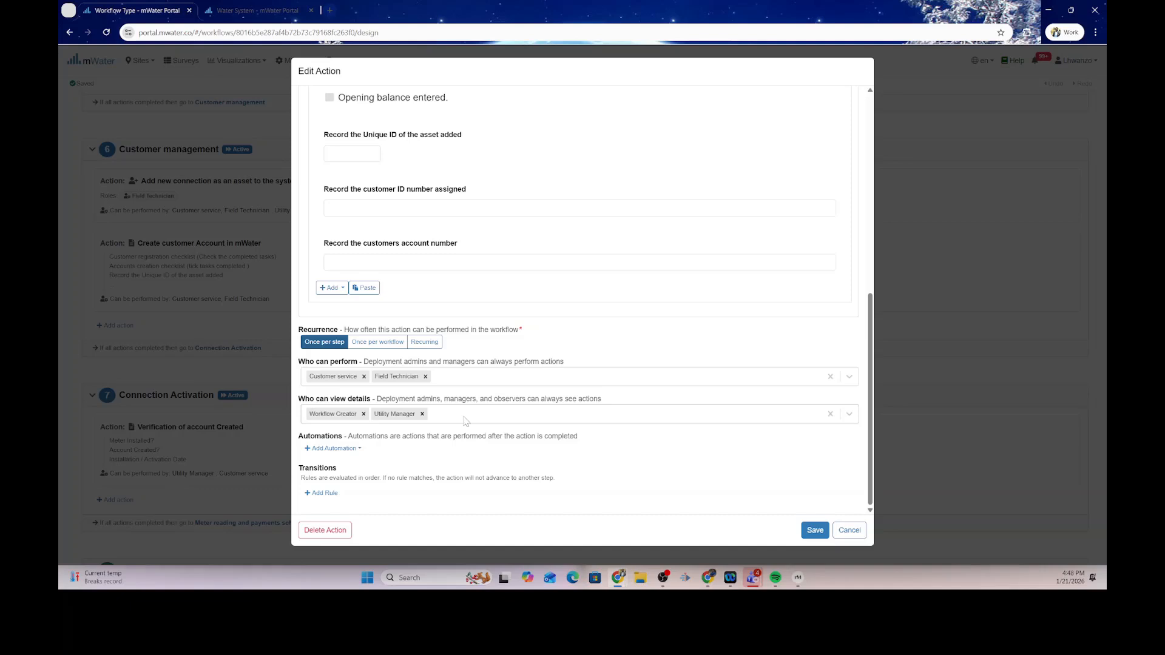
click(811, 533)
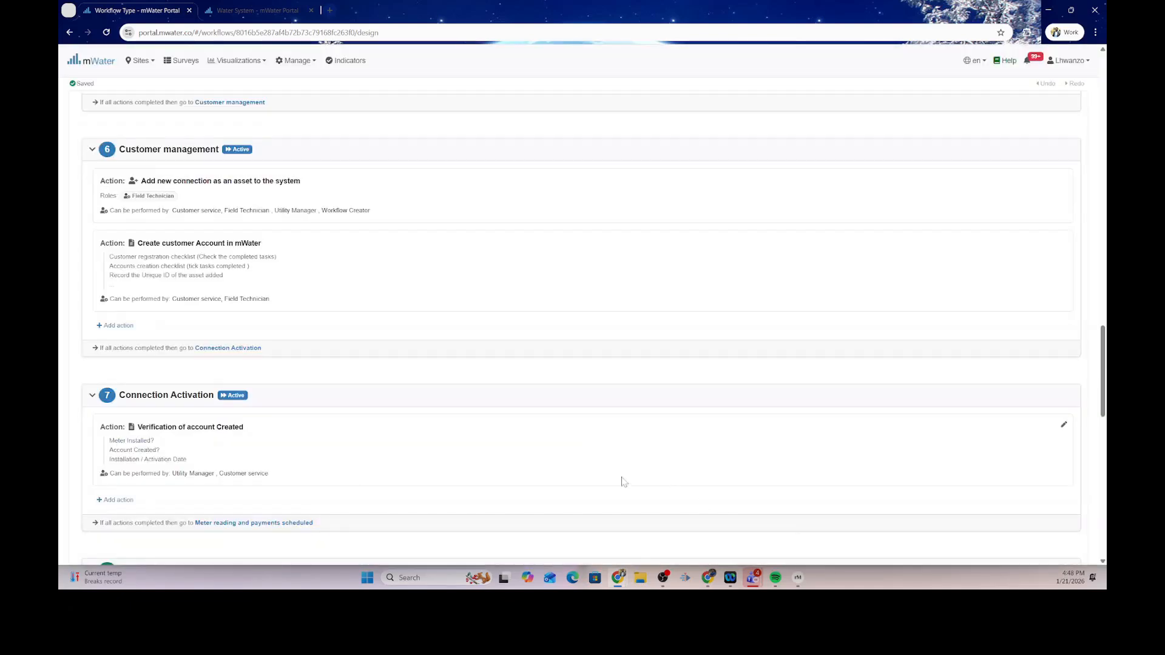
- Review the Verification of account Created action's questions, recurrence and role permissions in Connection Activation, and save it without edits
scroll(624, 481, down, 1)
scroll(624, 481, up, 1)
scroll(624, 482, down, 2)
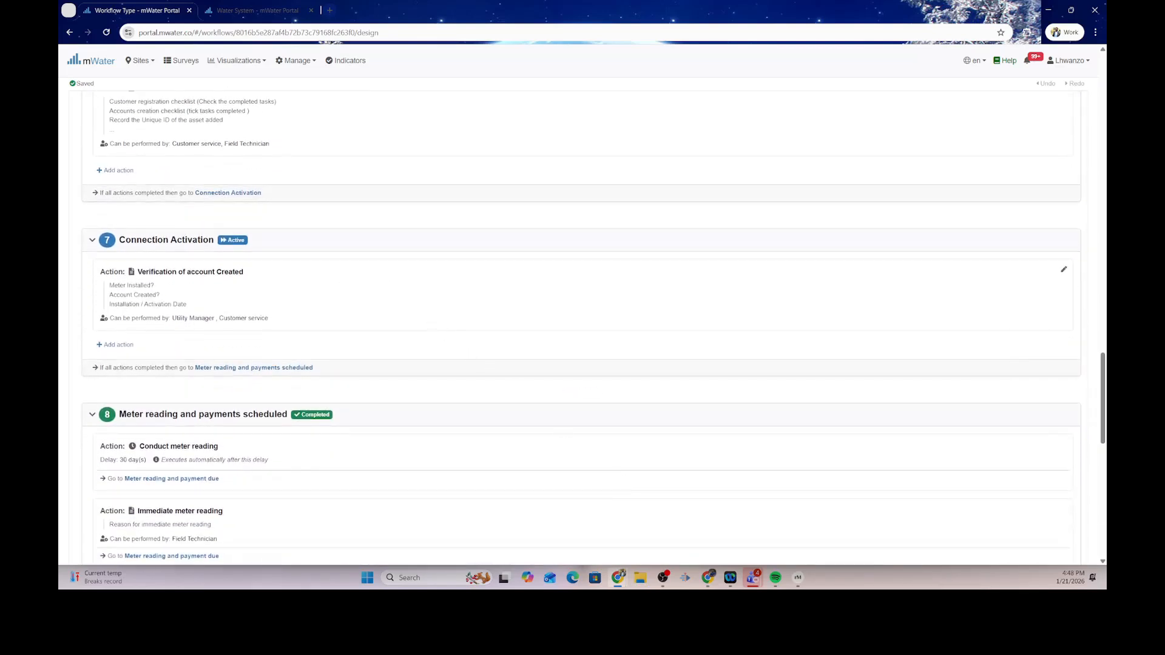
click(1064, 270)
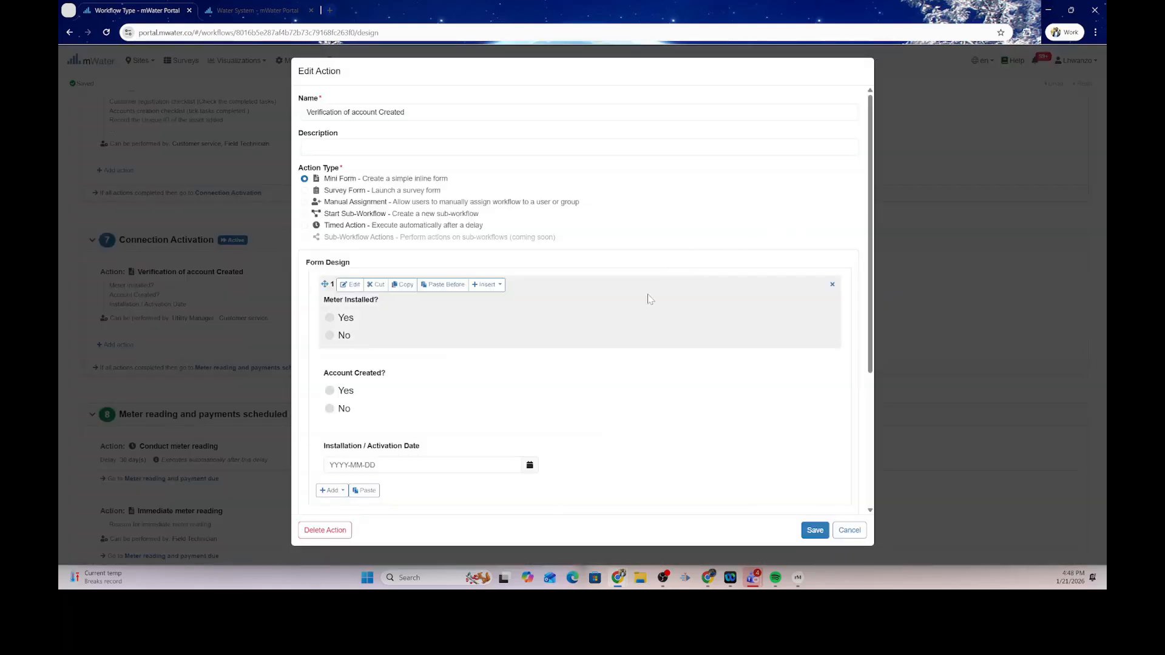
scroll(648, 299, down, 1)
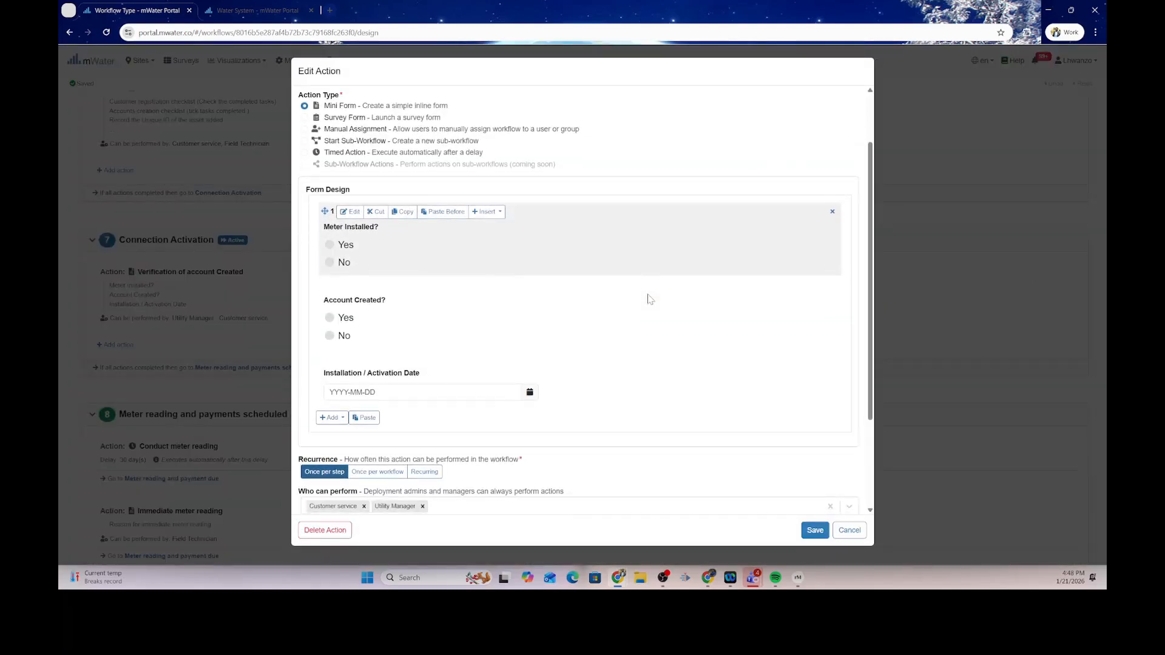
scroll(649, 299, down, 2)
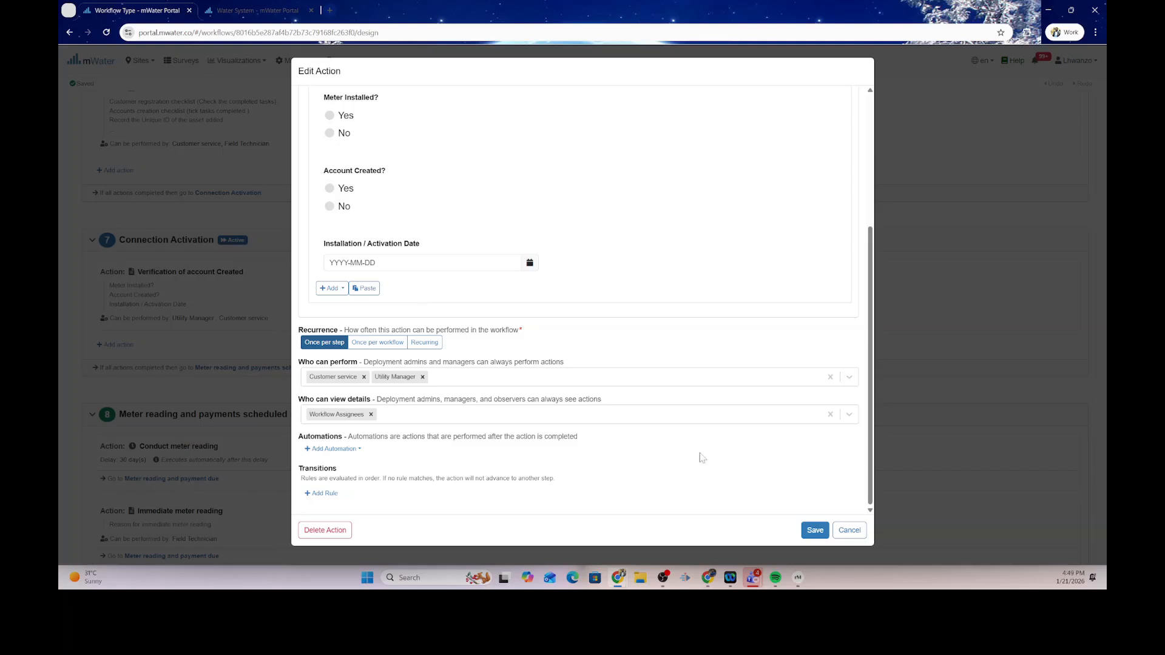
click(819, 532)
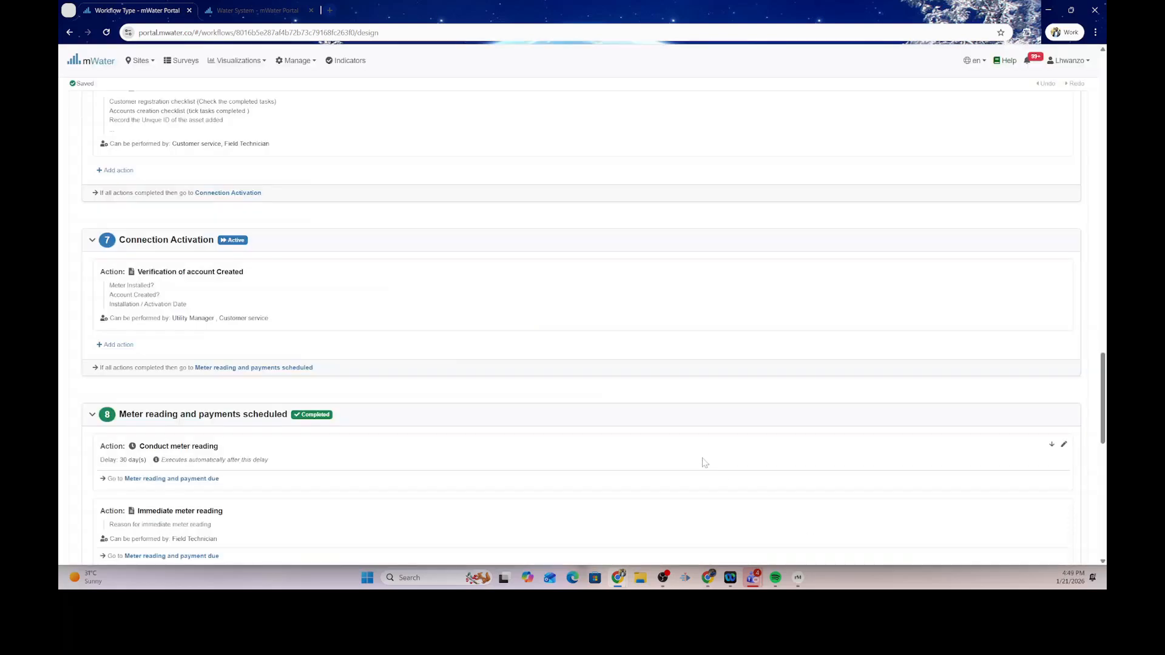
- Examine the Conduct meter reading timed action's delay, recurrence and transition to Meter reading and payment due, and save it without edits
scroll(698, 450, down, 1)
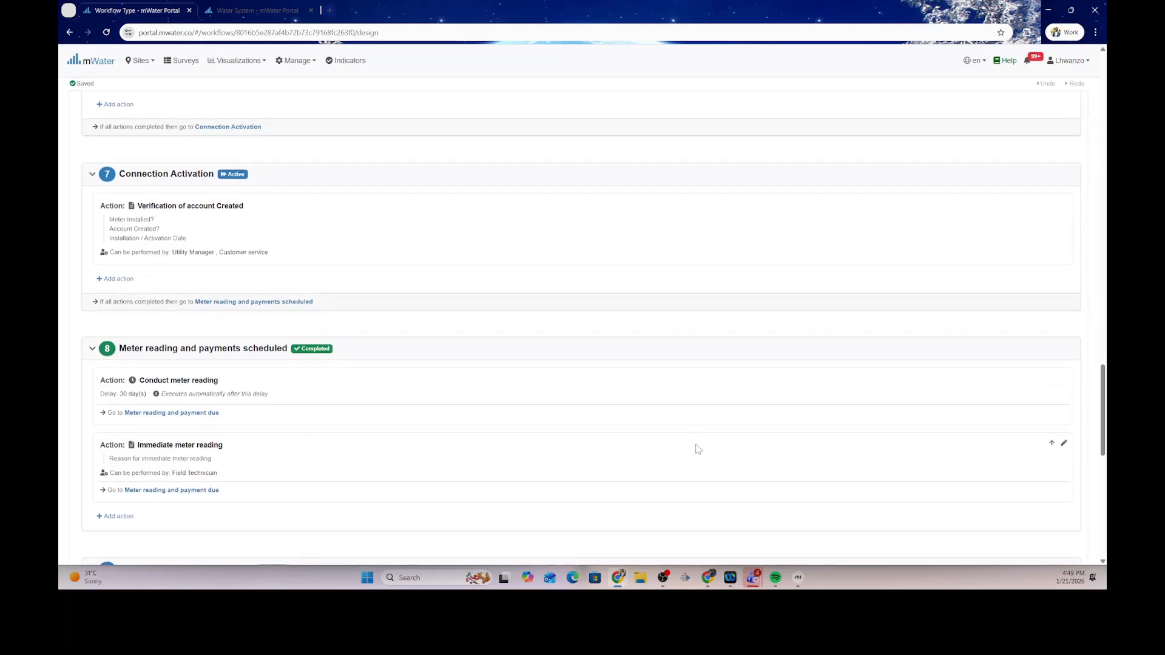
scroll(698, 449, down, 1)
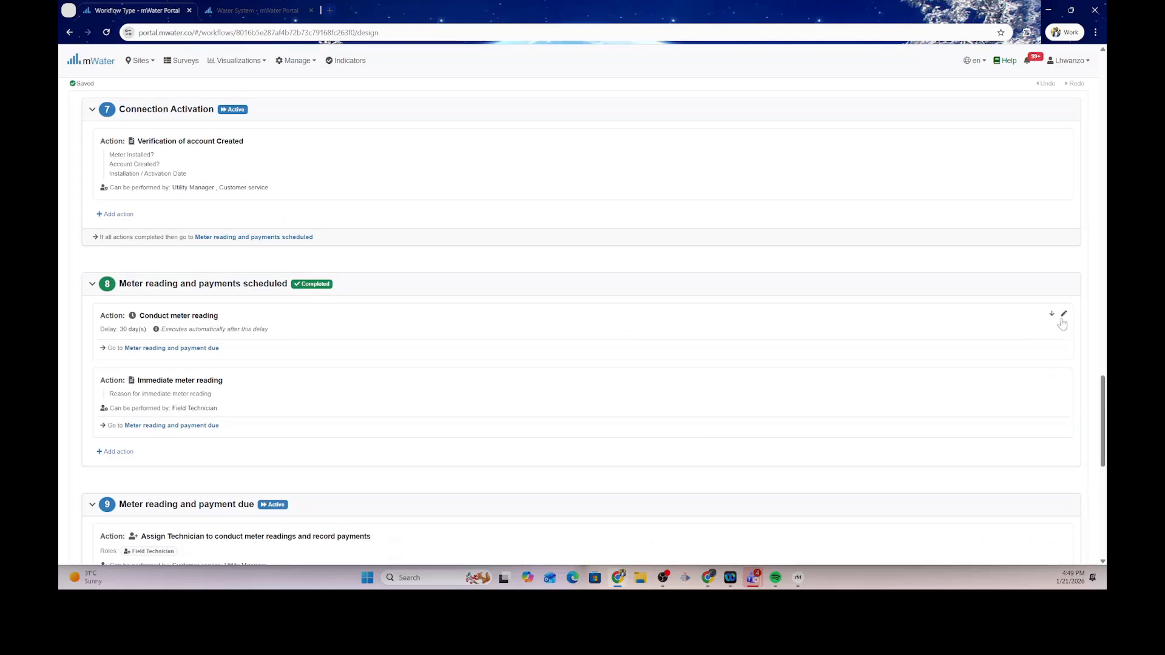
click(1063, 315)
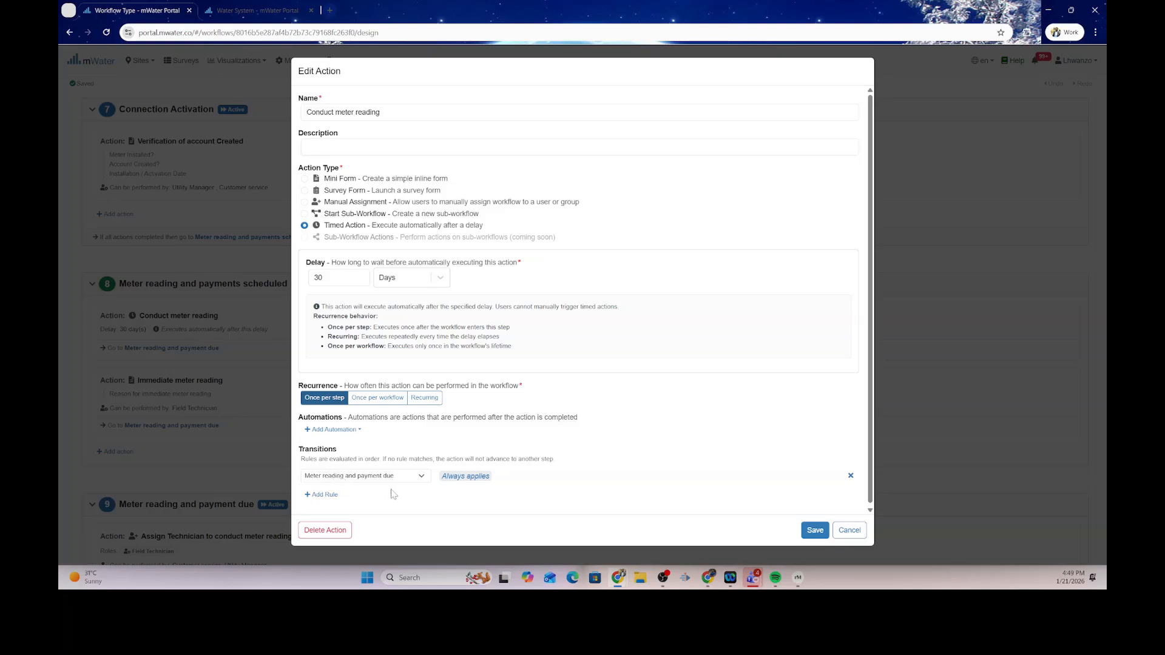
click(816, 533)
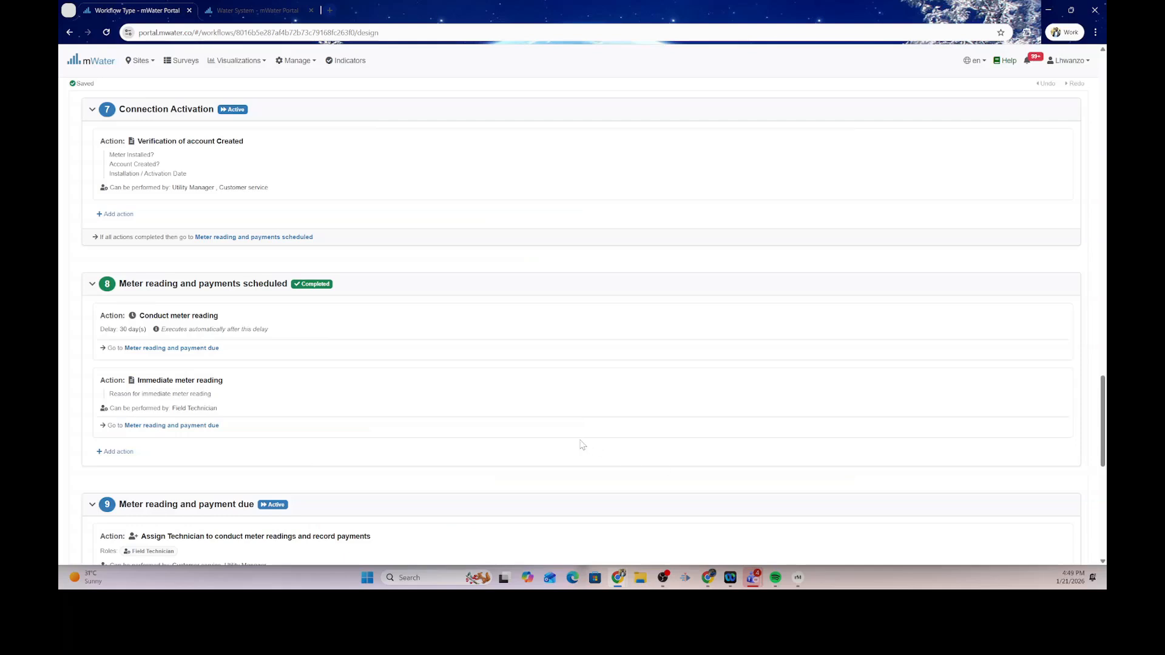
- Review the Immediate meter reading action and the Meter reading and payment due step's actions, permitted roles and transition back to the scheduled step
scroll(581, 445, down, 1)
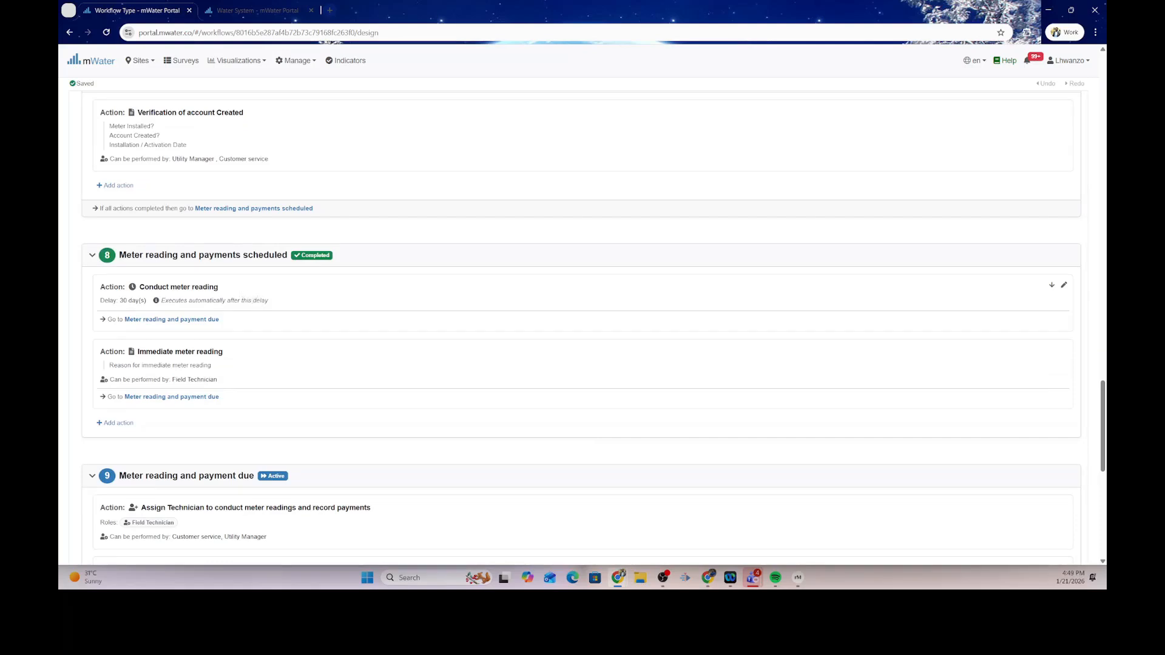
scroll(305, 413, down, 3)
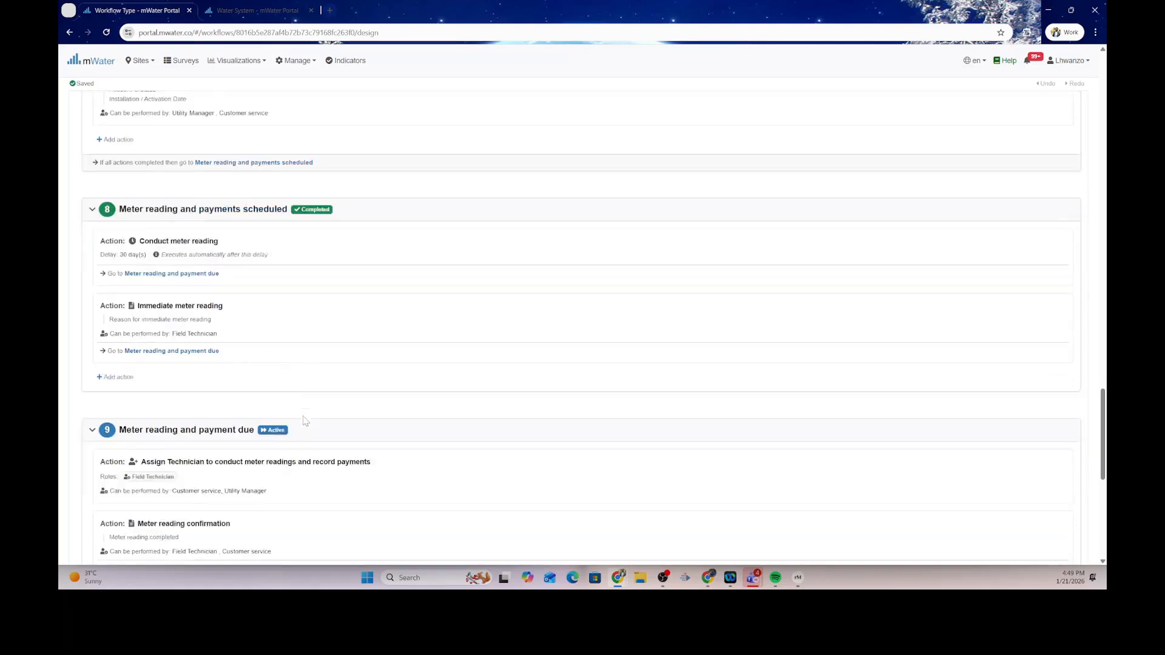
scroll(304, 418, down, 2)
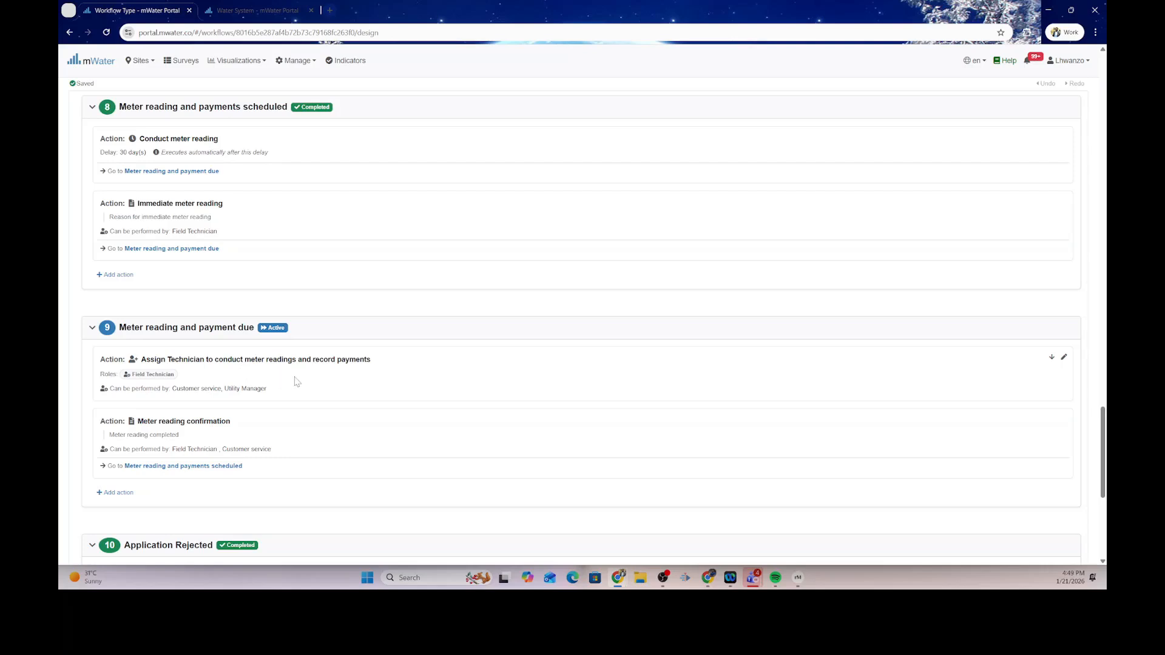
scroll(258, 440, down, 1)
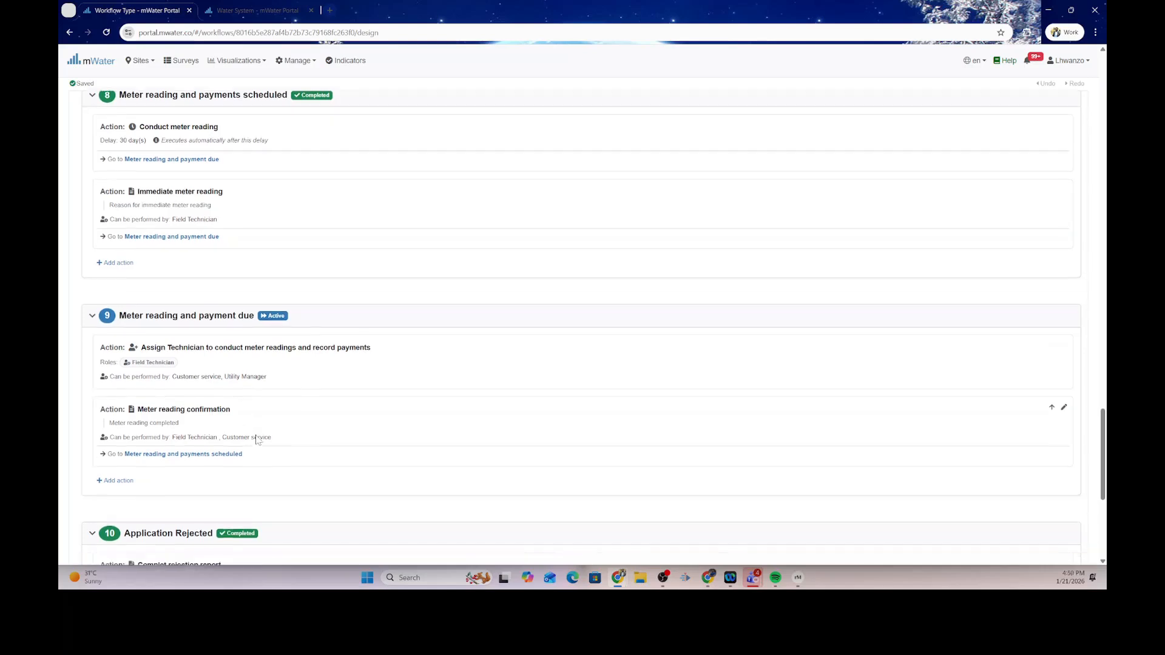
scroll(257, 440, down, 1)
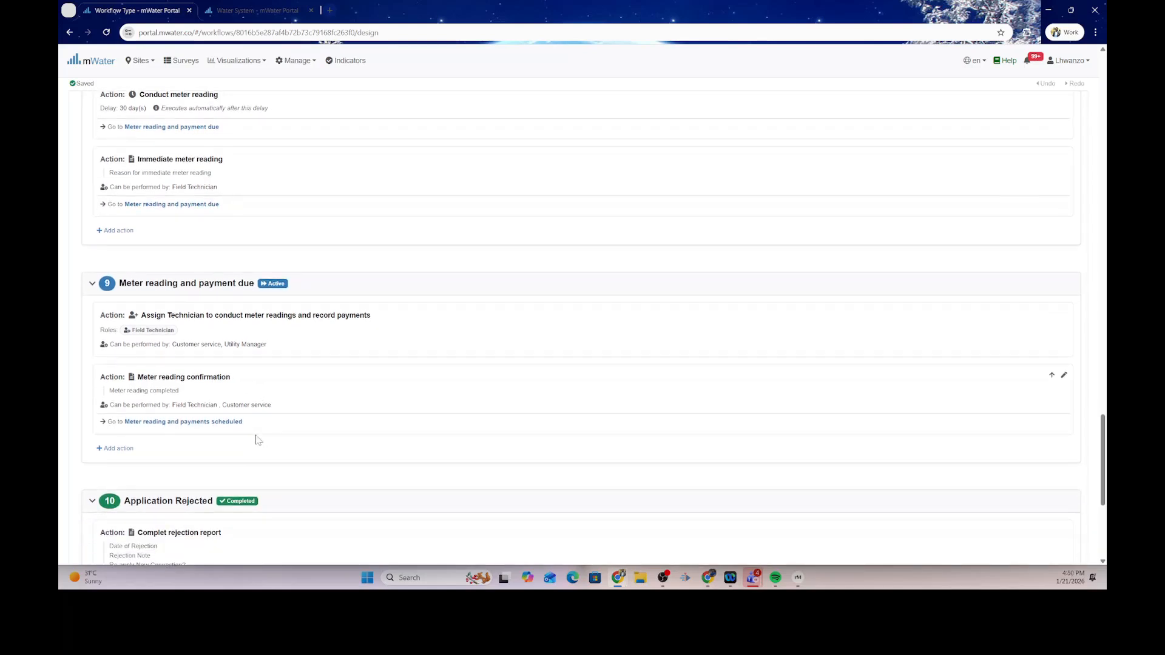
scroll(140, 351, up, 1)
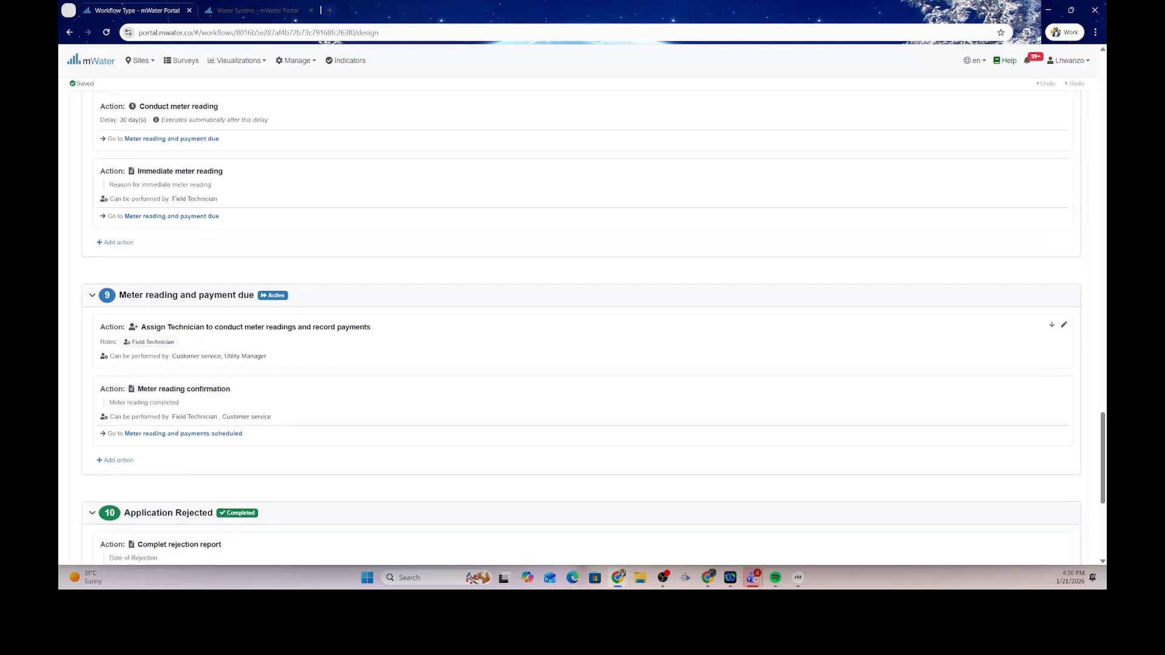
scroll(225, 273, up, 2)
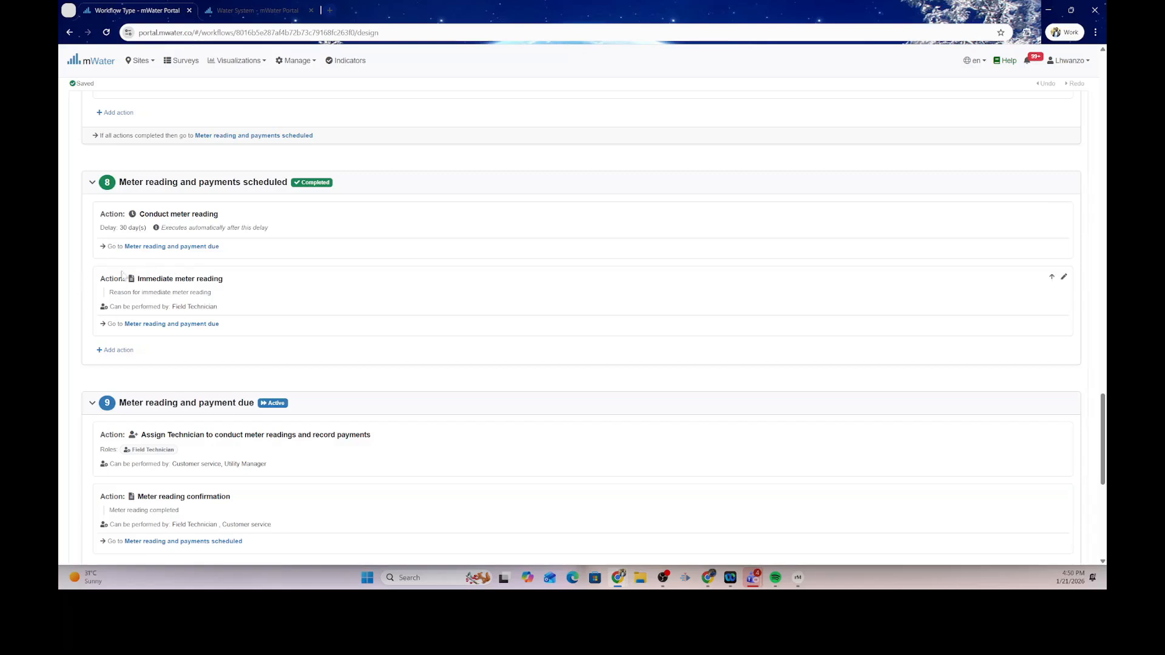
scroll(173, 309, down, 4)
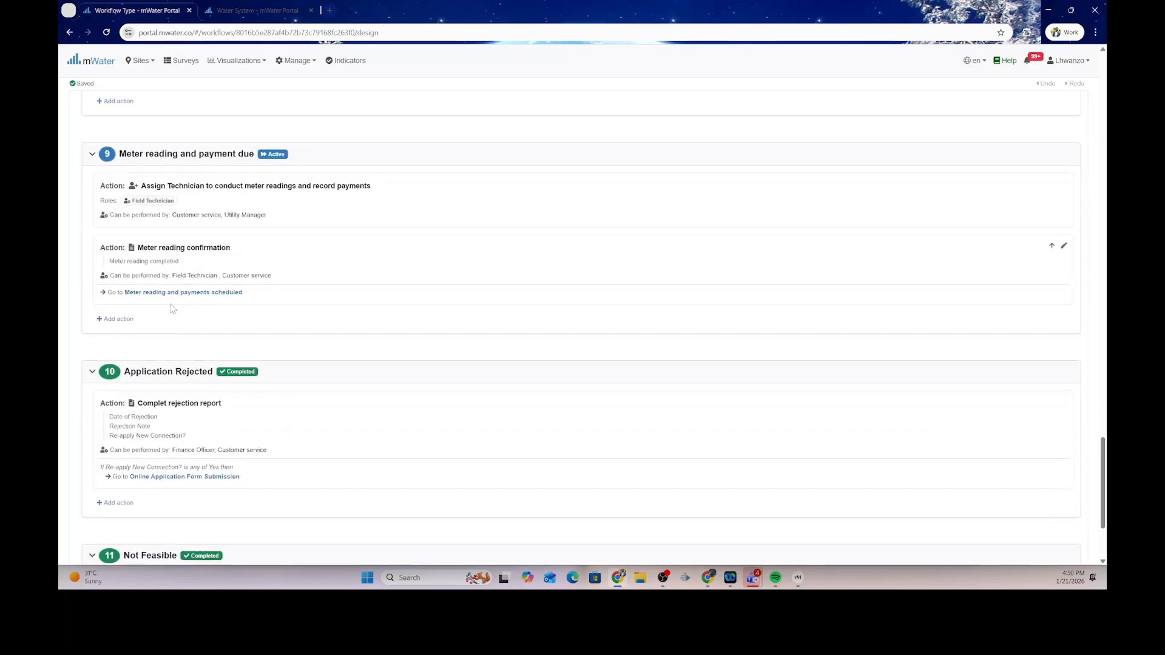
- Return to the start of the workflow design and switch to the reMarkable screen share to review the workflow diagram
scroll(172, 309, up, 20)
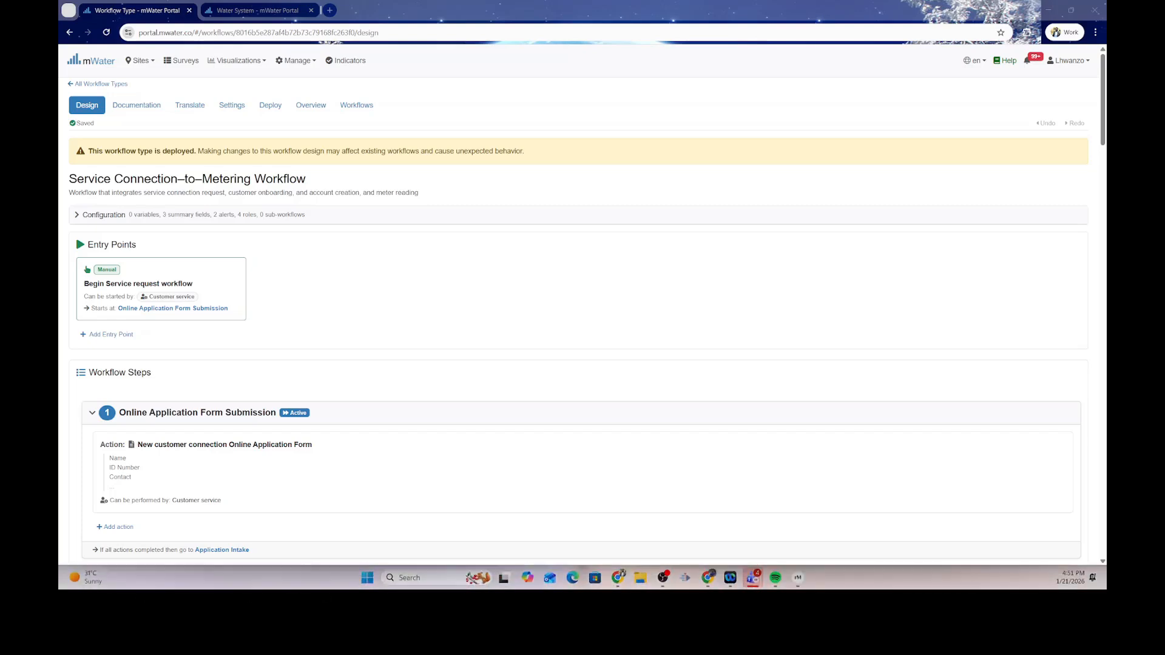
key(alt+Tab)
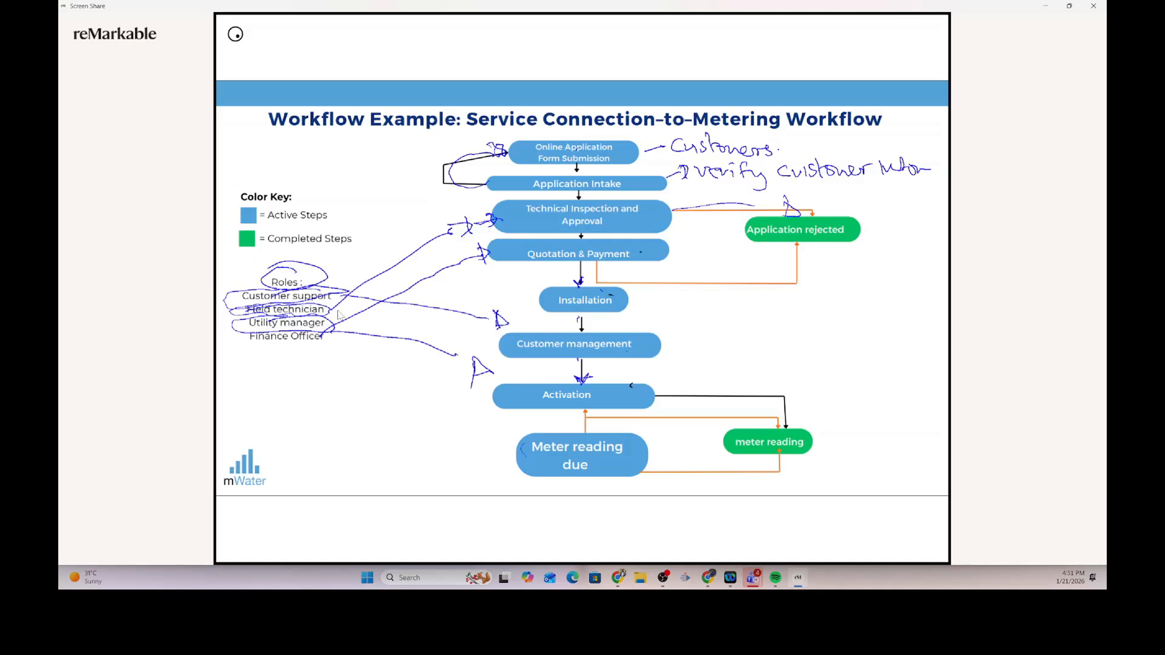
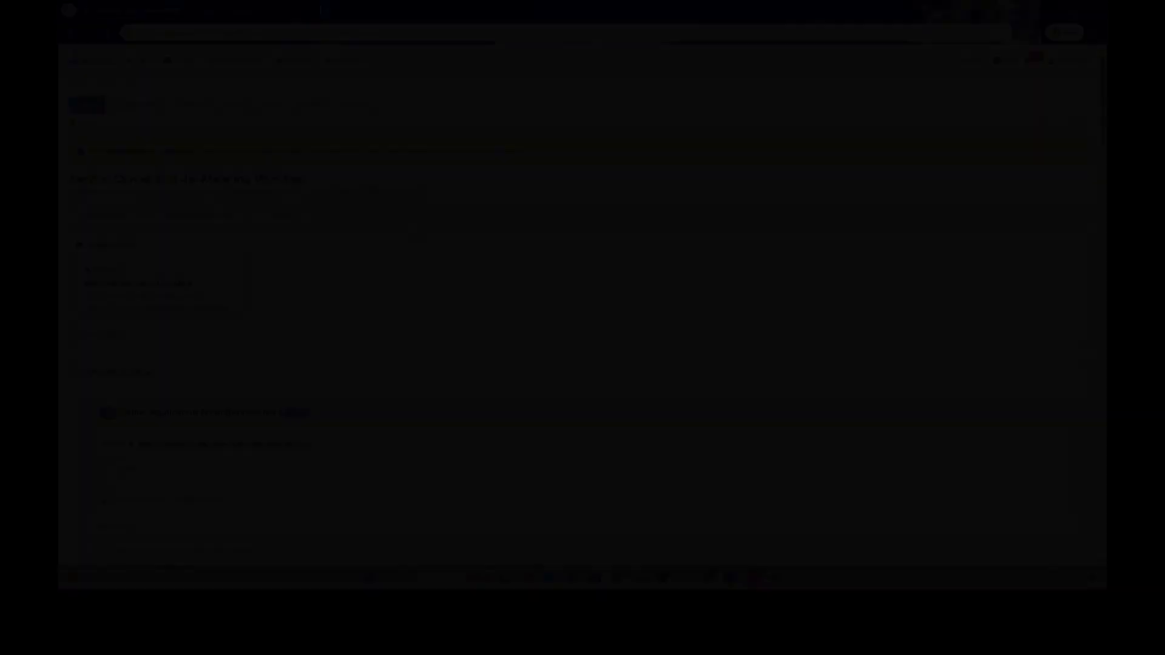
- Review the Service connection request deployment's role assignments and the list of workflows with their statuses, steps and assignees
click(273, 108)
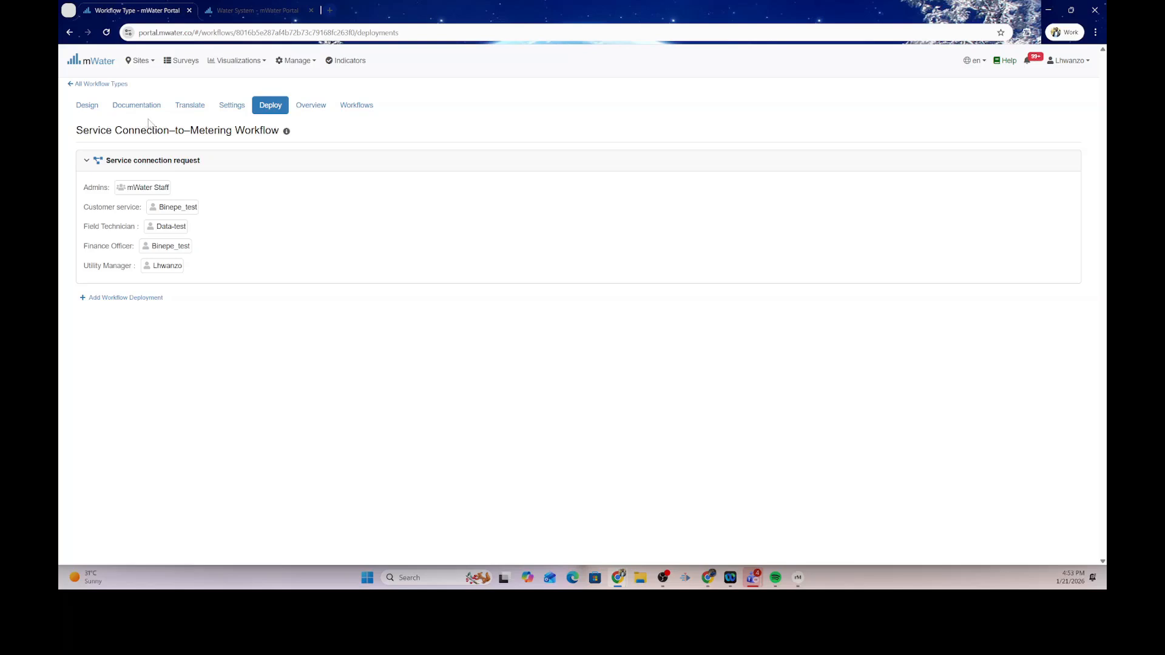
click(355, 115)
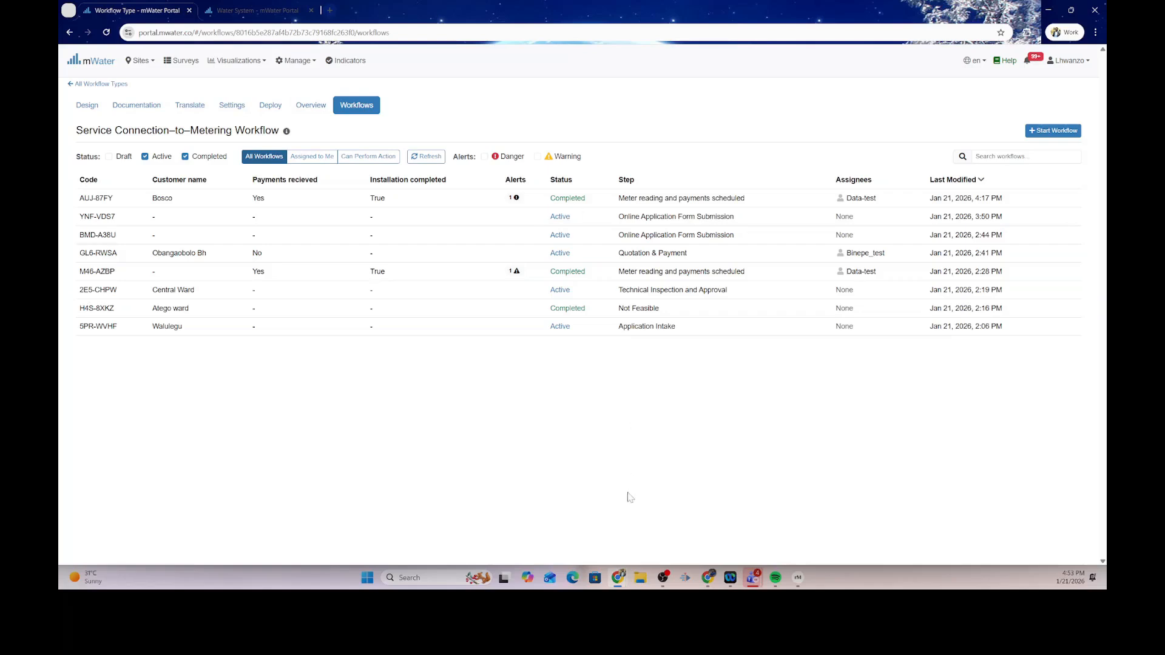
- Switch to the side-by-side mWater Surveyor windows and sync the Customer Support account
mouse_move(618, 578)
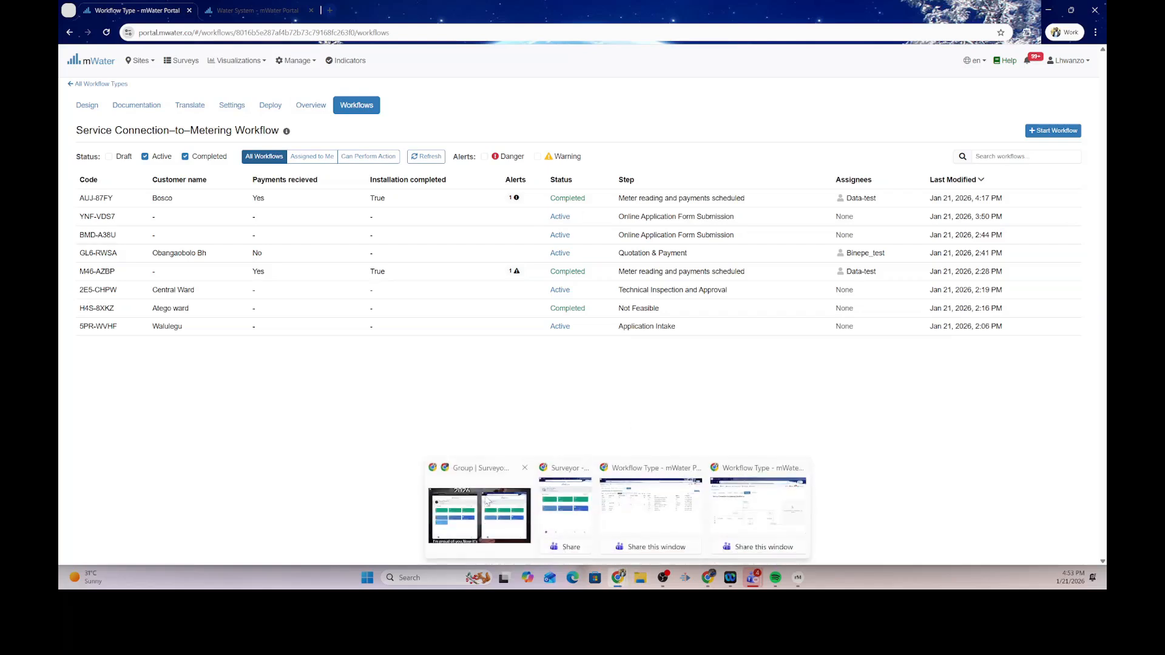
click(485, 501)
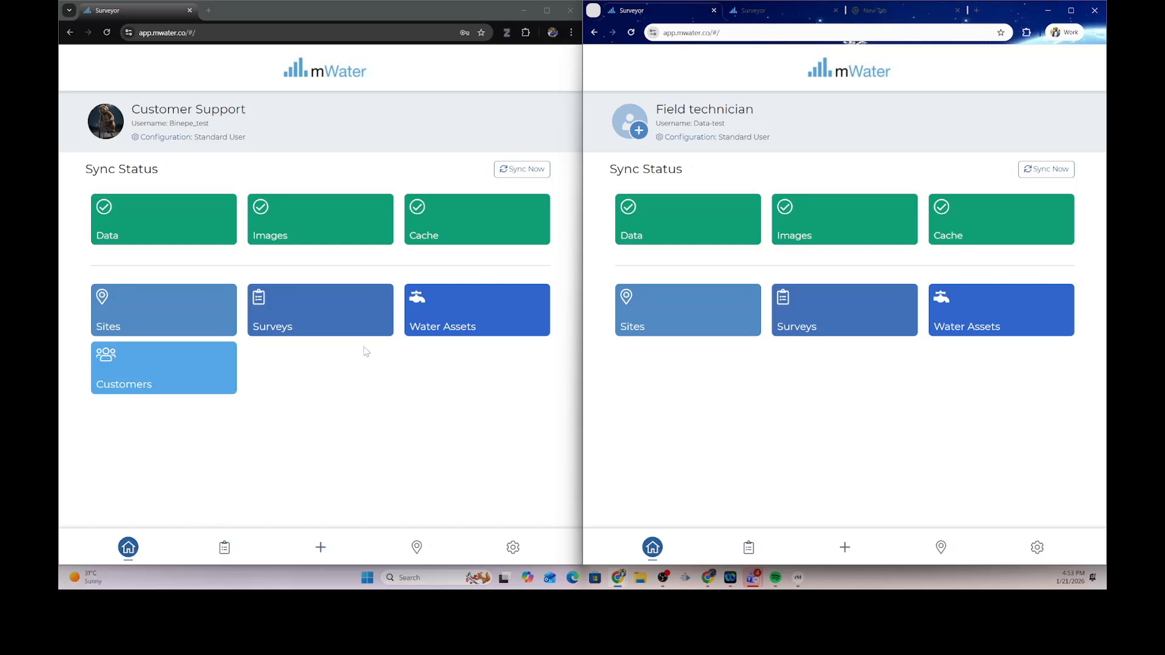
click(536, 174)
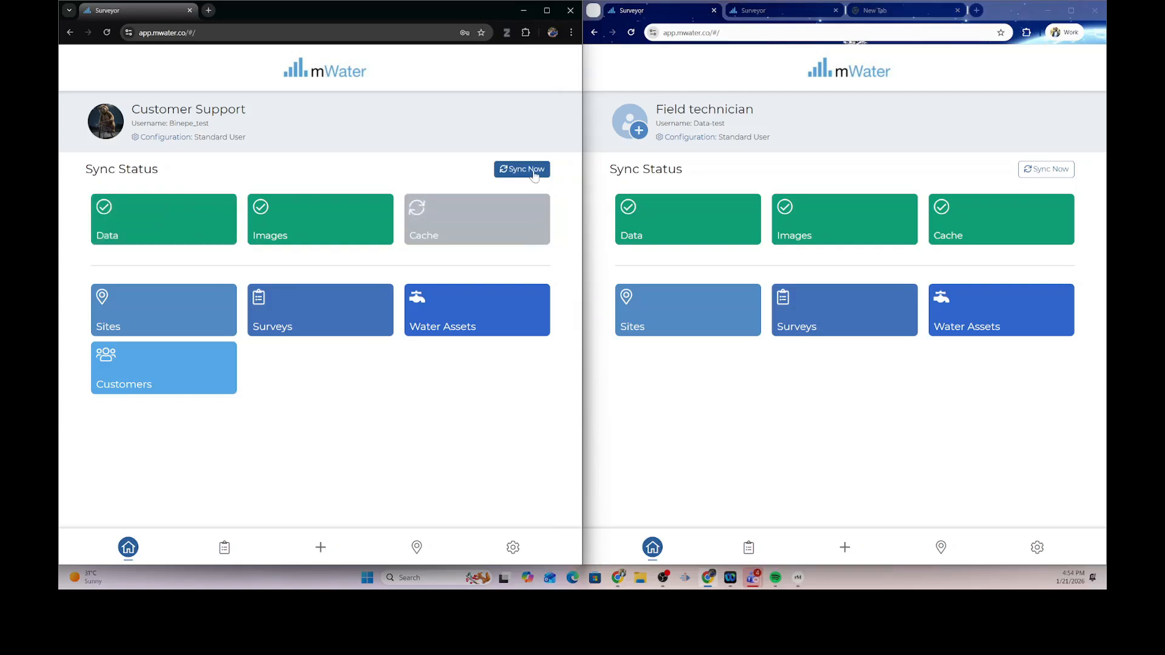
- Start a new Service Connection-to-Metering Workflow from the Customer Support account using Begin Service request workflow
click(223, 551)
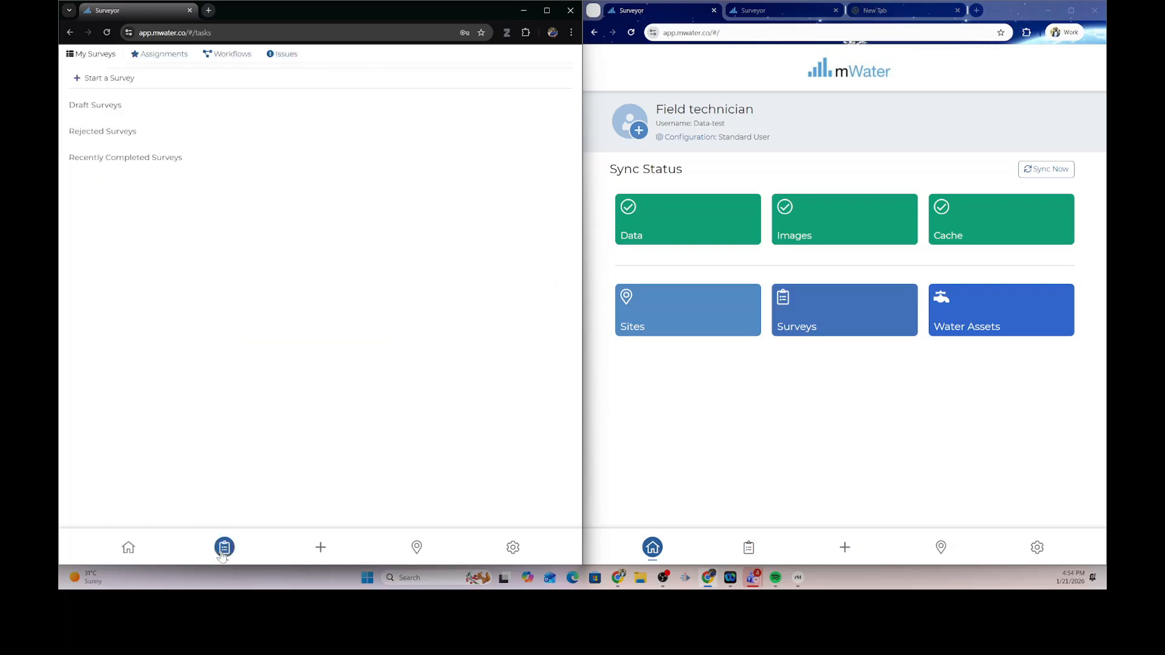
click(241, 55)
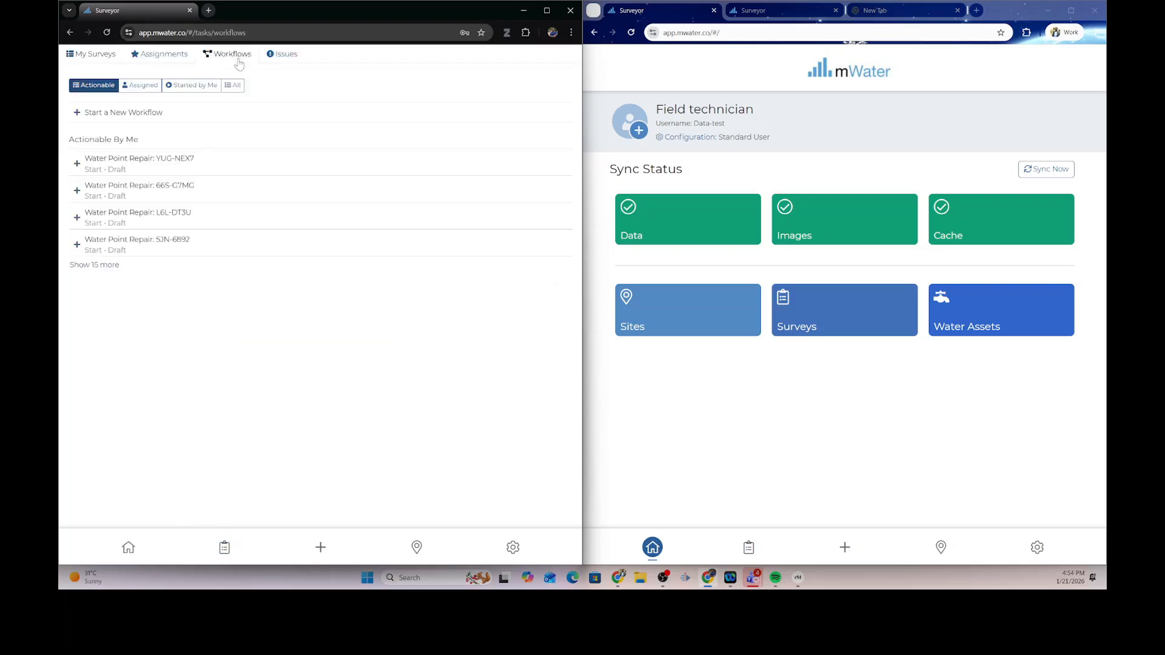
click(169, 115)
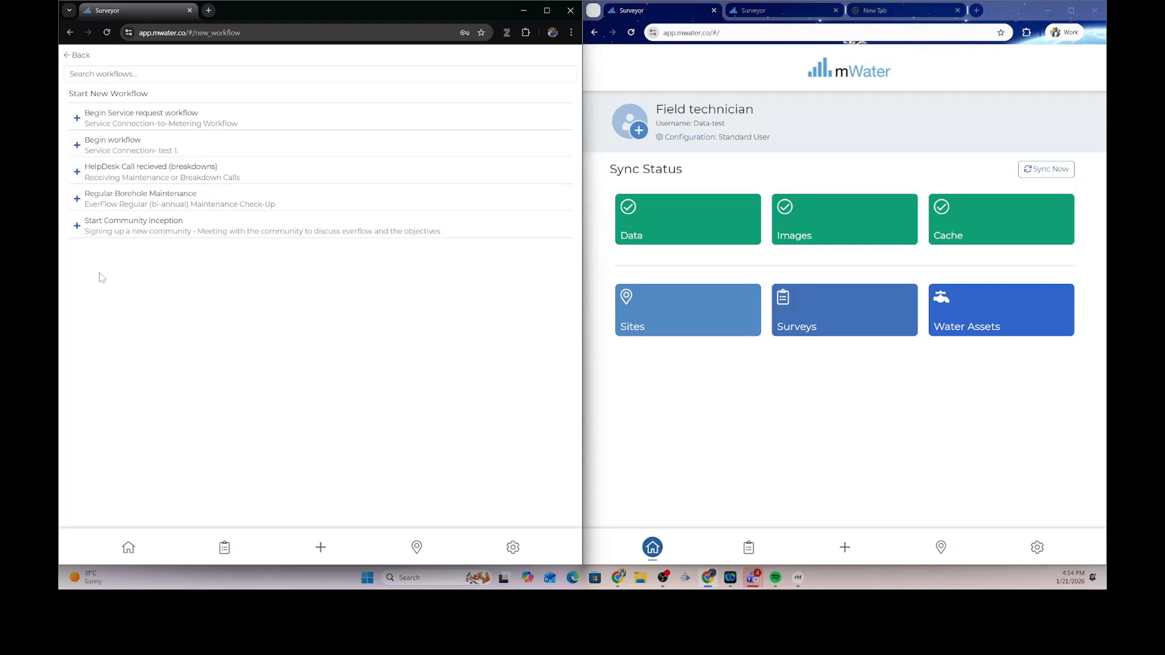
click(141, 124)
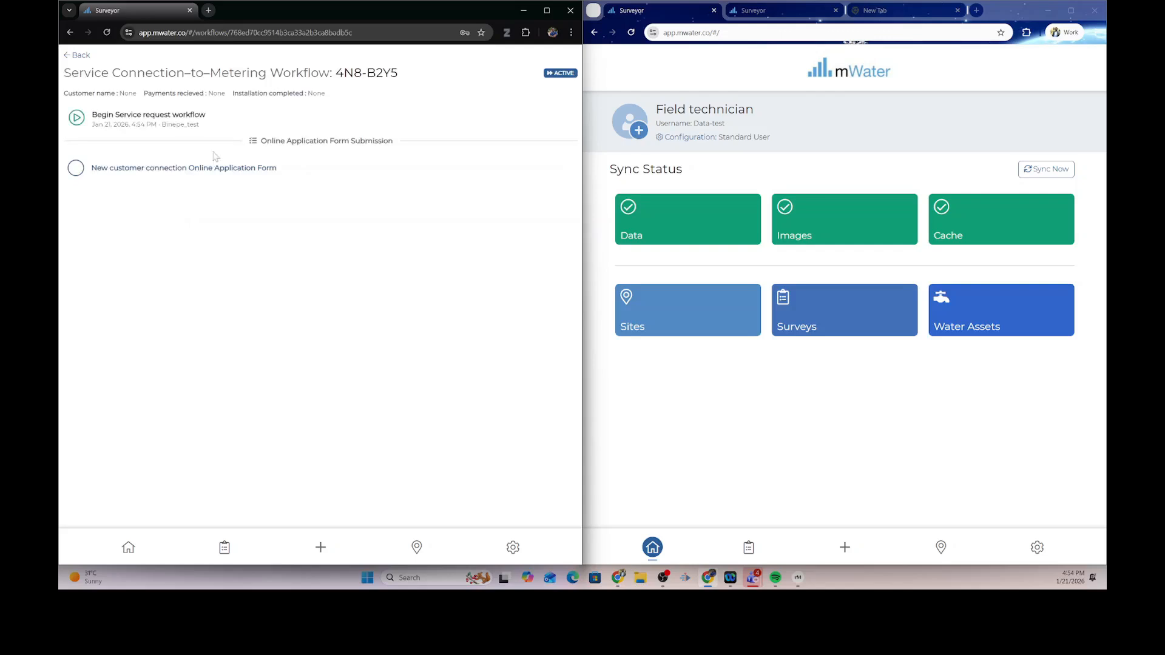
- Fill in the New customer connection Online Application Form with the applicant's name and Residential as the type of service, and submit it
click(77, 175)
click(124, 236)
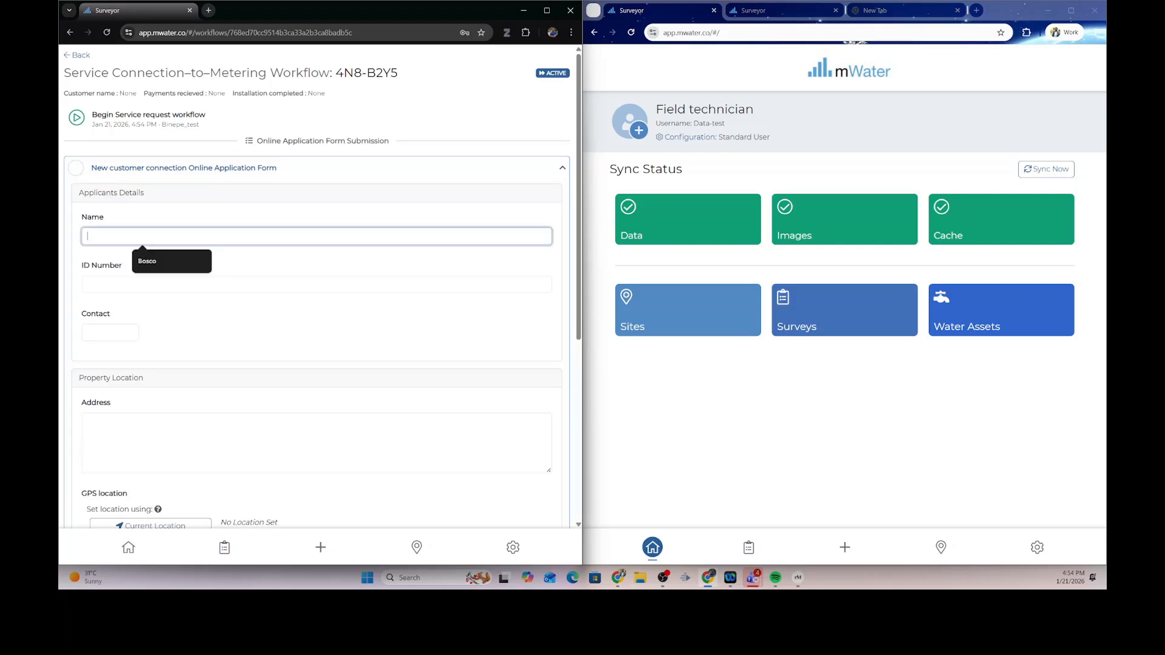
text(Walulego)
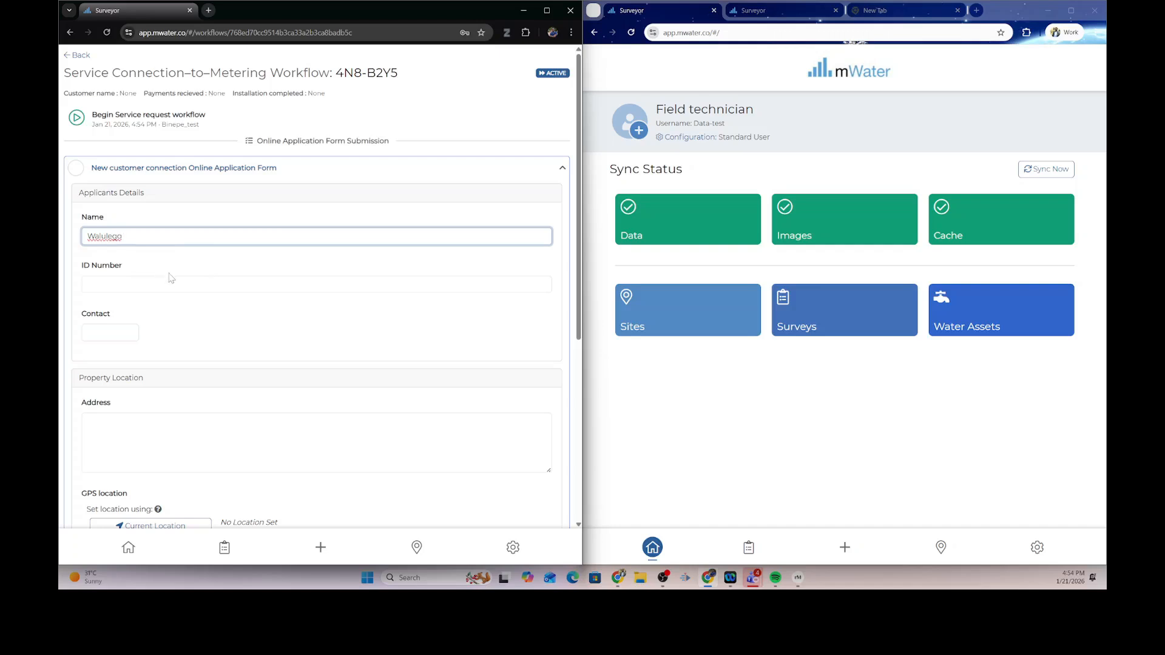
scroll(171, 278, down, 1)
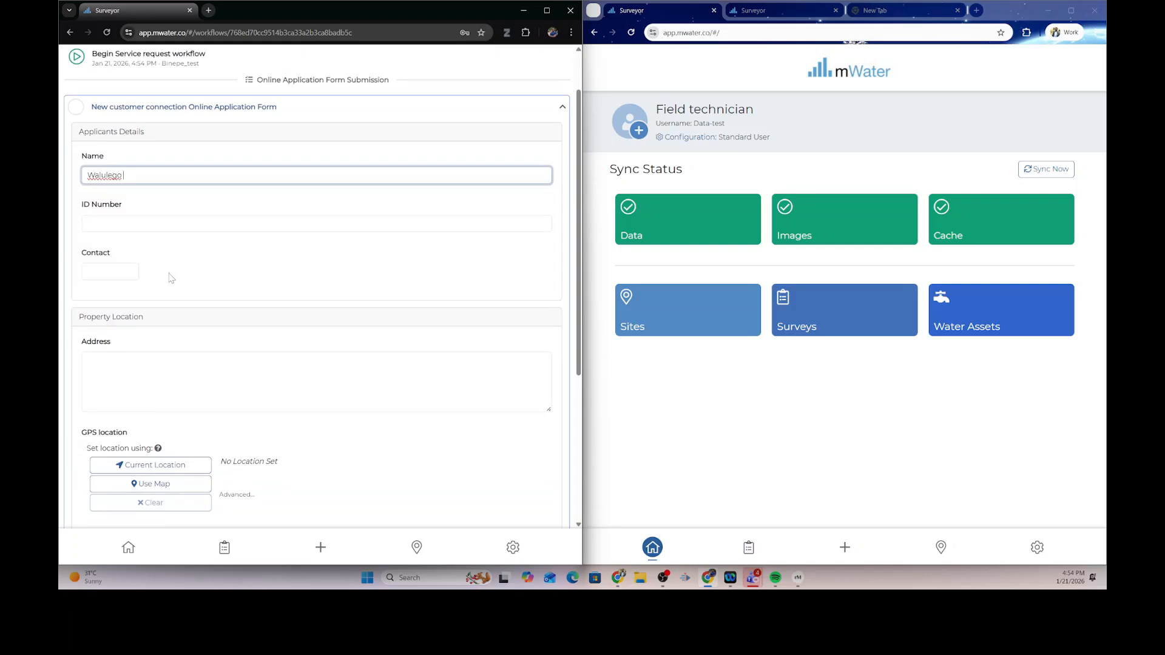
scroll(169, 273, down, 1)
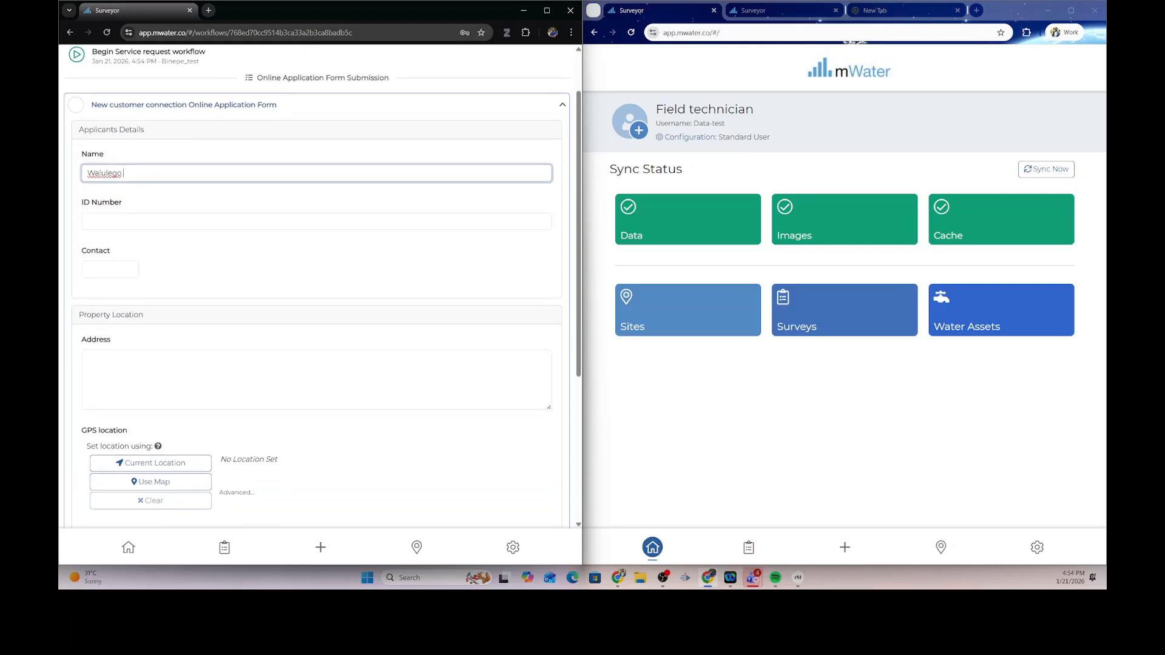
scroll(207, 340, down, 2)
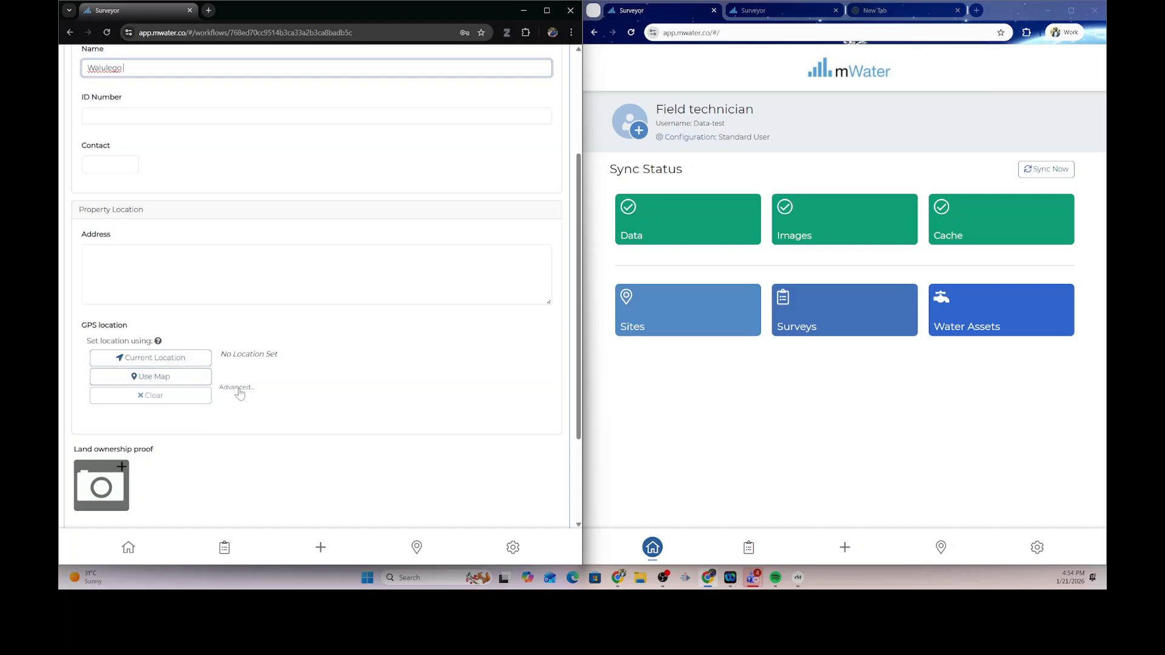
scroll(239, 404, down, 2)
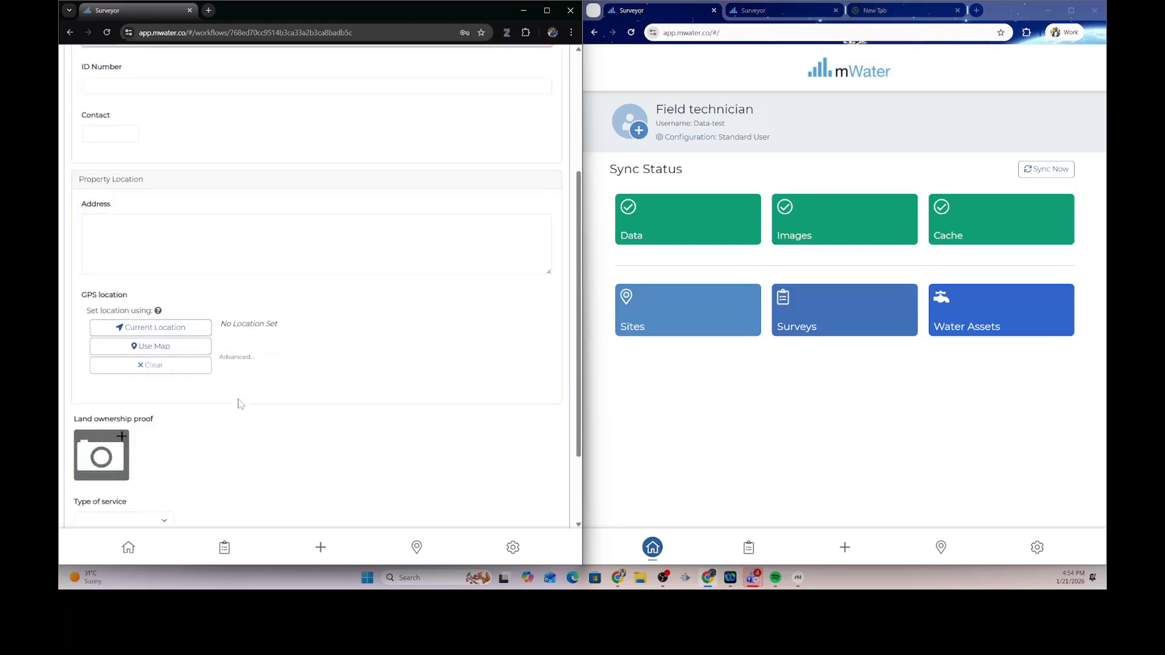
scroll(238, 400, down, 1)
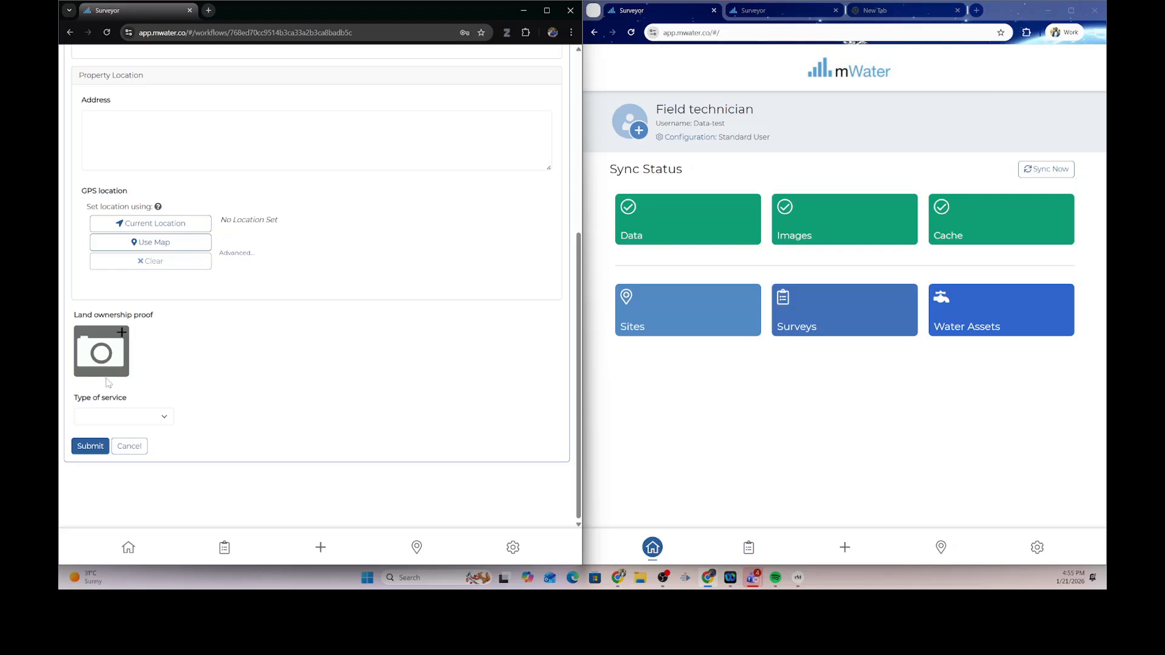
click(165, 420)
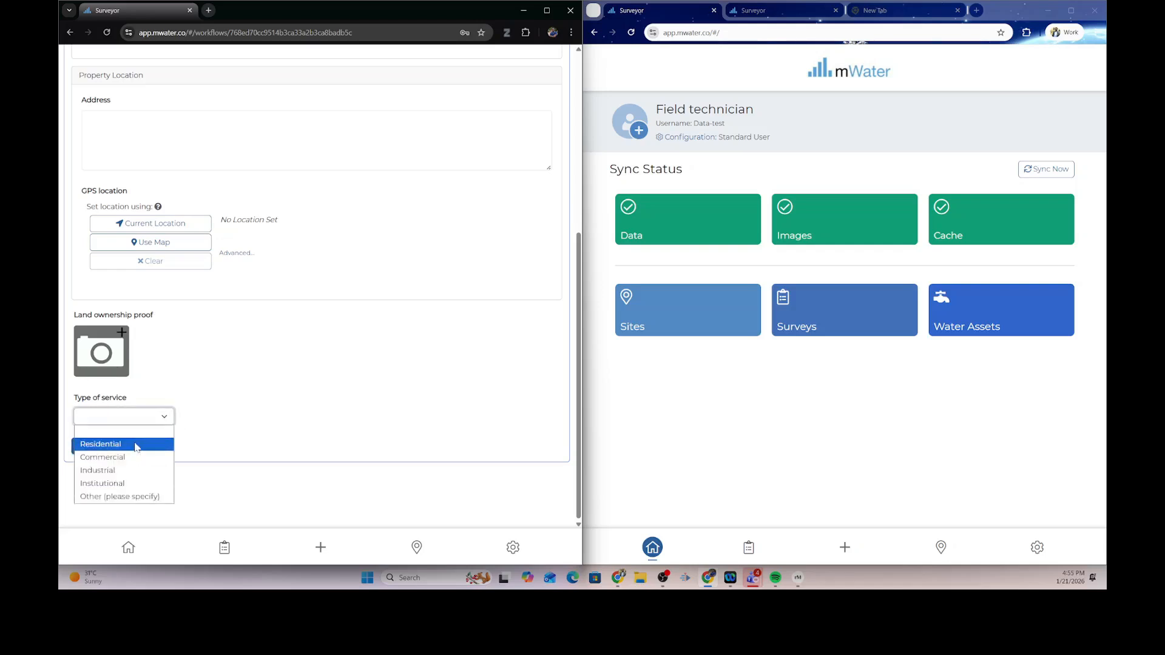
click(130, 445)
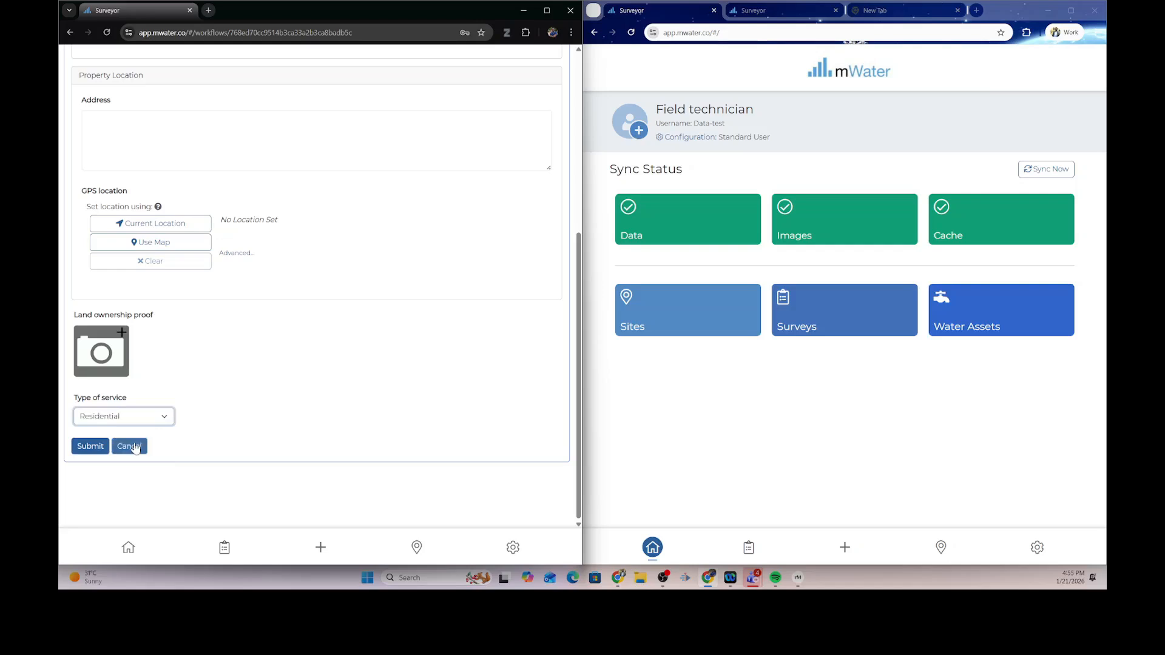
click(90, 448)
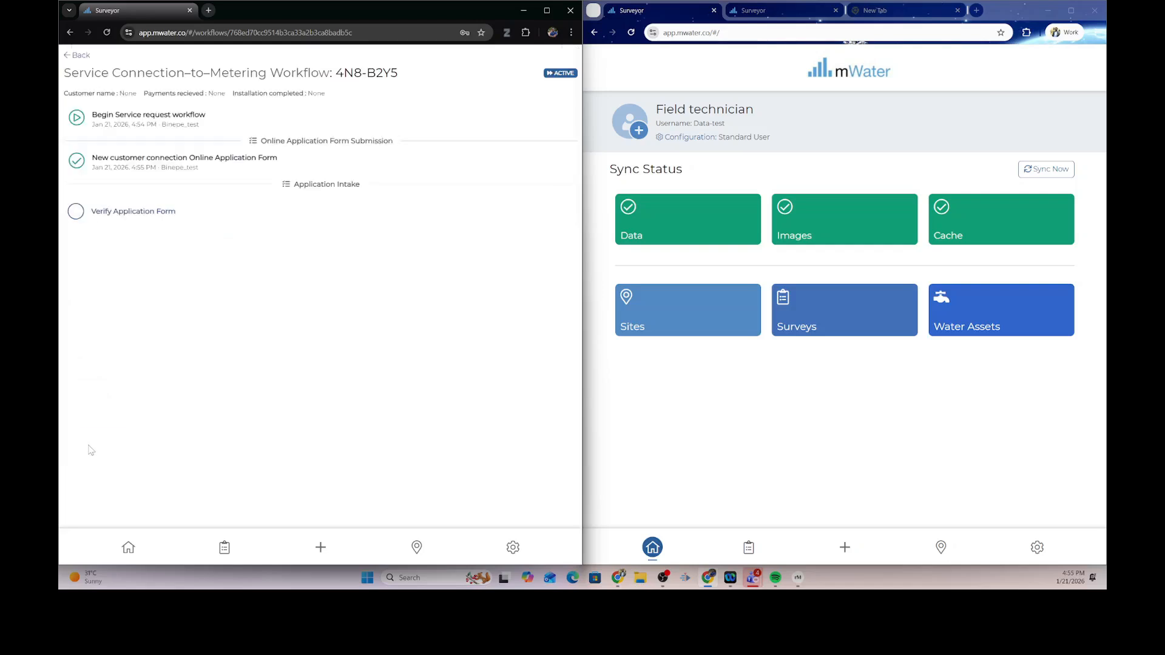
- Complete Verify Application Form with Yes for form complete, customer contact valid and location provided, and submit it
click(77, 212)
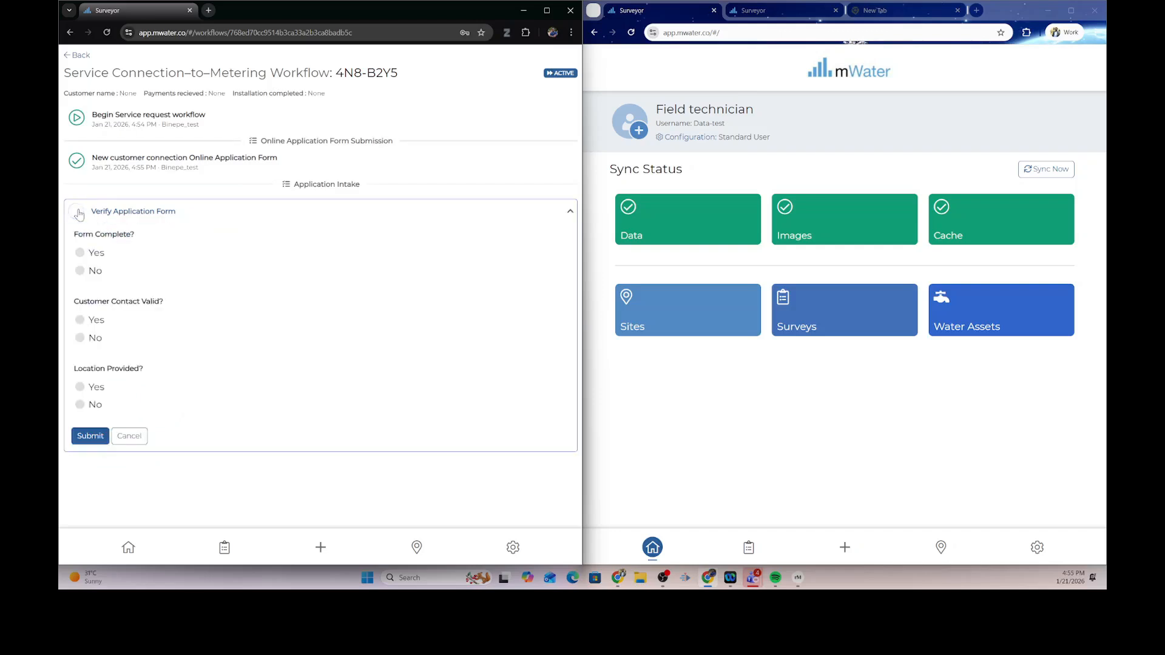
click(81, 253)
click(79, 388)
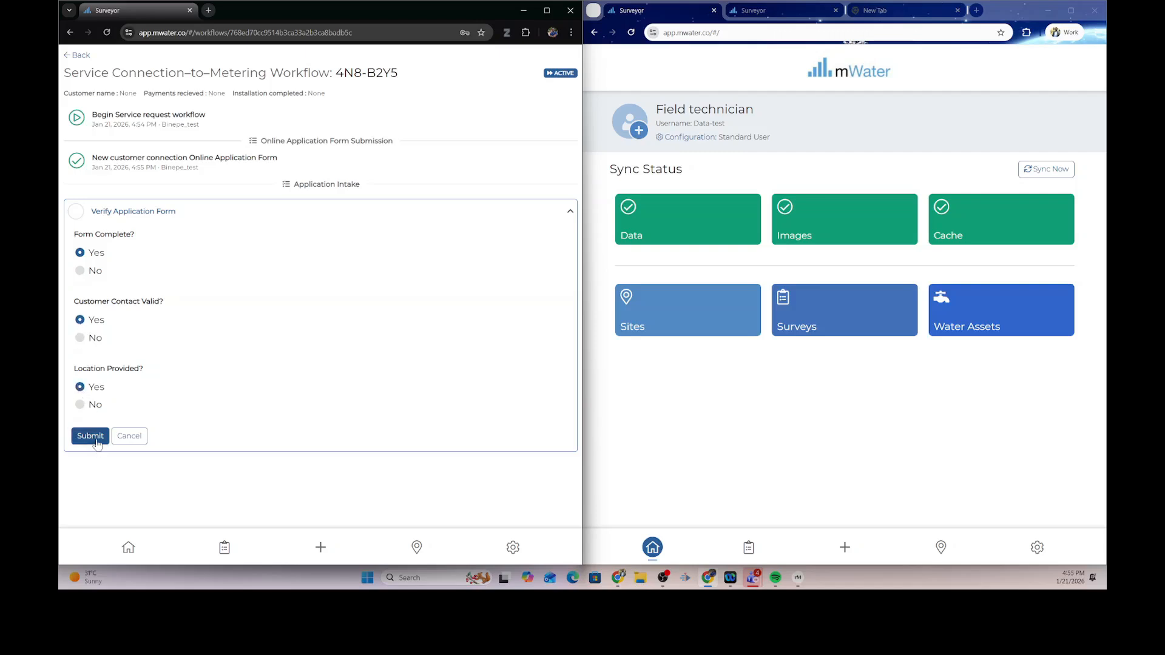
click(91, 436)
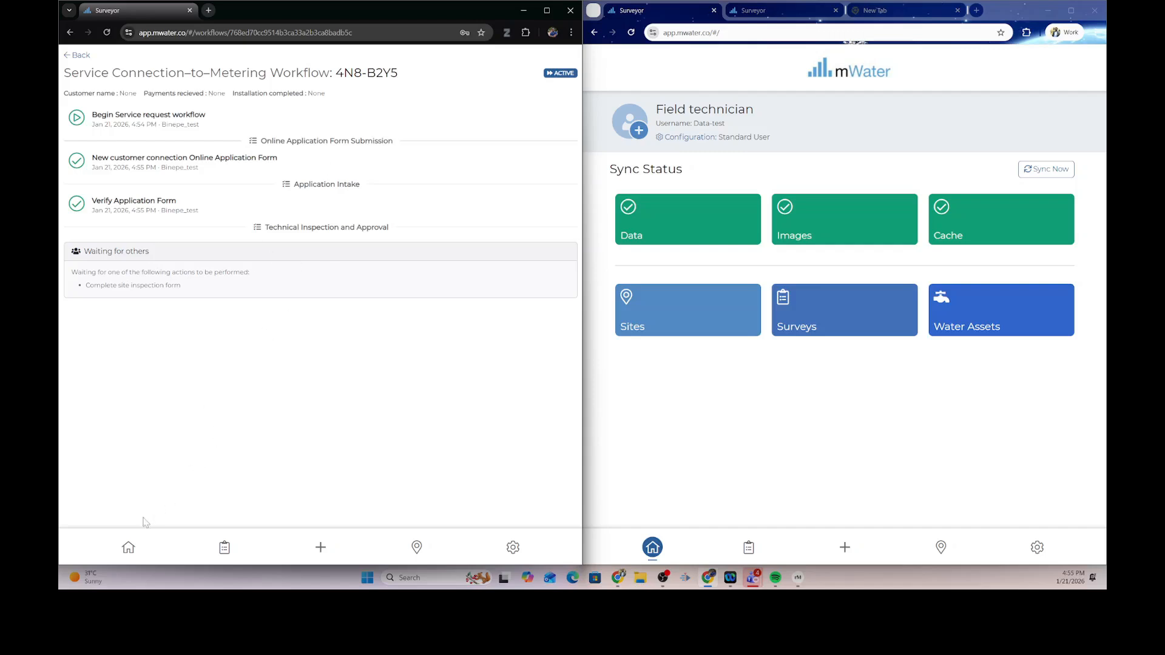
- Sync the Customer Support account and the Field technician account
click(127, 552)
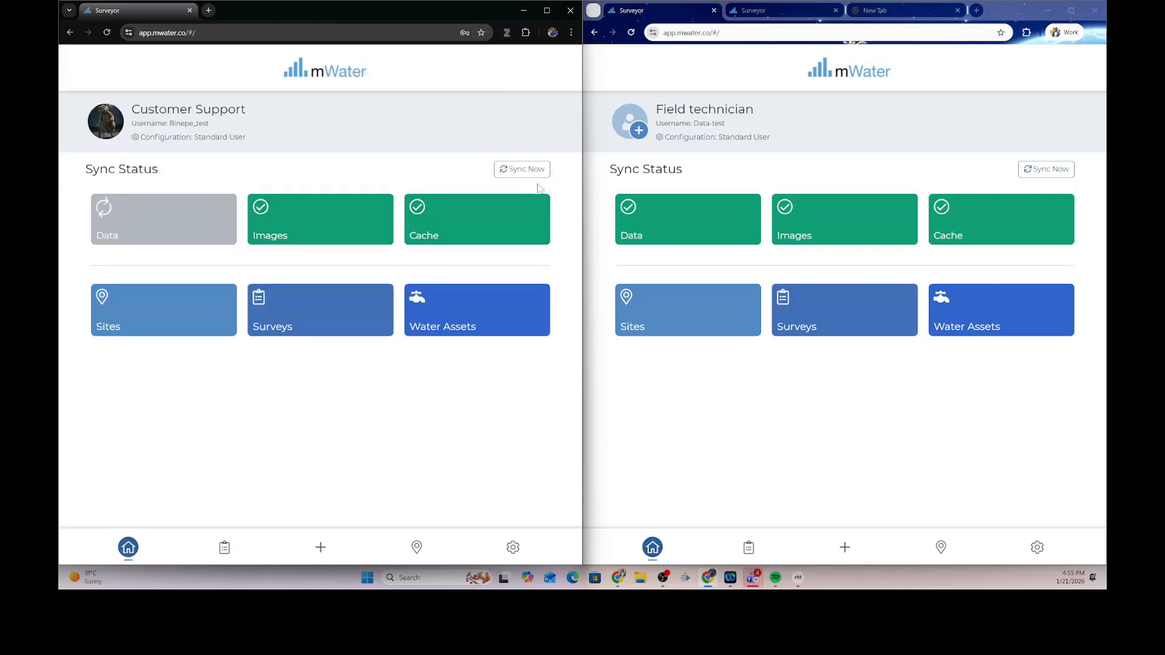
click(525, 170)
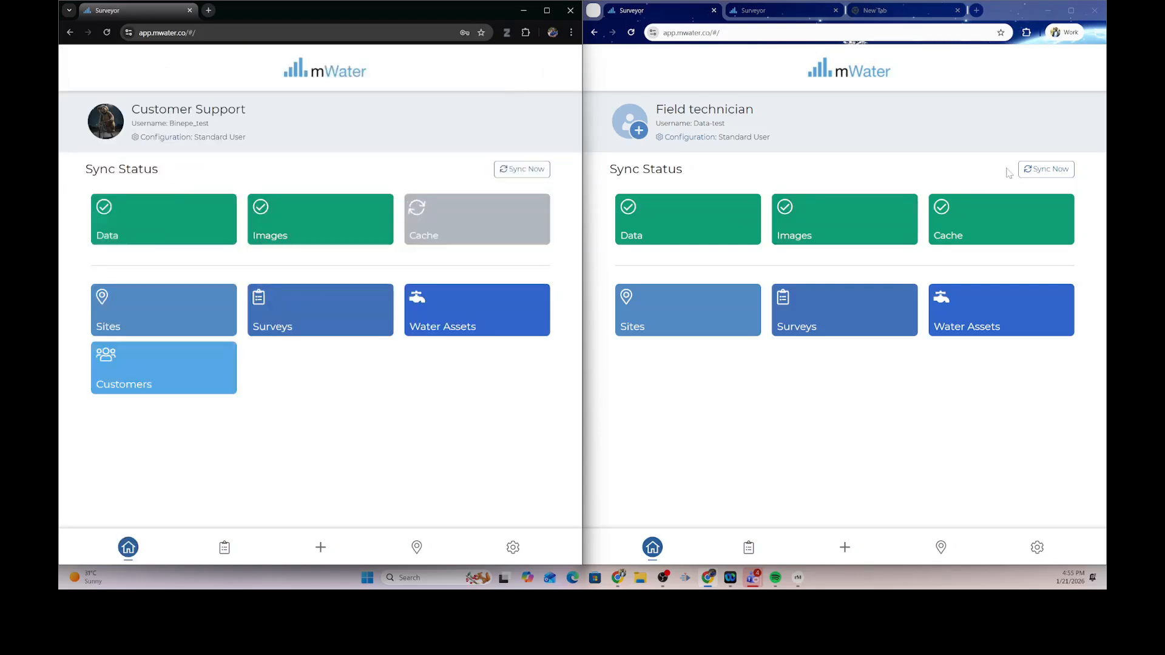
click(1051, 173)
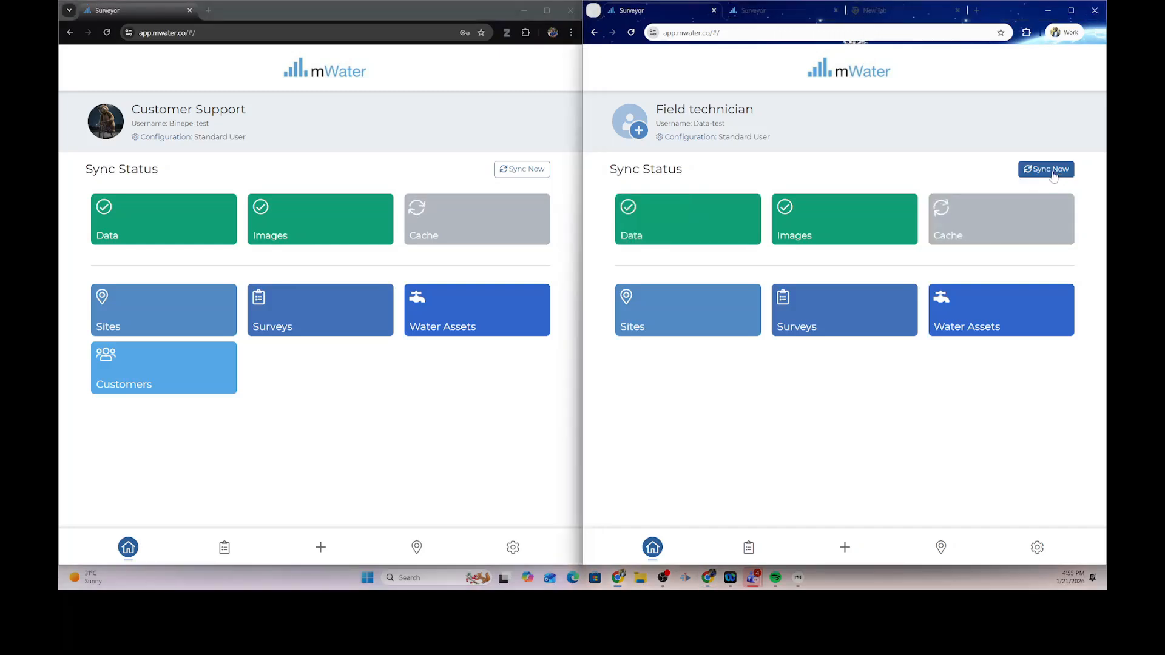
- Open the active Service Connection-to-Metering Workflow at Technical Inspection and Approval from the Field technician's actionable workflows
click(748, 548)
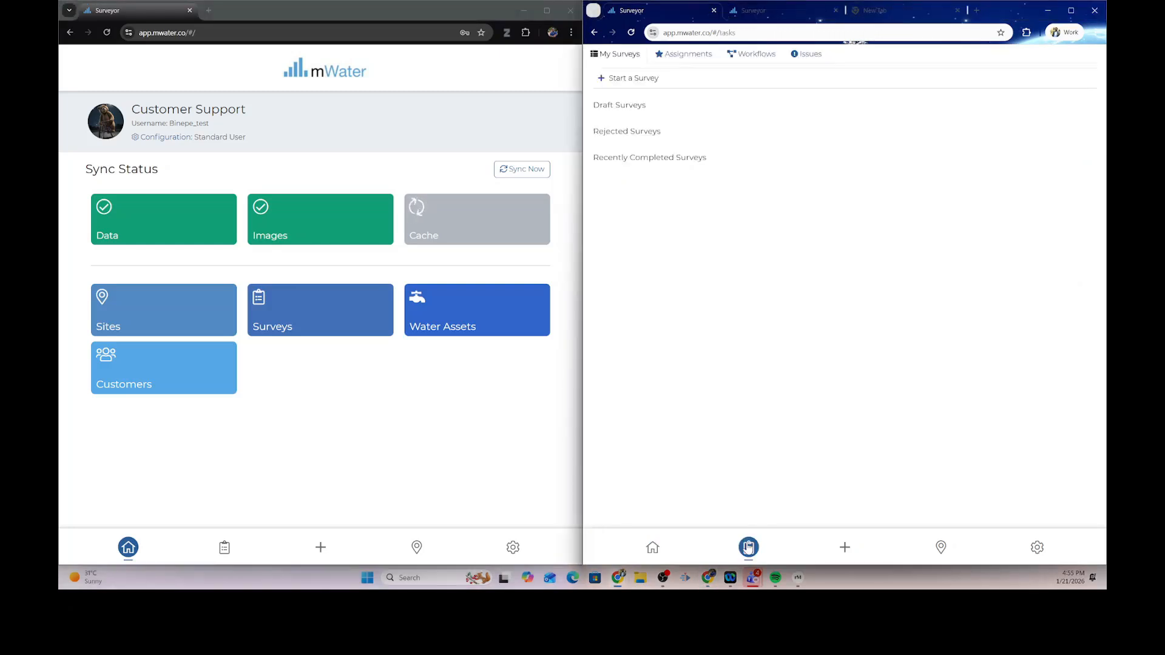
click(750, 56)
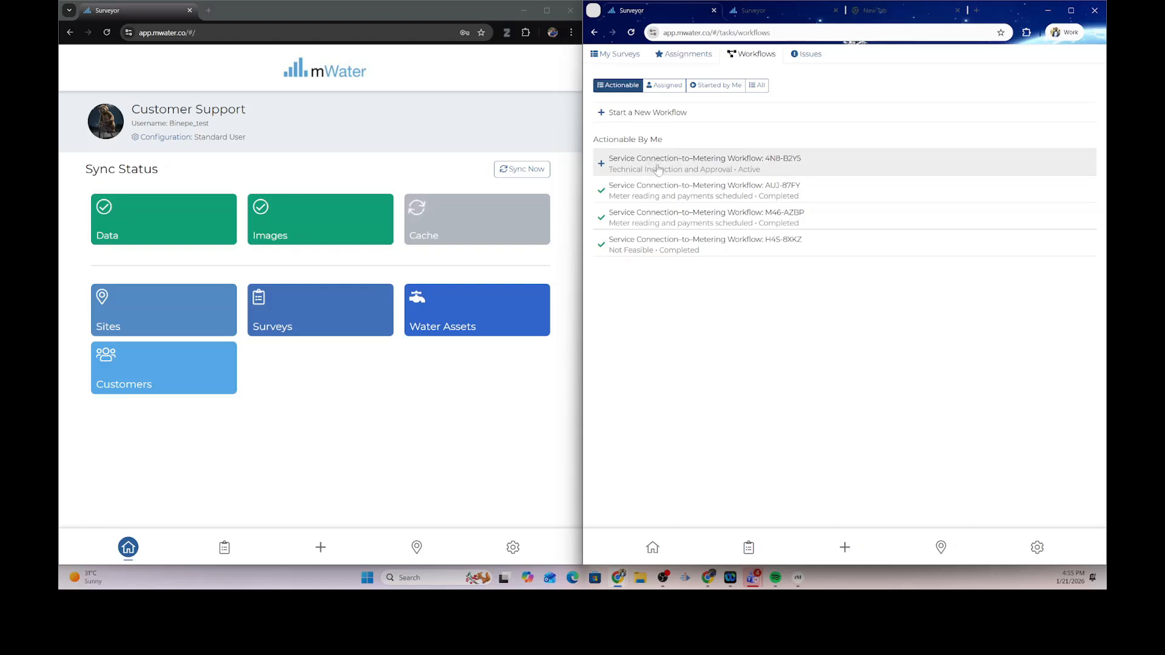
click(741, 173)
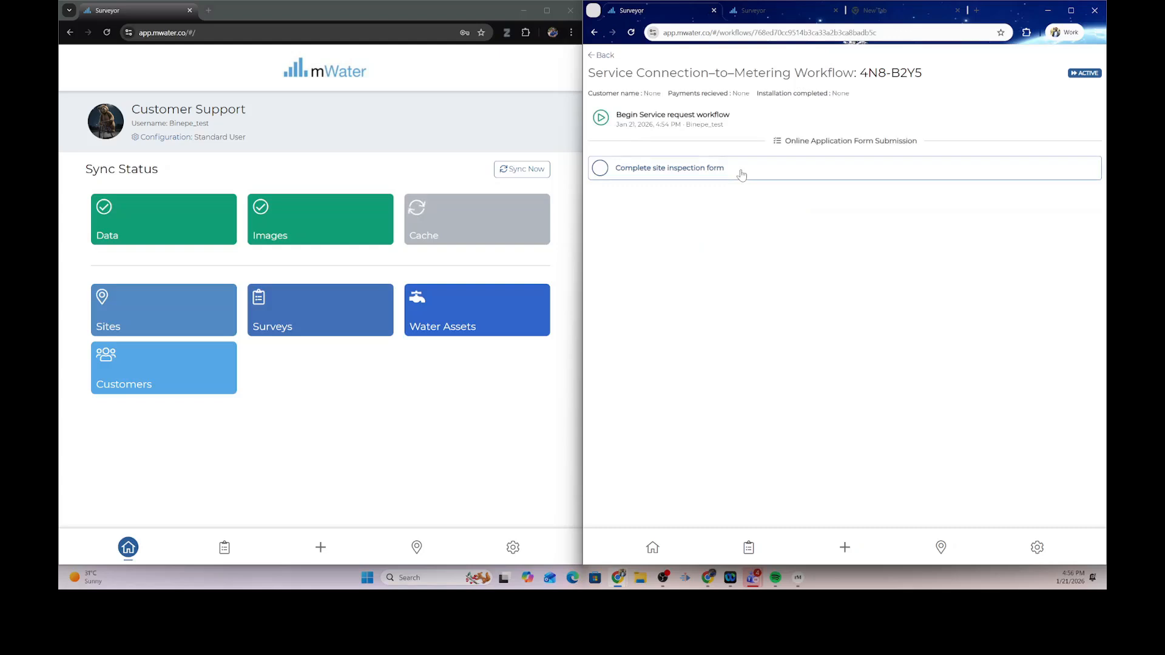
- Complete the site inspection form with a 30 m distance to the nearest pipeline, overall feasibility Yes and estimated cost 2000, and submit it
click(600, 172)
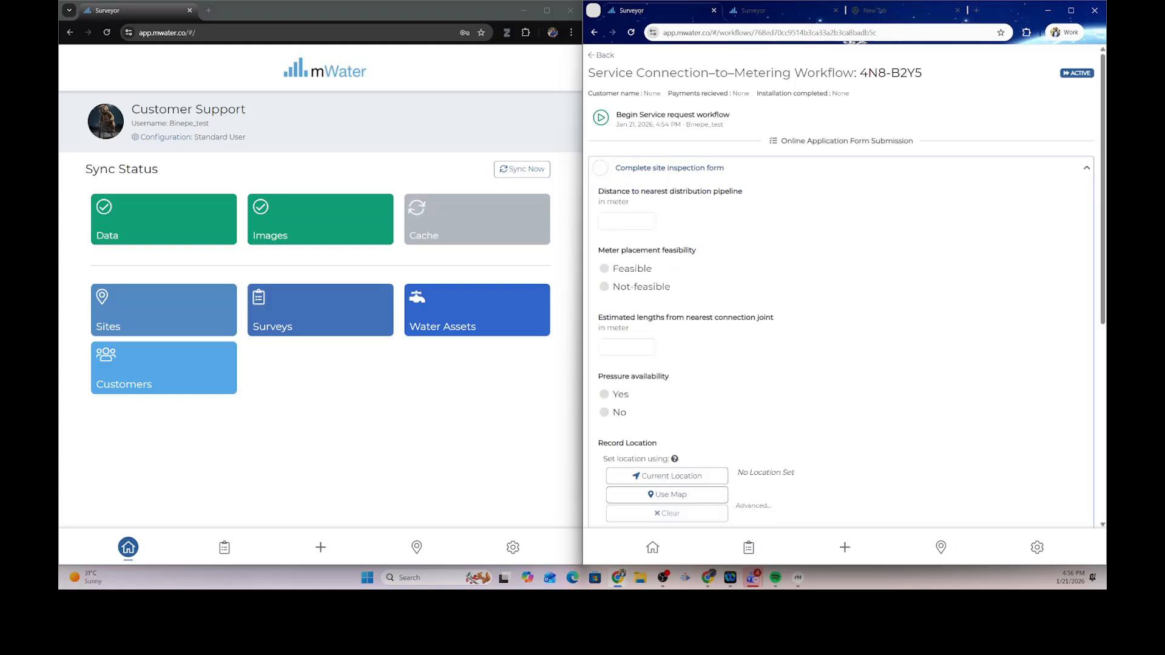
click(626, 222)
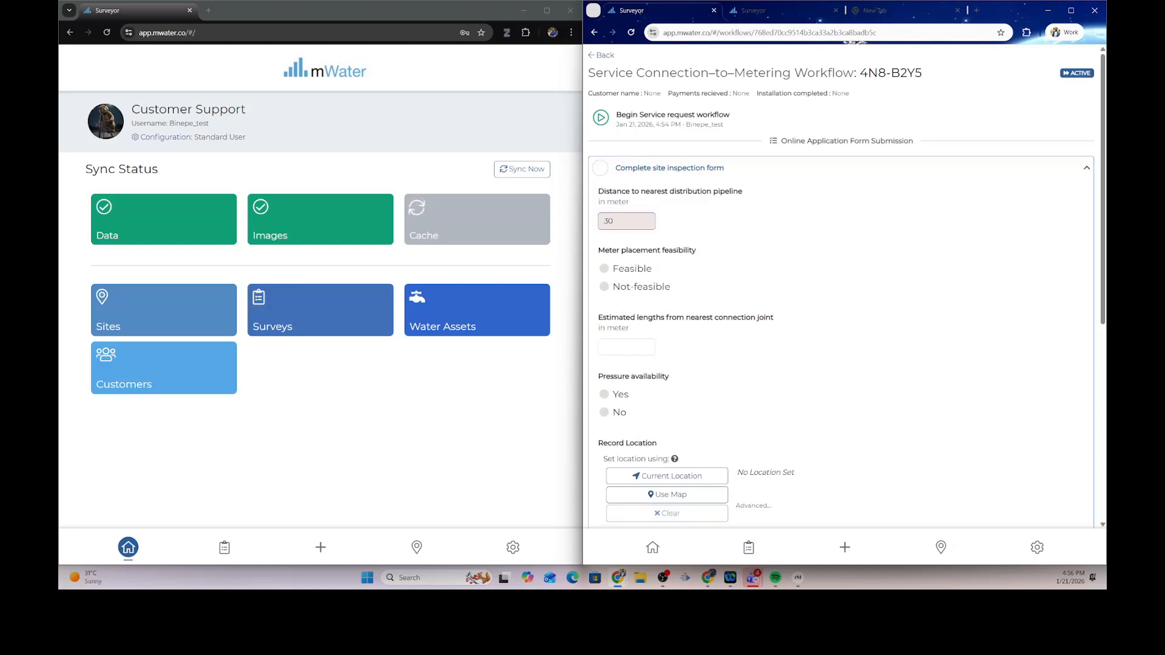
click(626, 221)
scroll(705, 299, down, 5)
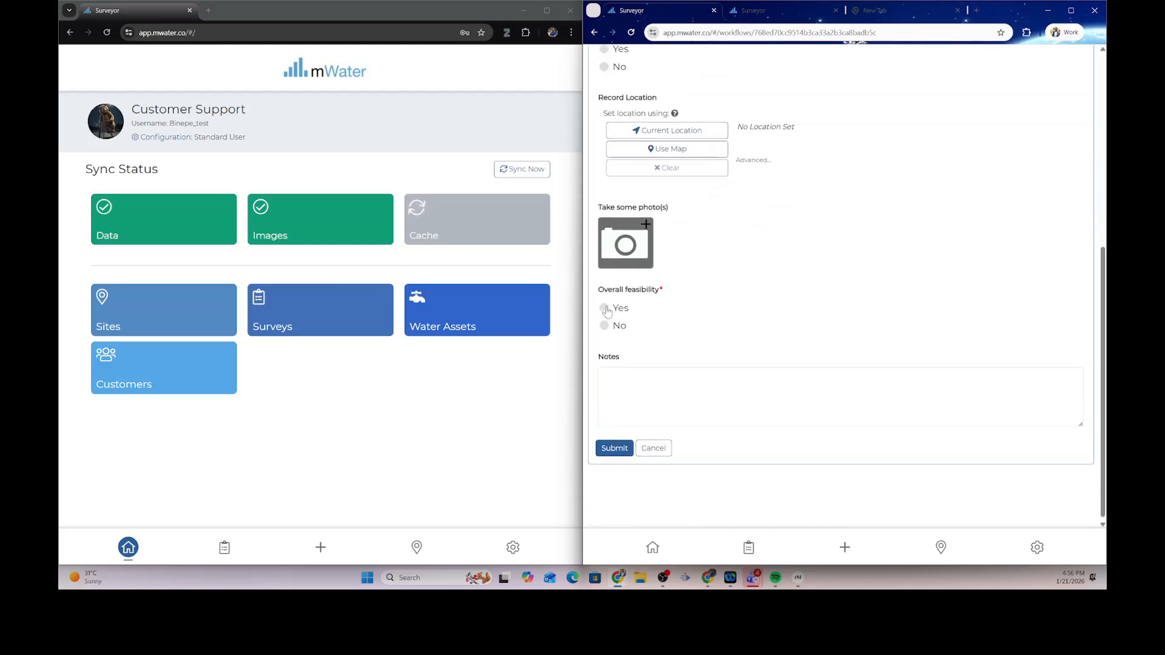
click(605, 309)
scroll(706, 331, down, 1)
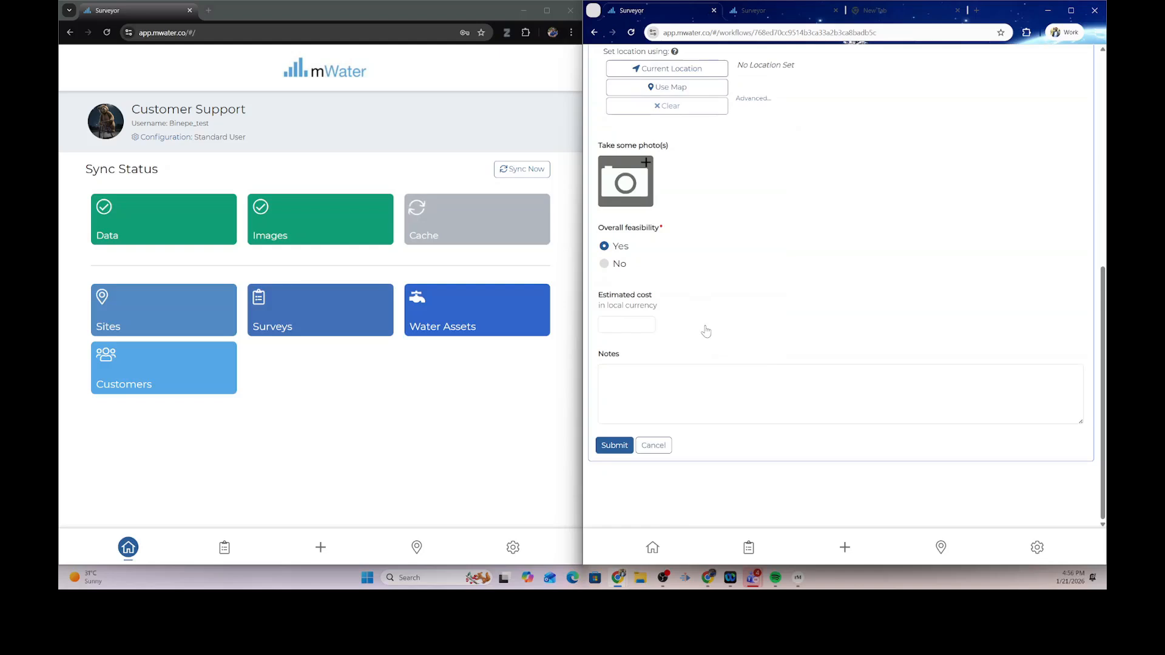
click(627, 325)
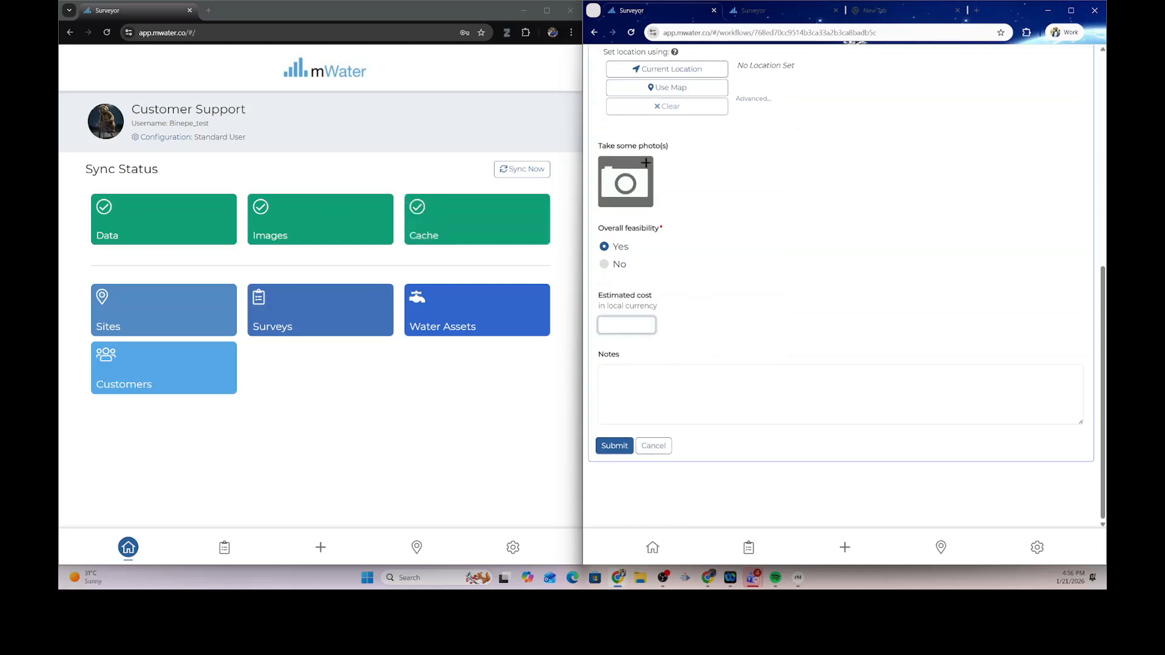
text(2000)
click(615, 447)
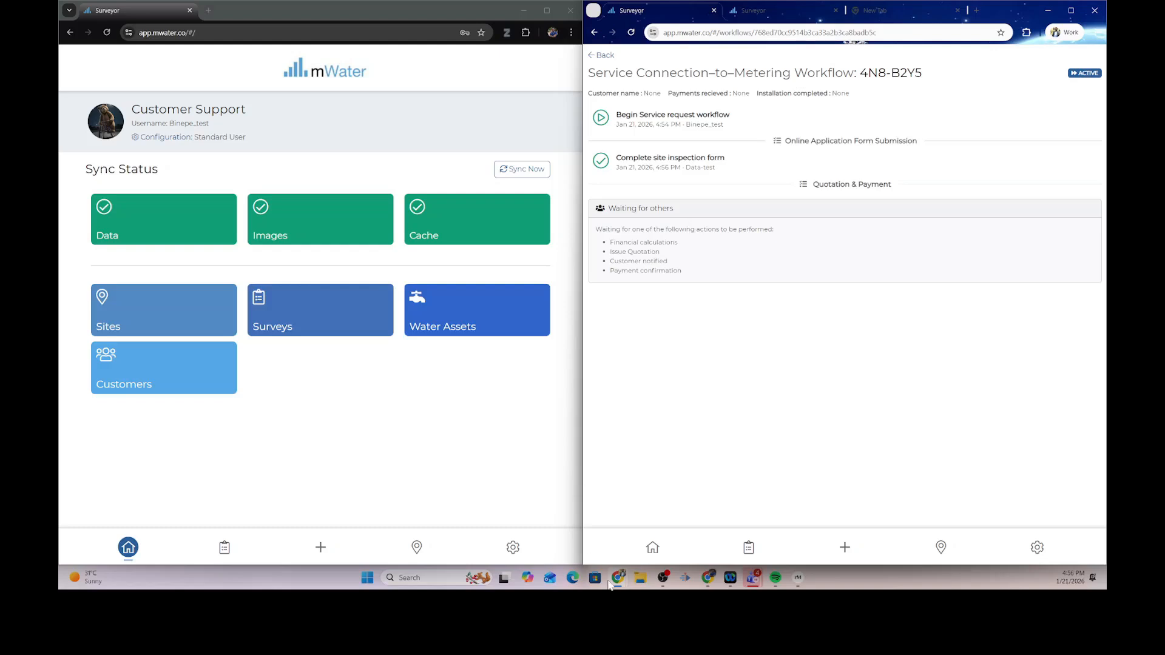
- Switch to the mWater Portal to review the Service connection request deployment's role assignments, and return to the side-by-side Surveyor windows
mouse_move(616, 584)
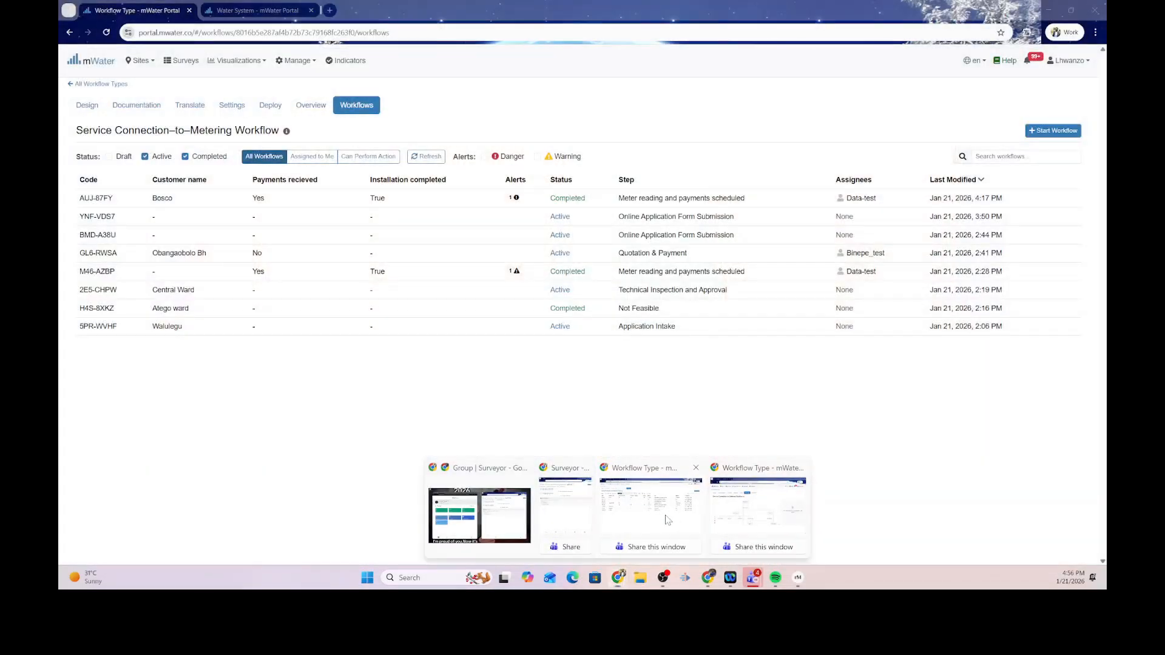
click(729, 516)
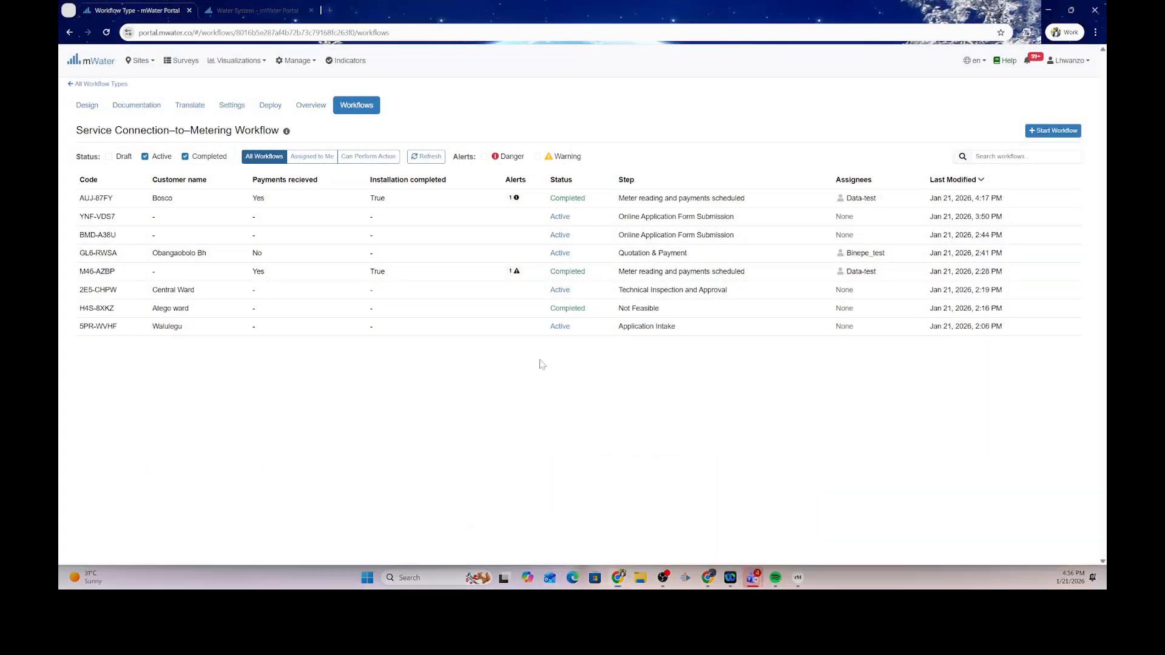
click(270, 105)
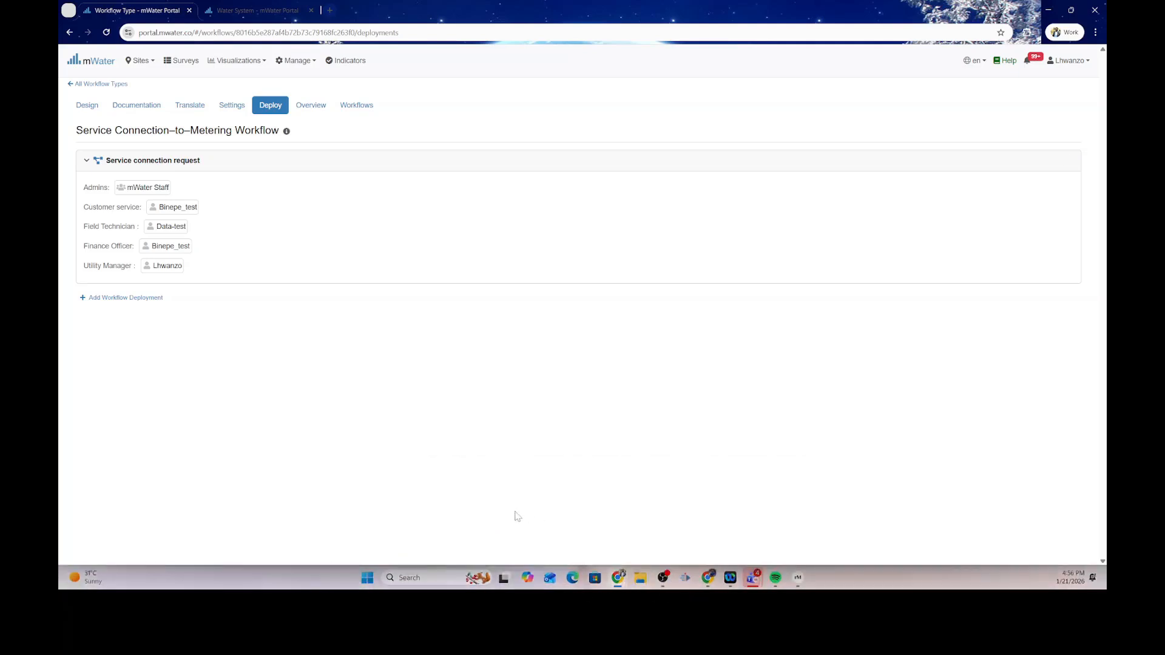
click(616, 587)
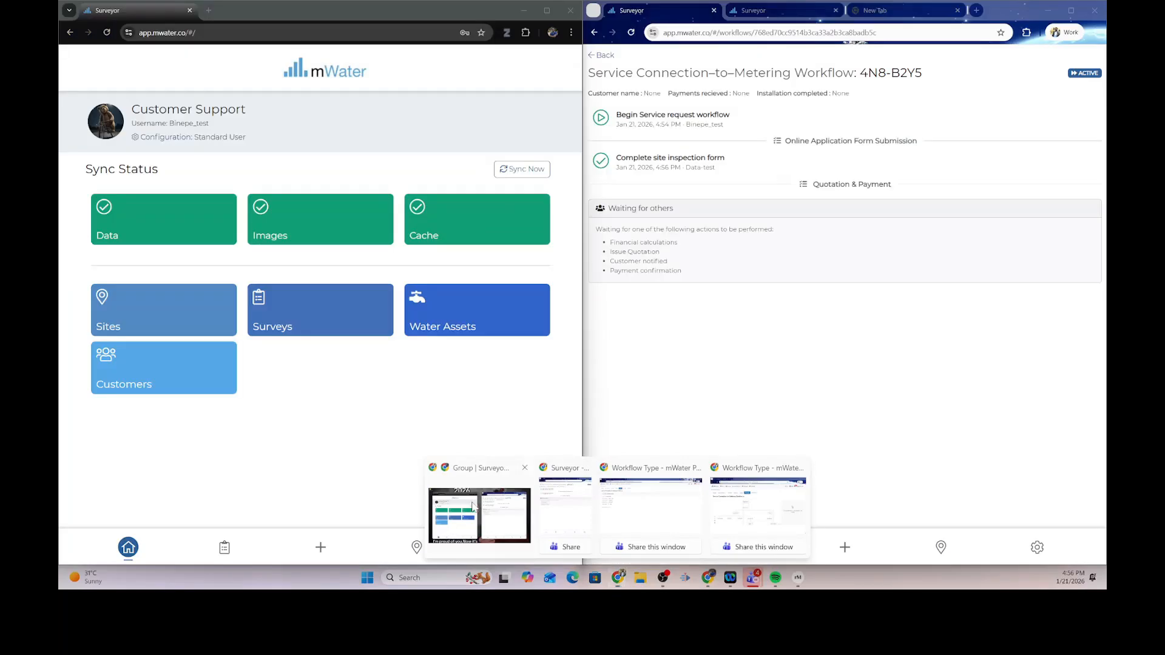
click(472, 508)
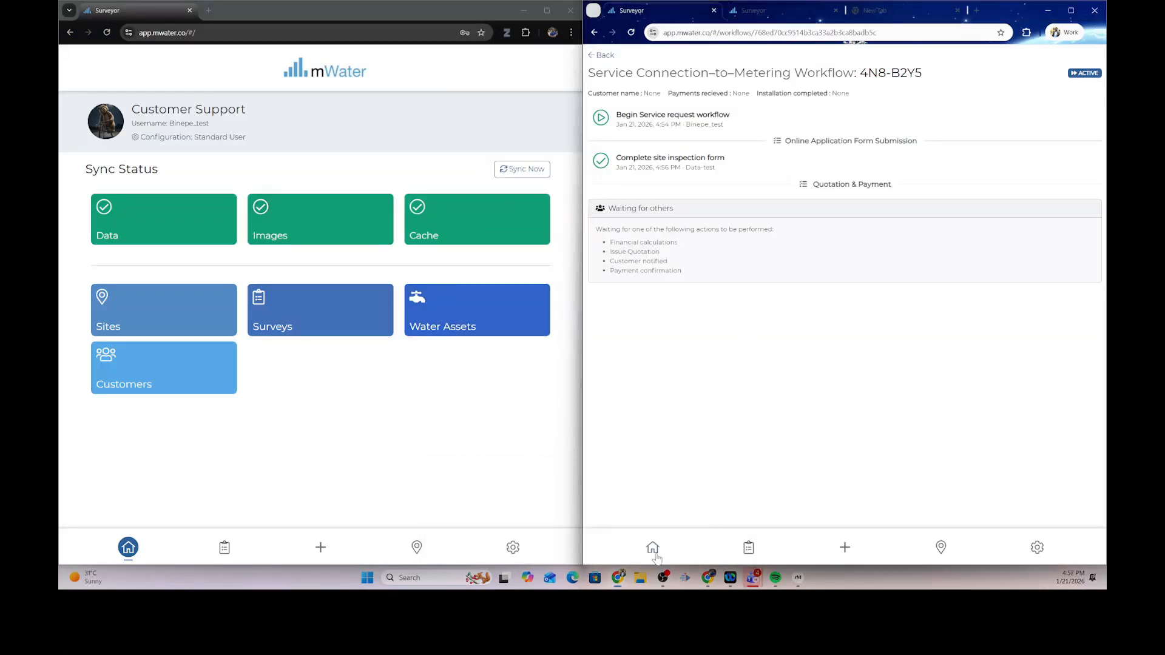
- Return to the Field technician's home page and sync that account, followed by the Customer Support account
click(653, 549)
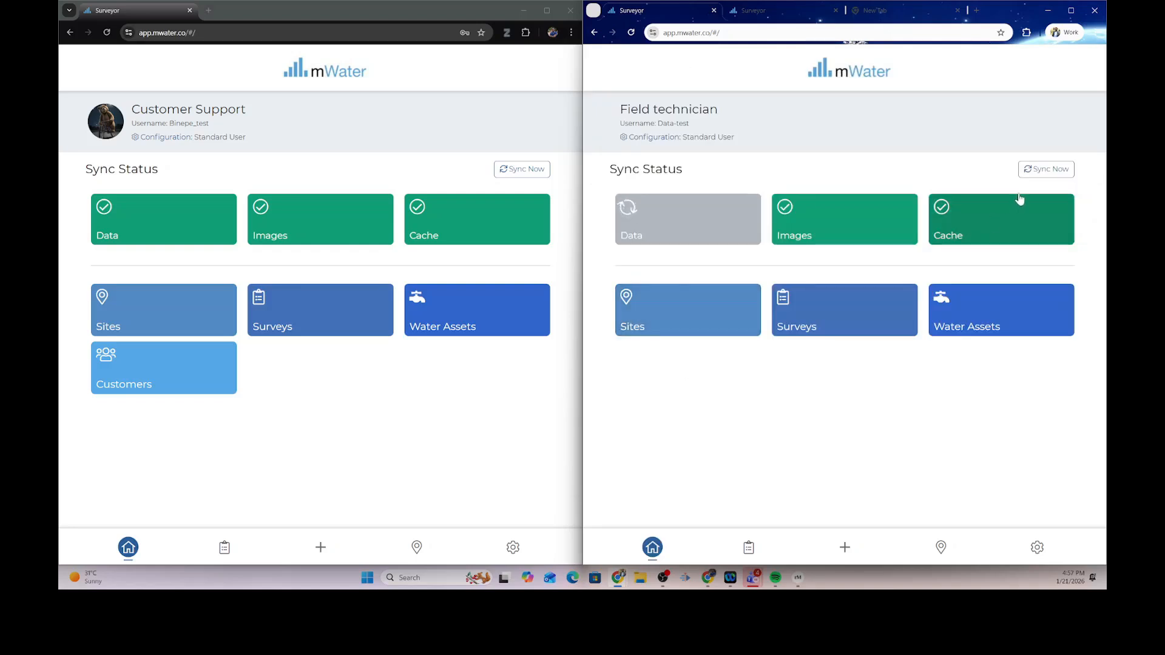
click(1030, 176)
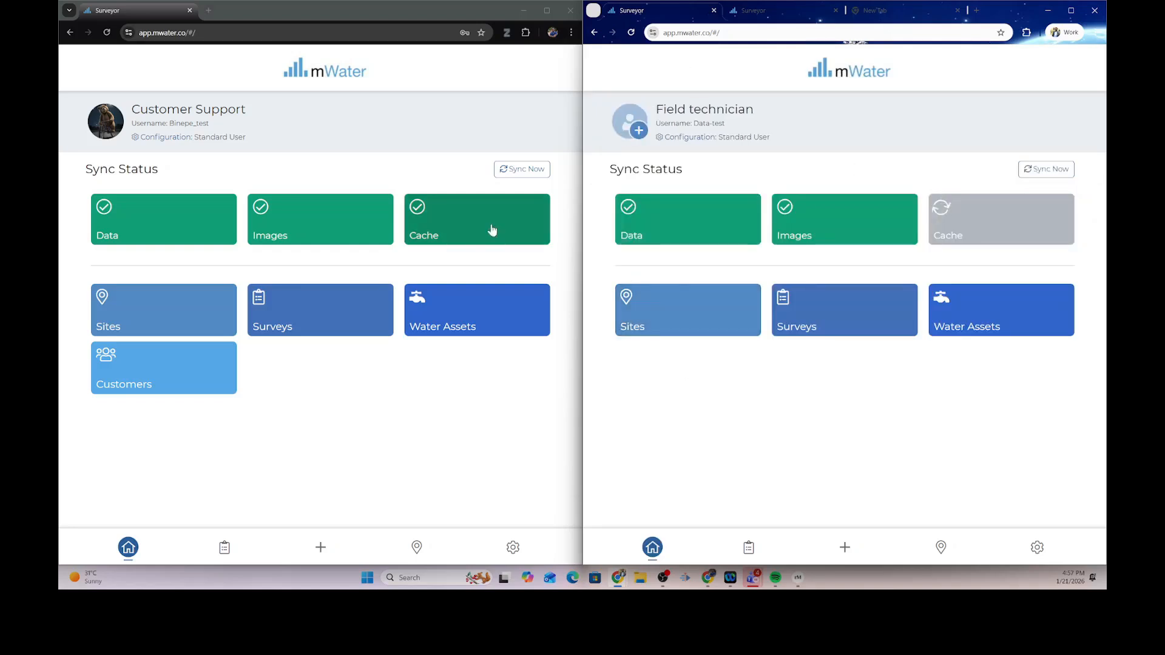
click(528, 173)
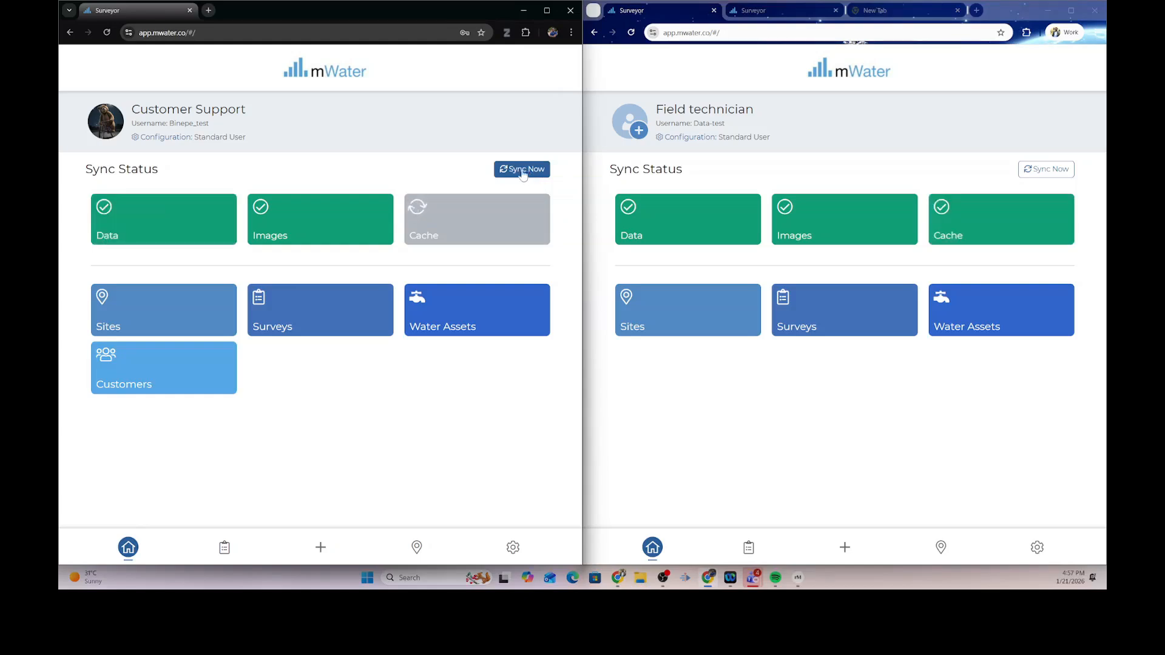
- Open Service Connection-to-Metering Workflow 4N8-B2Y5 at Quotation & Payment from Customer Support's full list of actionable workflows
click(222, 550)
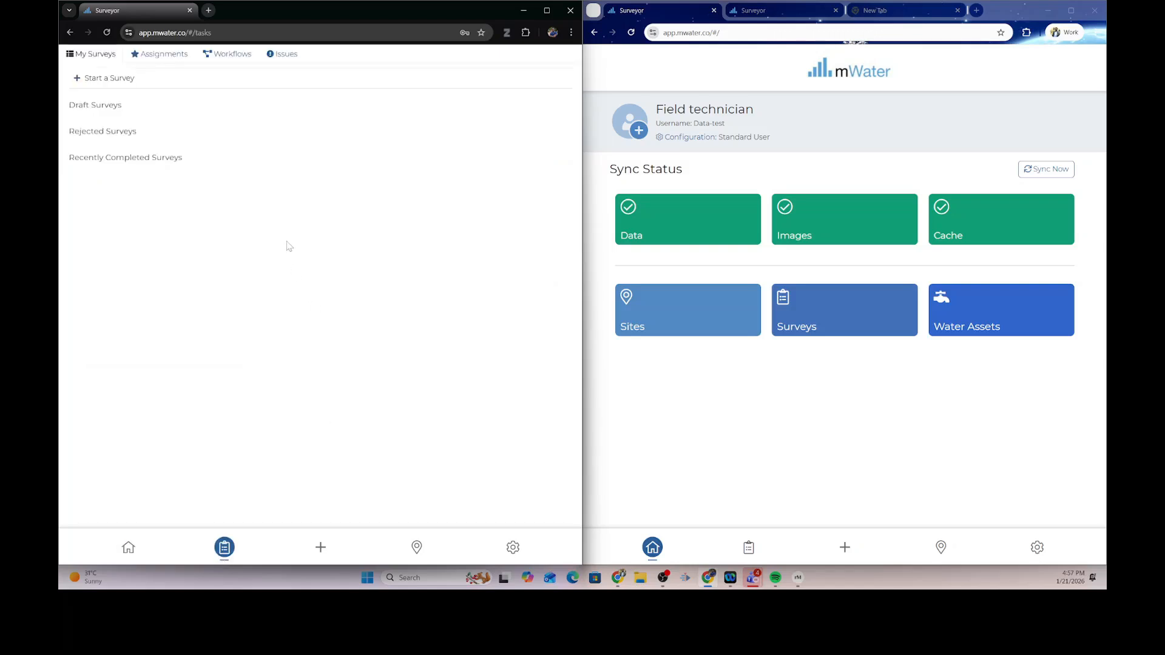
click(245, 56)
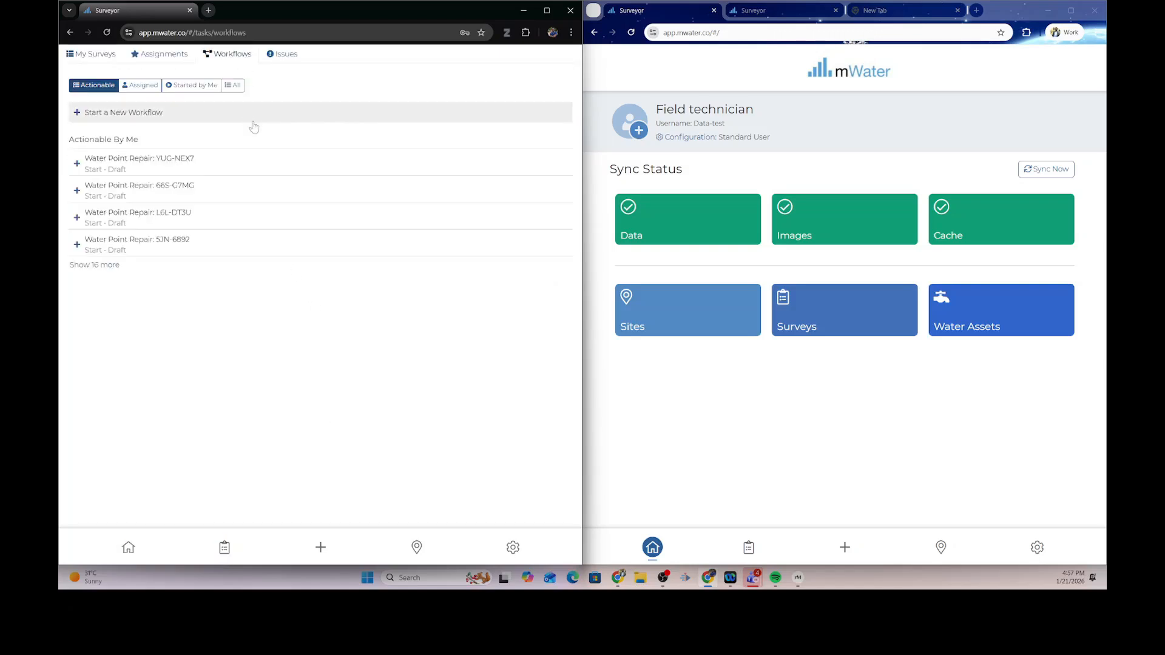
click(96, 266)
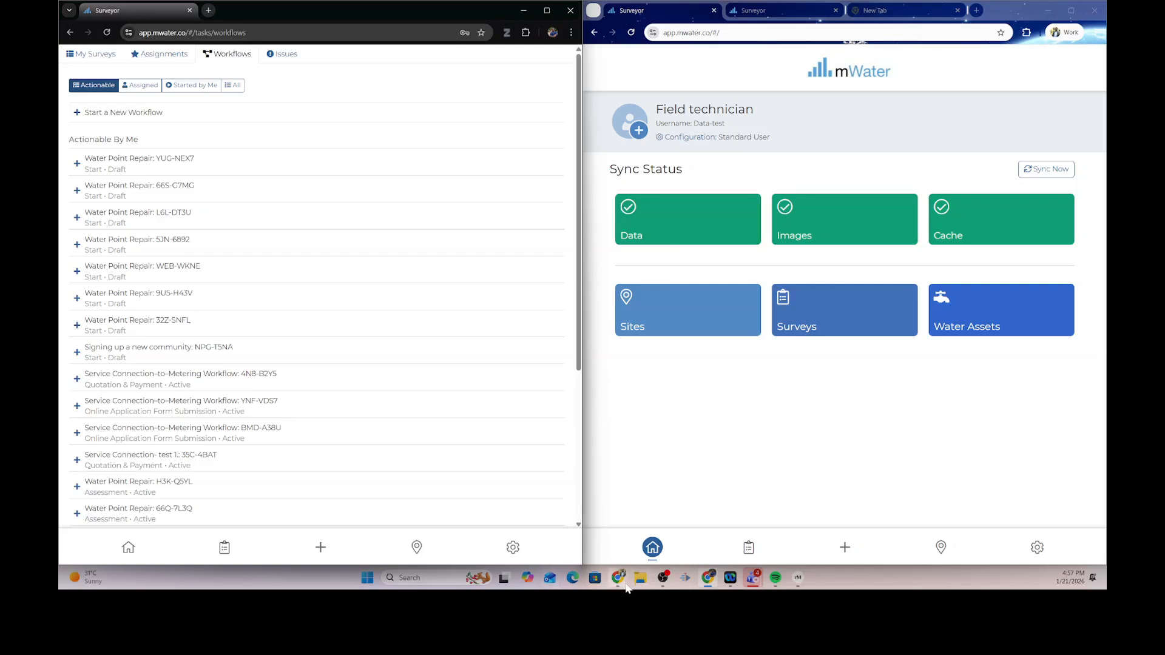
mouse_move(625, 590)
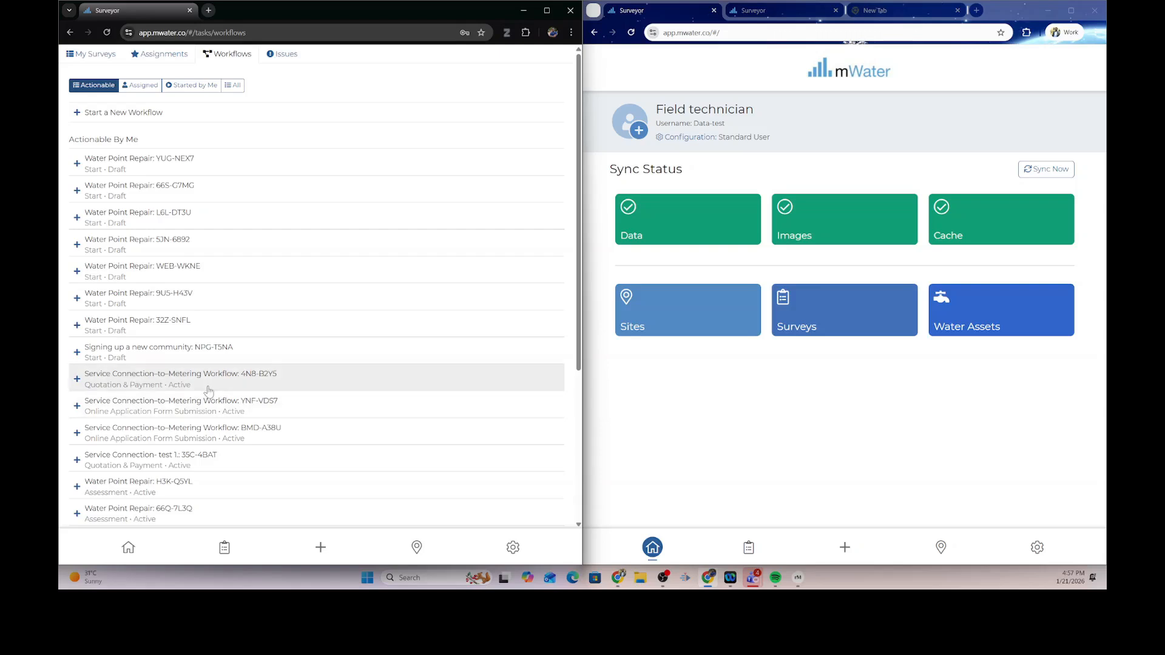
click(152, 383)
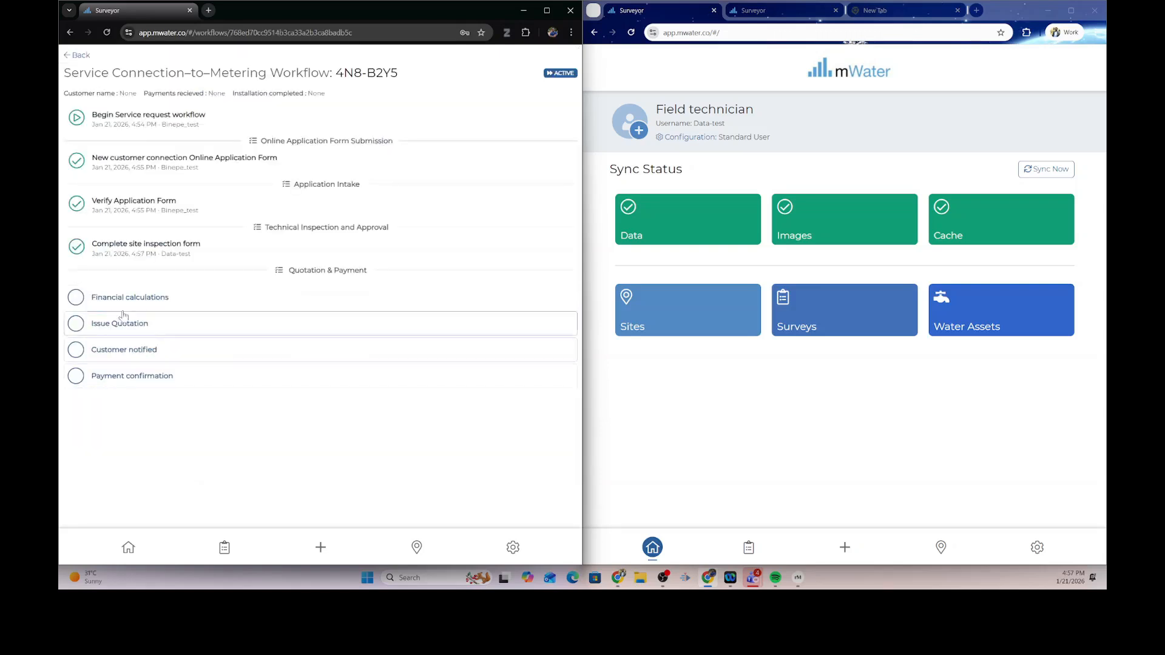
- Open Financial calculations and set the currency of the connection, material/installation and deposit/security fees to UGX
click(82, 299)
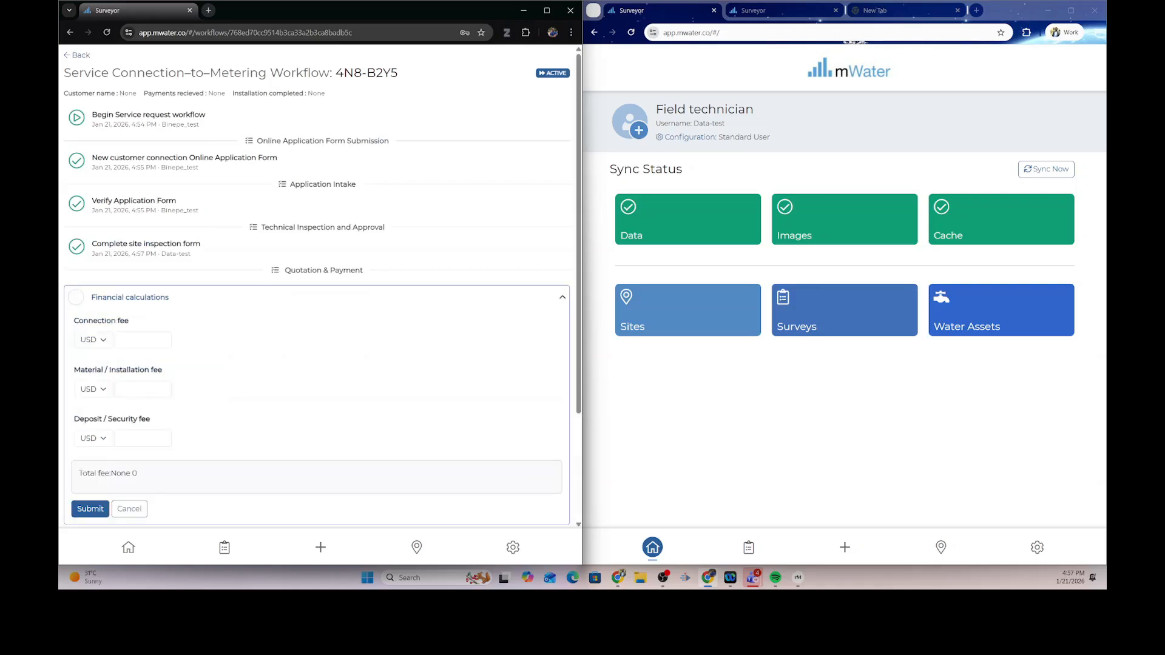
click(107, 344)
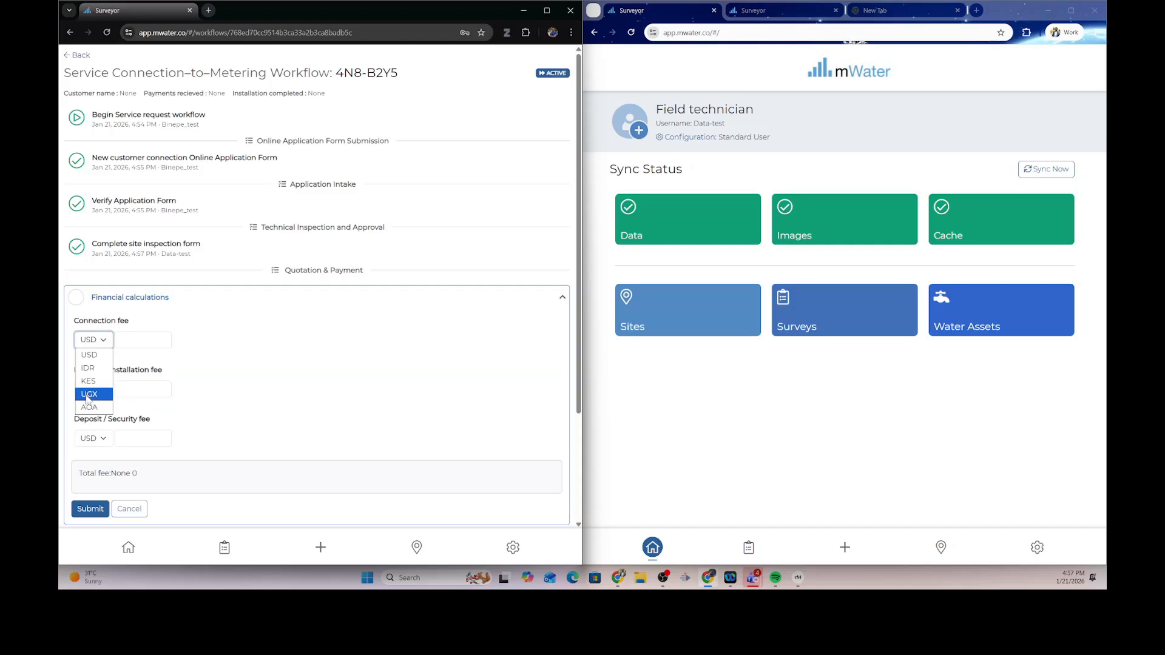
click(89, 395)
click(102, 391)
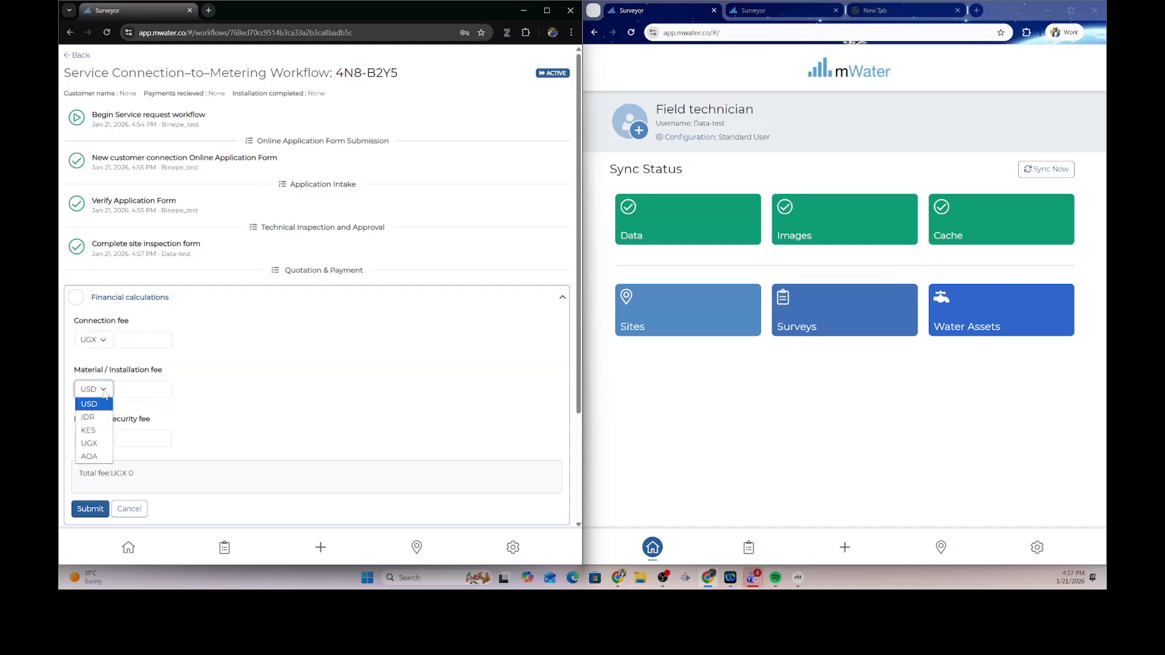
click(88, 445)
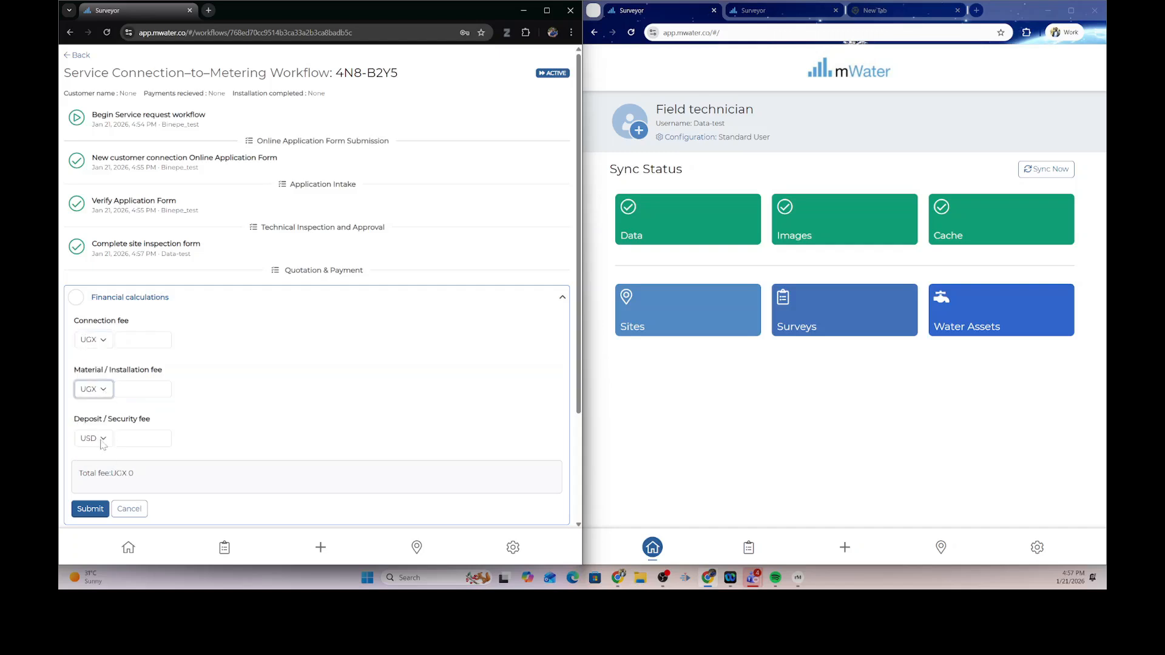
click(102, 442)
click(89, 493)
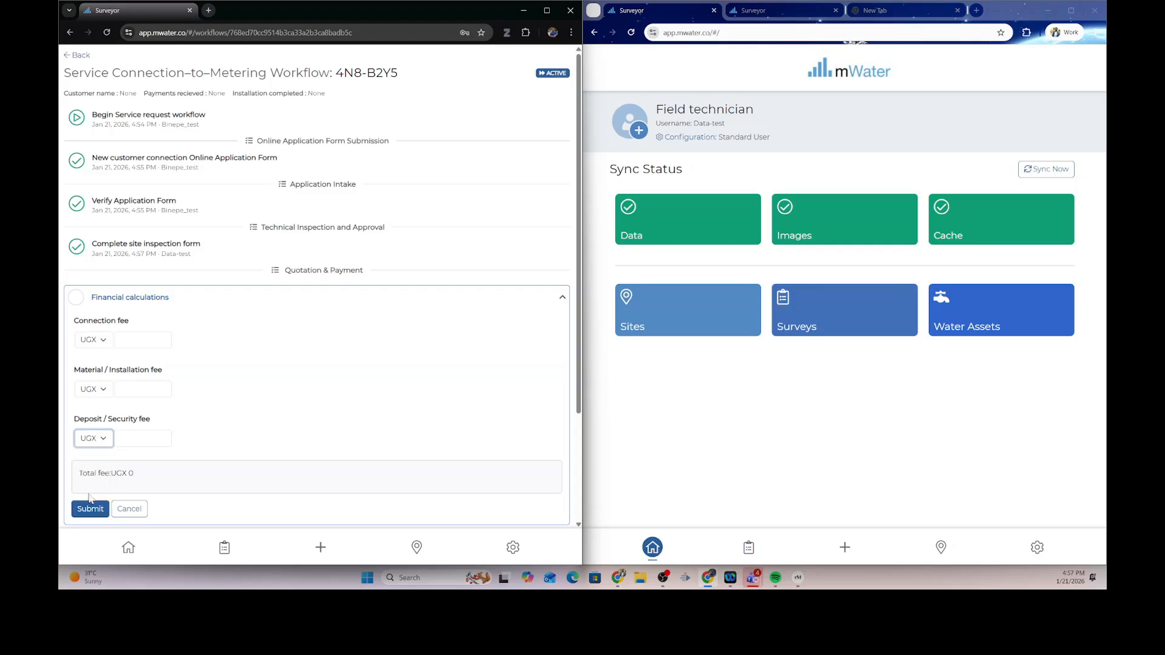
- Enter a connection fee of 20000, material/installation fee of 200000 and deposit/security fee of 100000, and submit the financial calculations
click(146, 339)
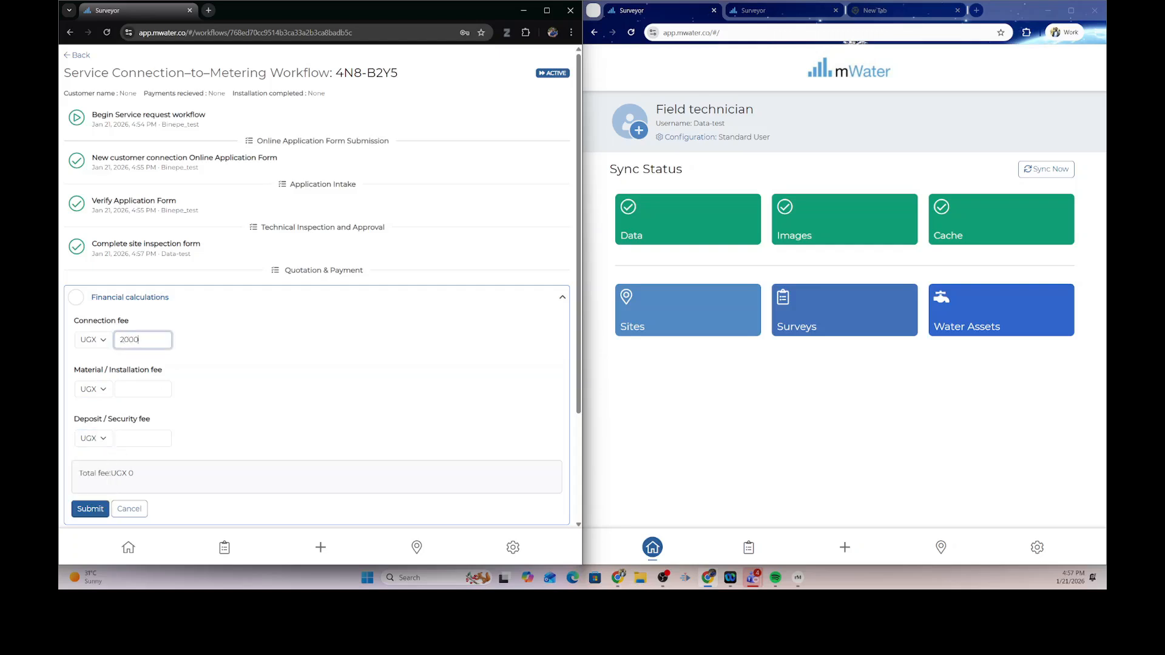
click(143, 389)
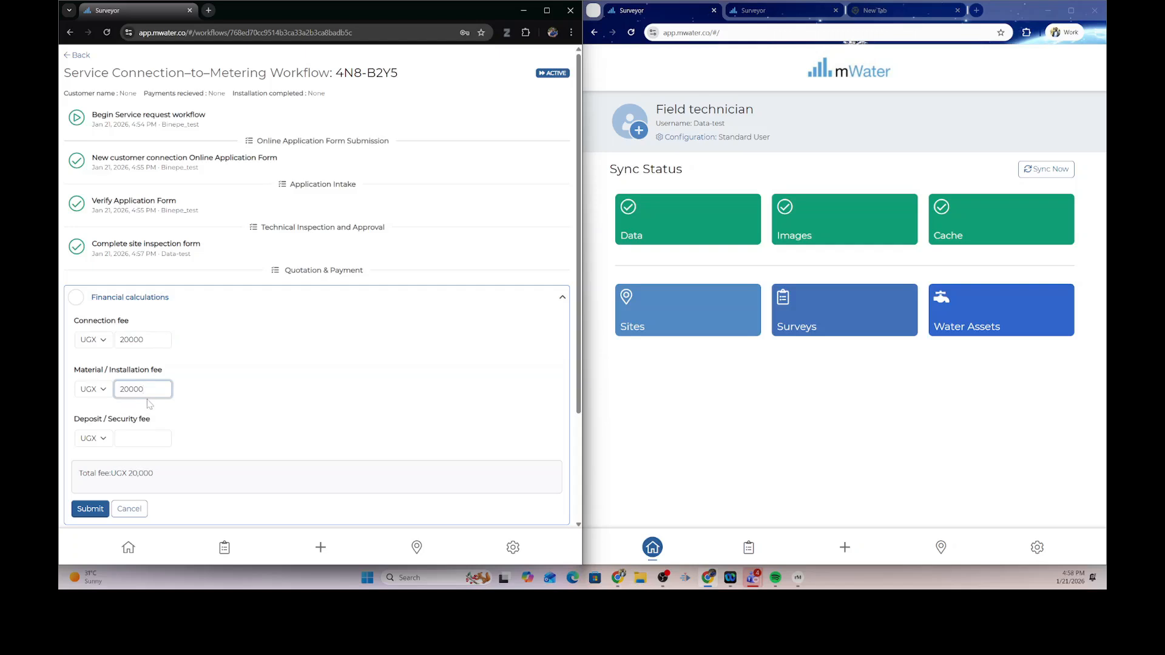
click(143, 439)
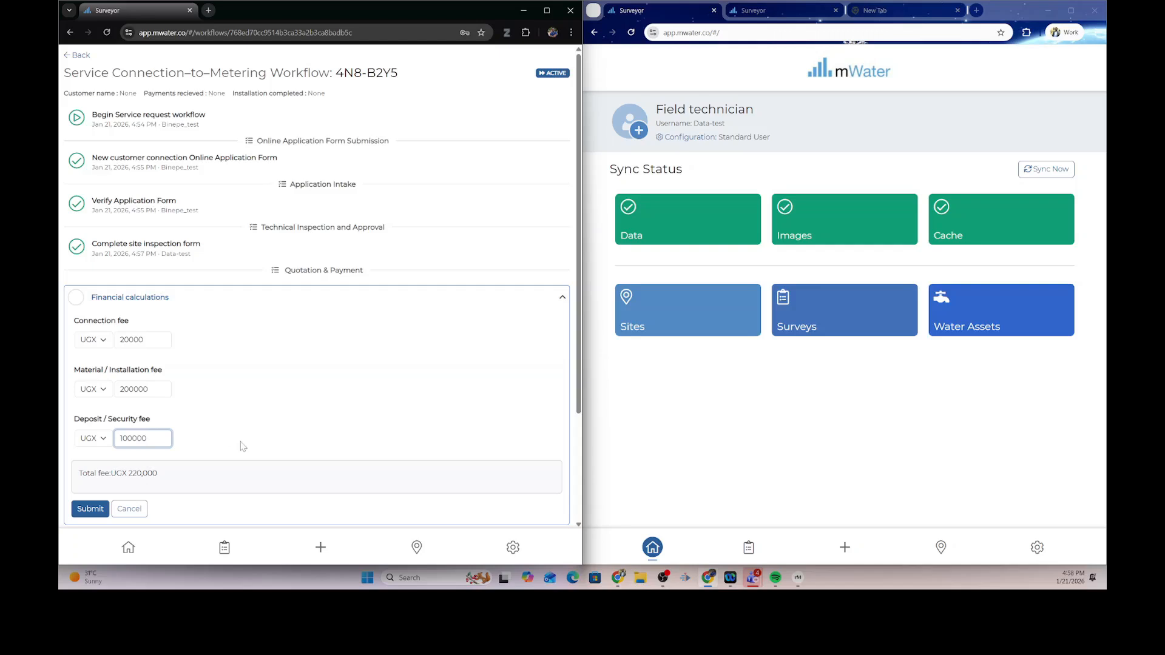
scroll(241, 446, down, 2)
click(91, 410)
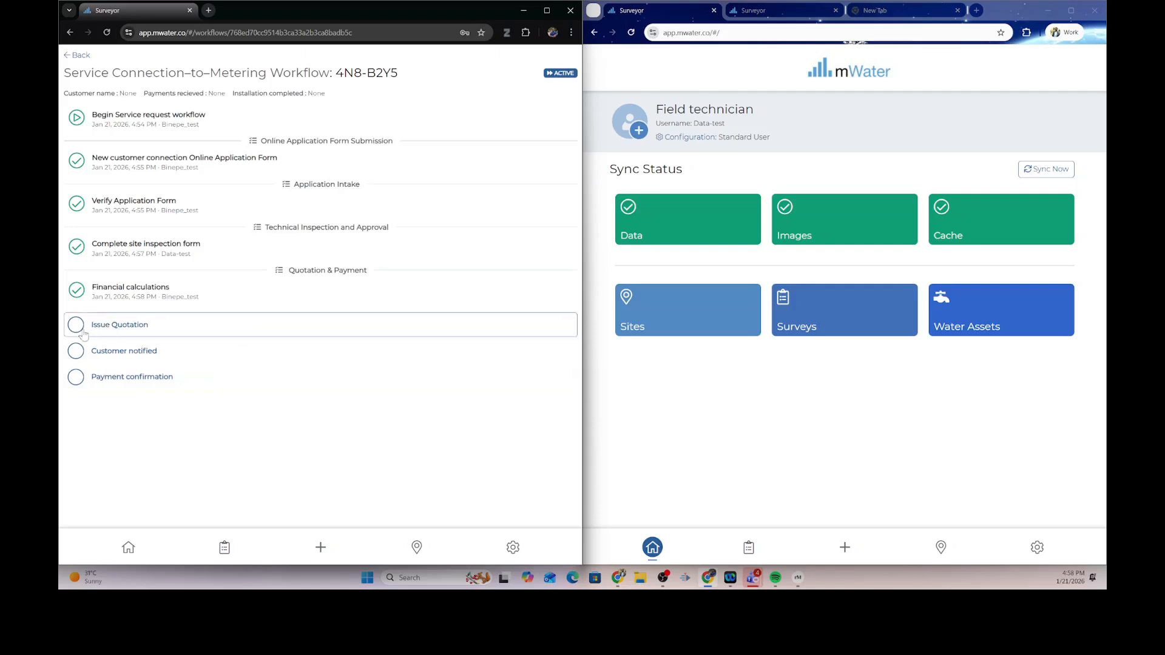
- Complete Issue Quotation with Quotation Issued set to Yes and an issue date of 2026-01-20, and submit it
click(103, 325)
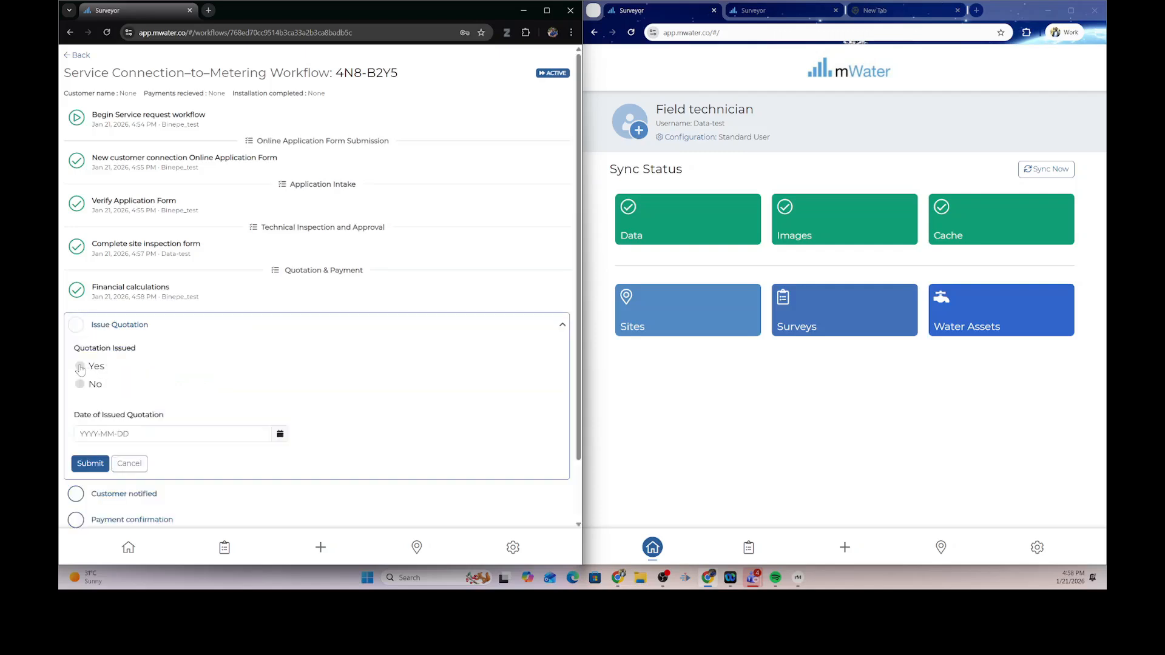
click(79, 366)
click(159, 434)
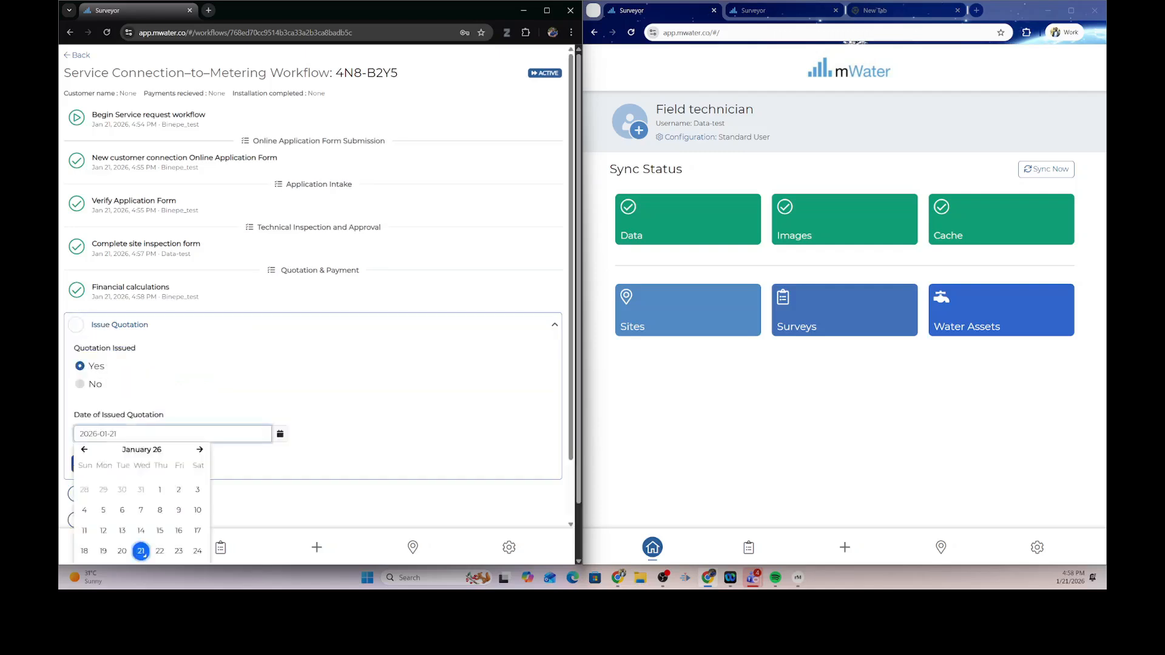
click(121, 551)
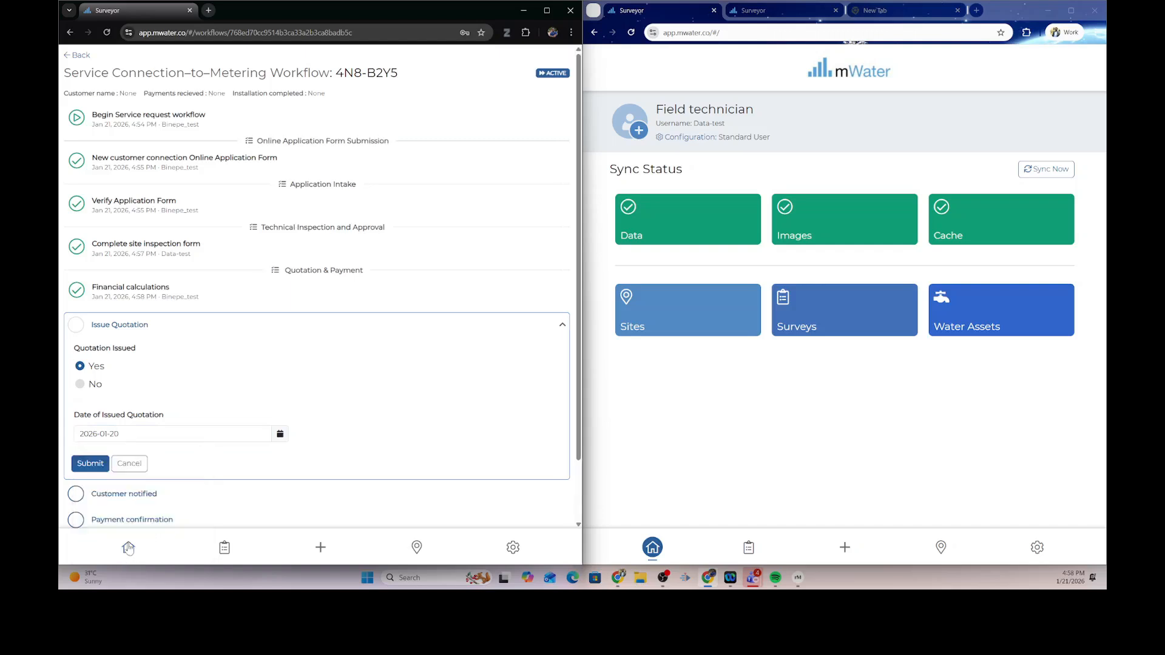
click(89, 464)
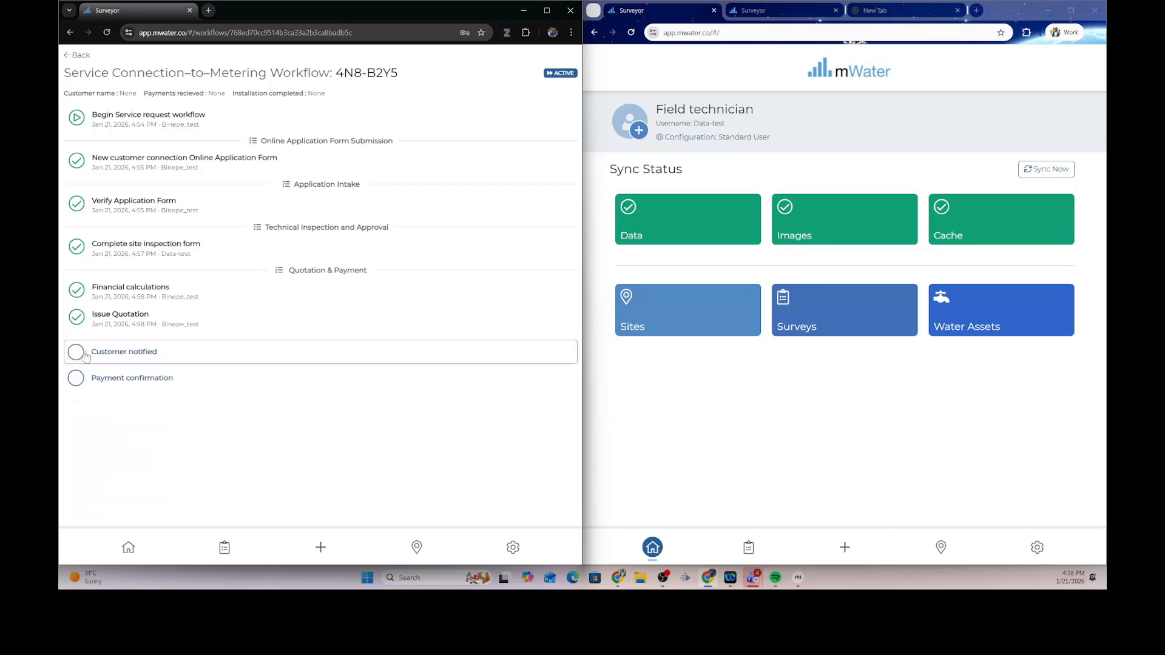
- Assign the Customer notified action in the Quotation & Payment stage to the Data-test user
click(121, 354)
click(110, 395)
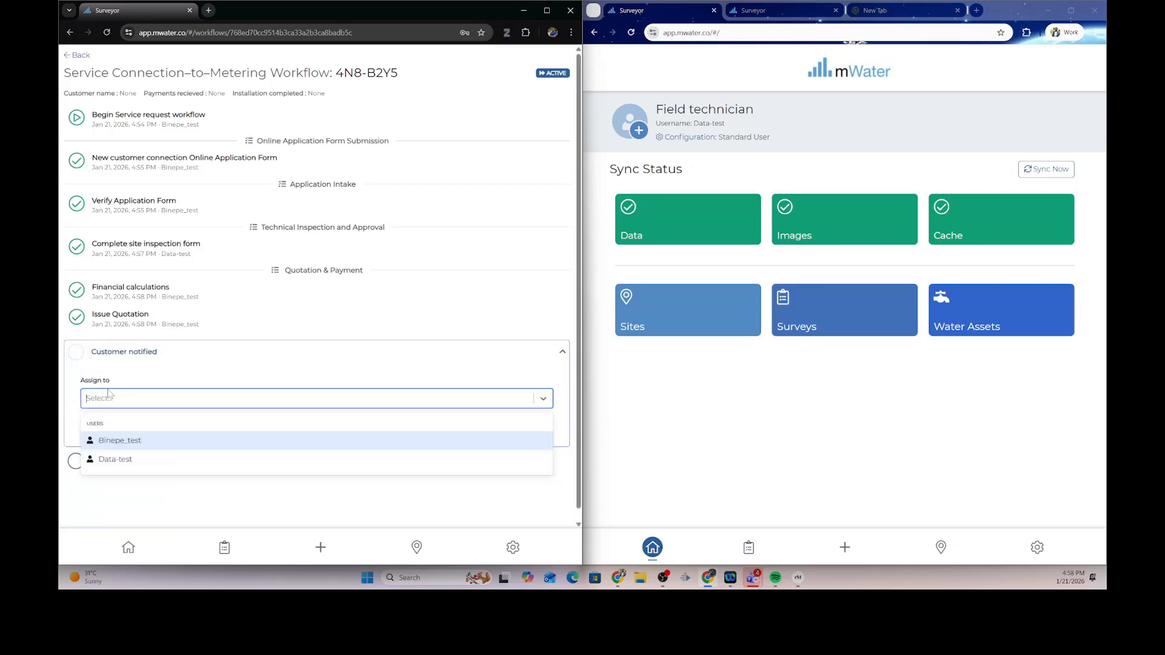
click(104, 459)
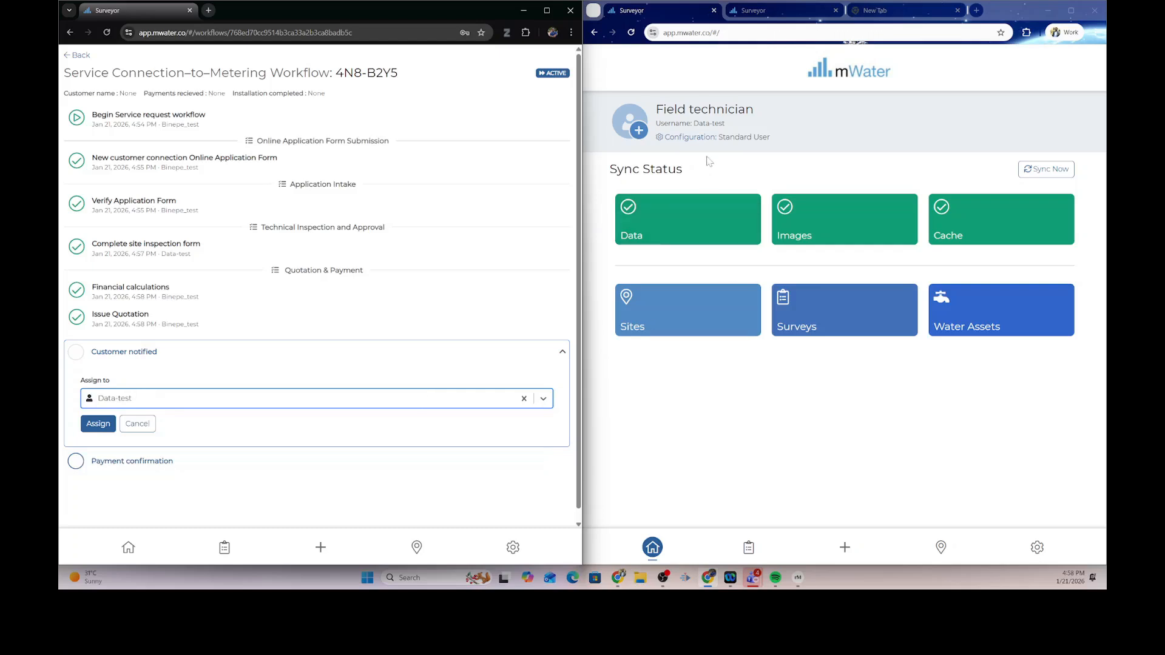
click(95, 425)
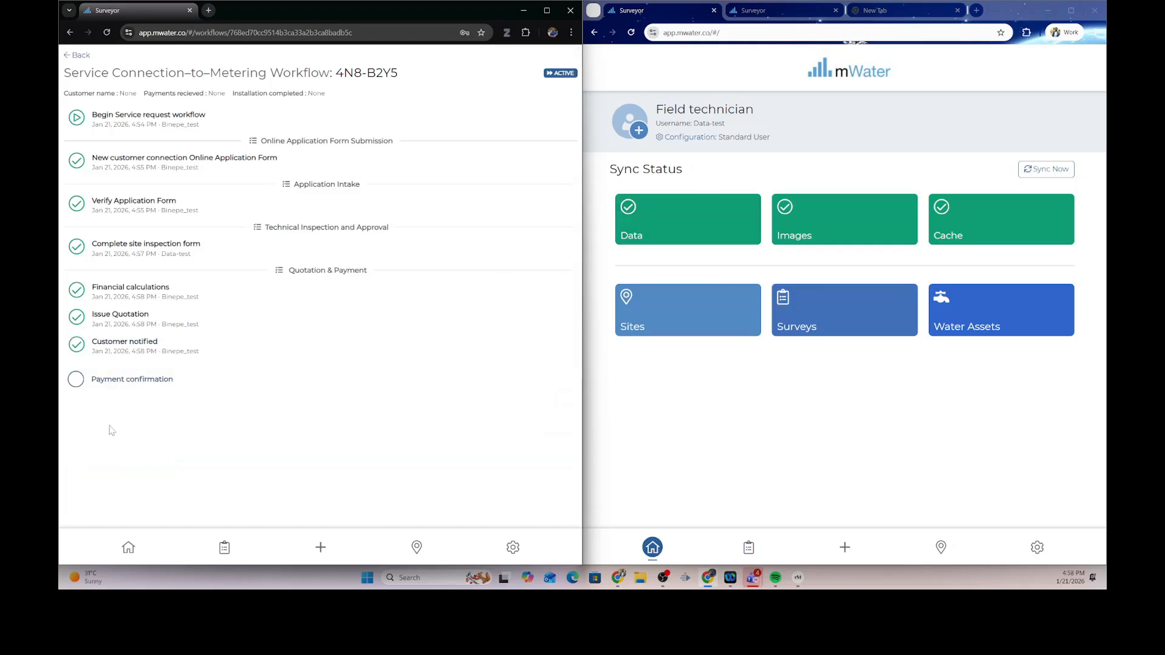
- Complete Payment confirmation with Payment Received set to Yes and a payment date of 2026-01-20, and submit it
click(77, 382)
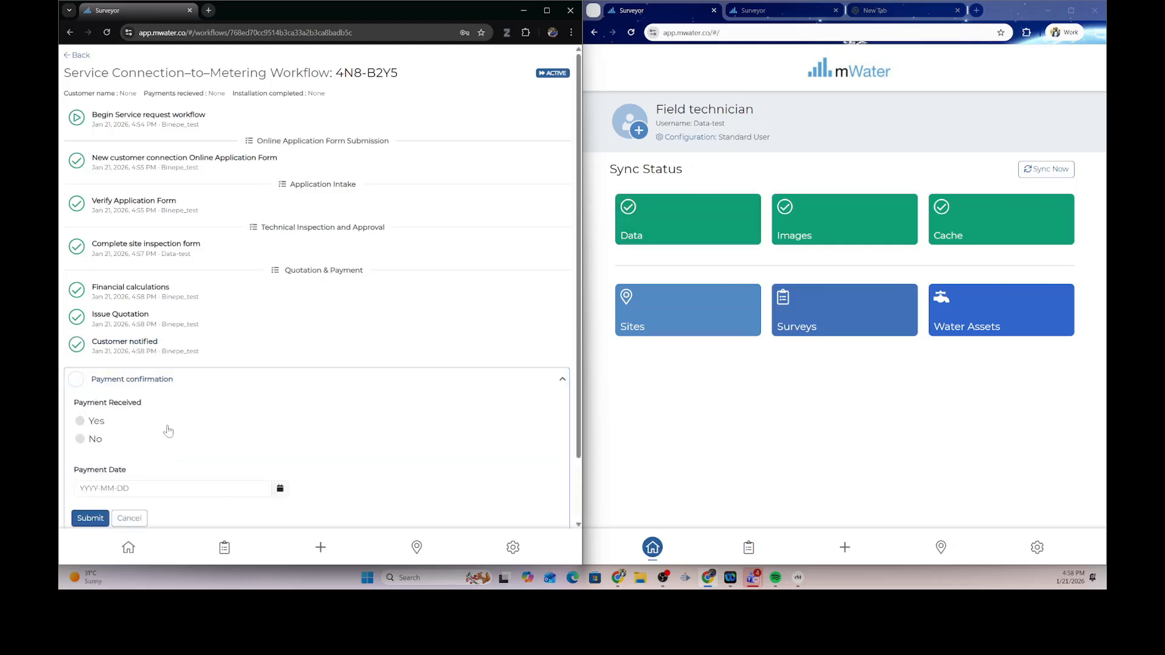
click(80, 421)
click(173, 488)
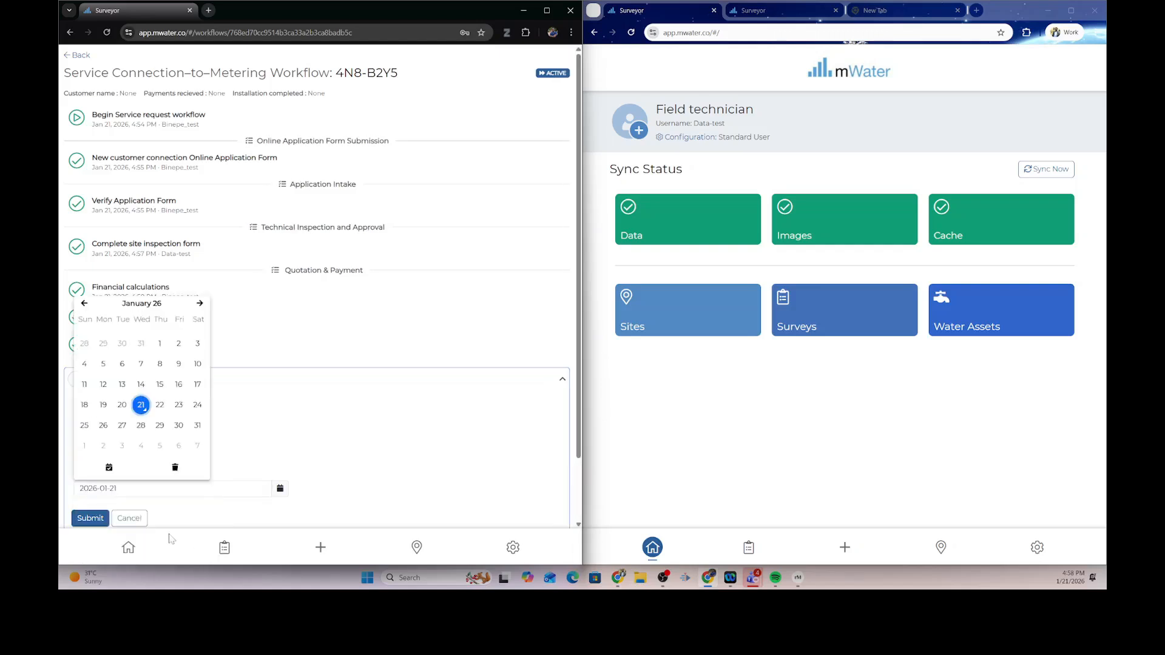
click(122, 405)
scroll(217, 432, down, 2)
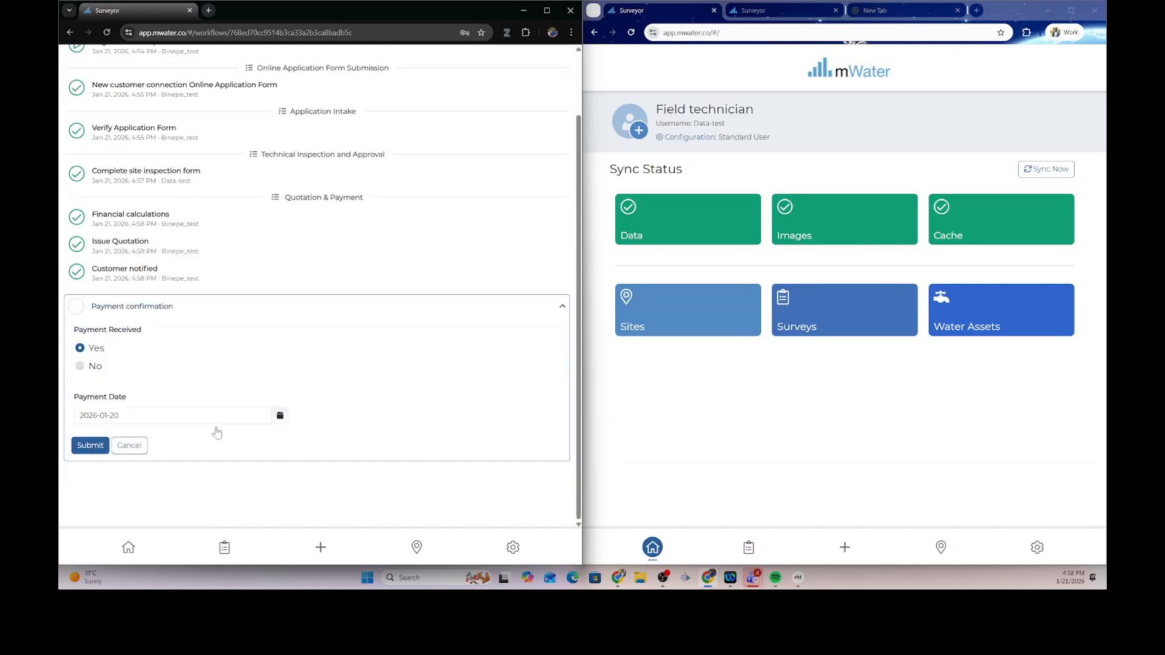
click(92, 451)
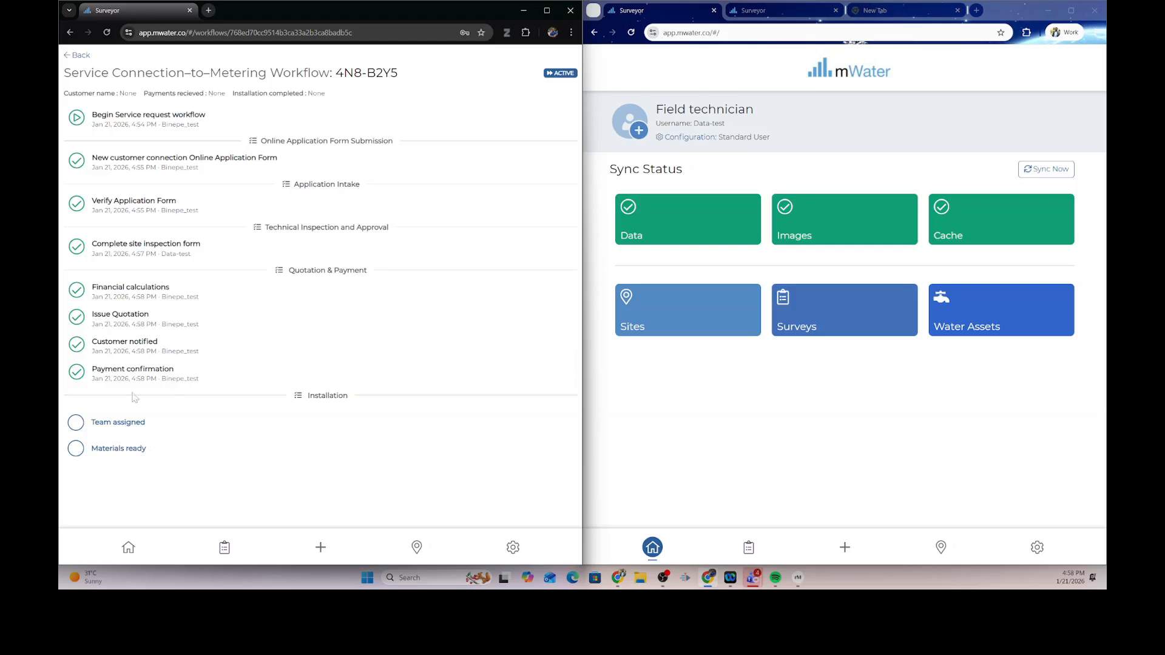
- Assign the Team assigned action in the Installation stage to the Data-test user
click(75, 423)
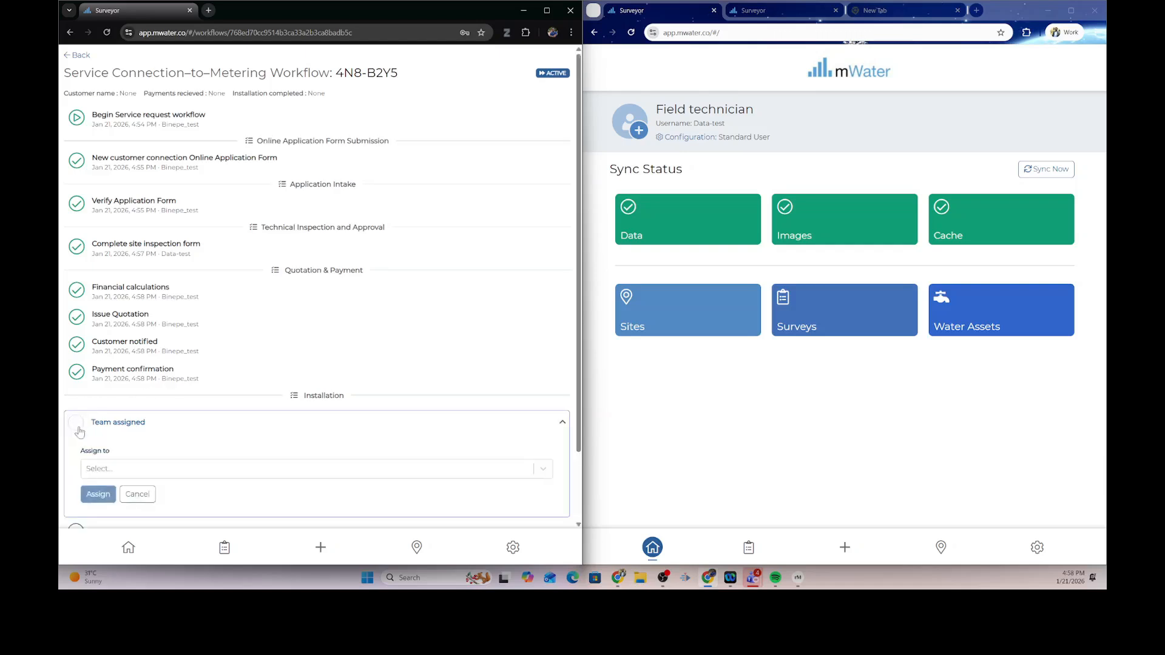
click(104, 474)
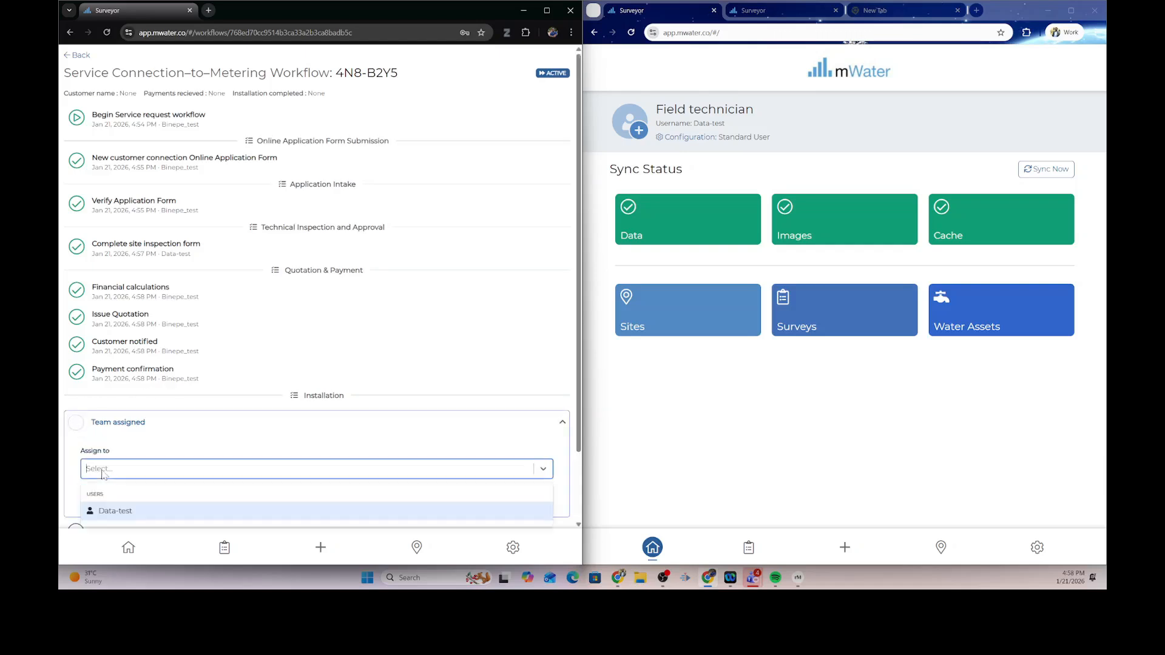
click(104, 517)
click(172, 475)
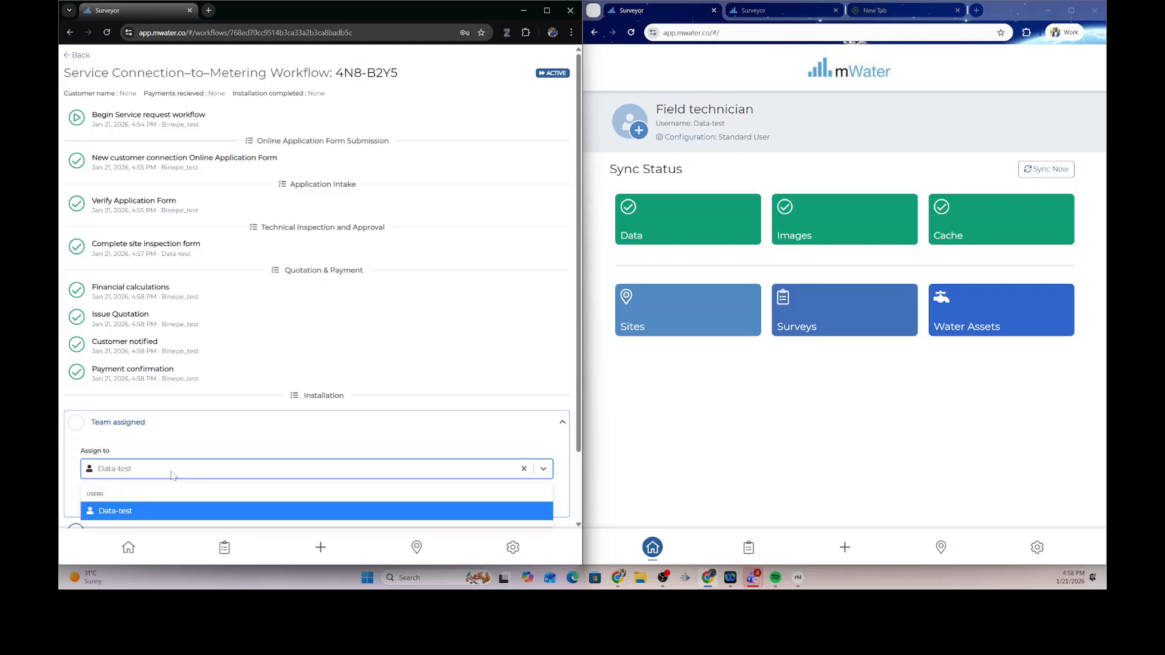
click(162, 517)
click(94, 494)
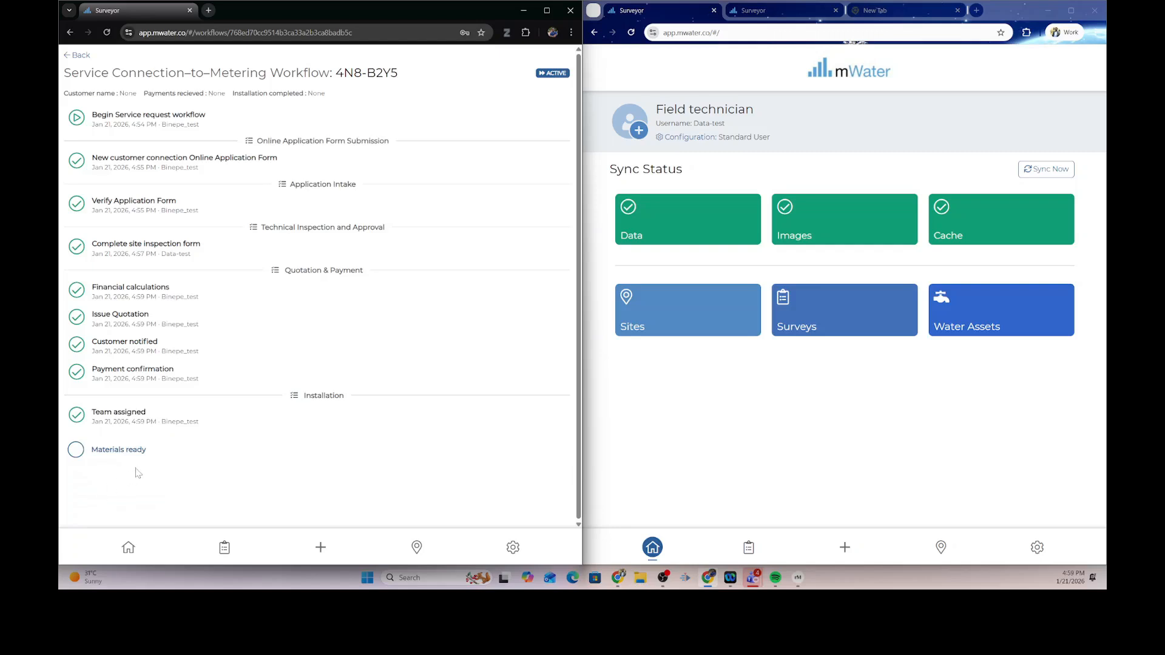
- Assign the Materials ready action in the Installation stage to the Data-test user
click(79, 454)
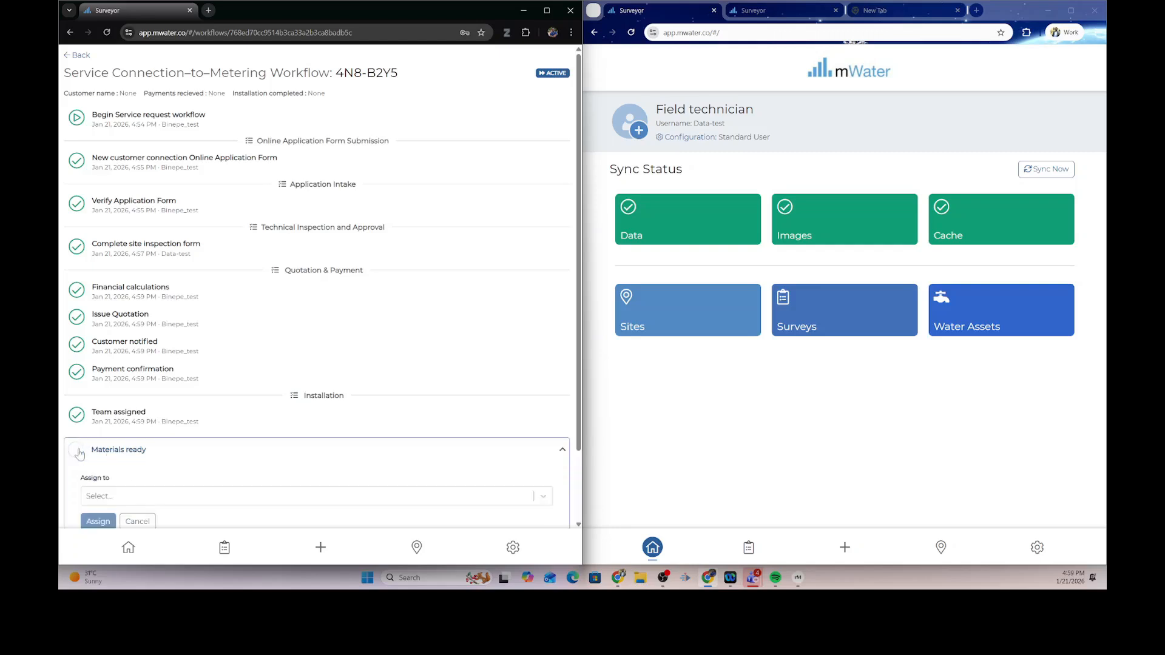
click(98, 497)
click(99, 497)
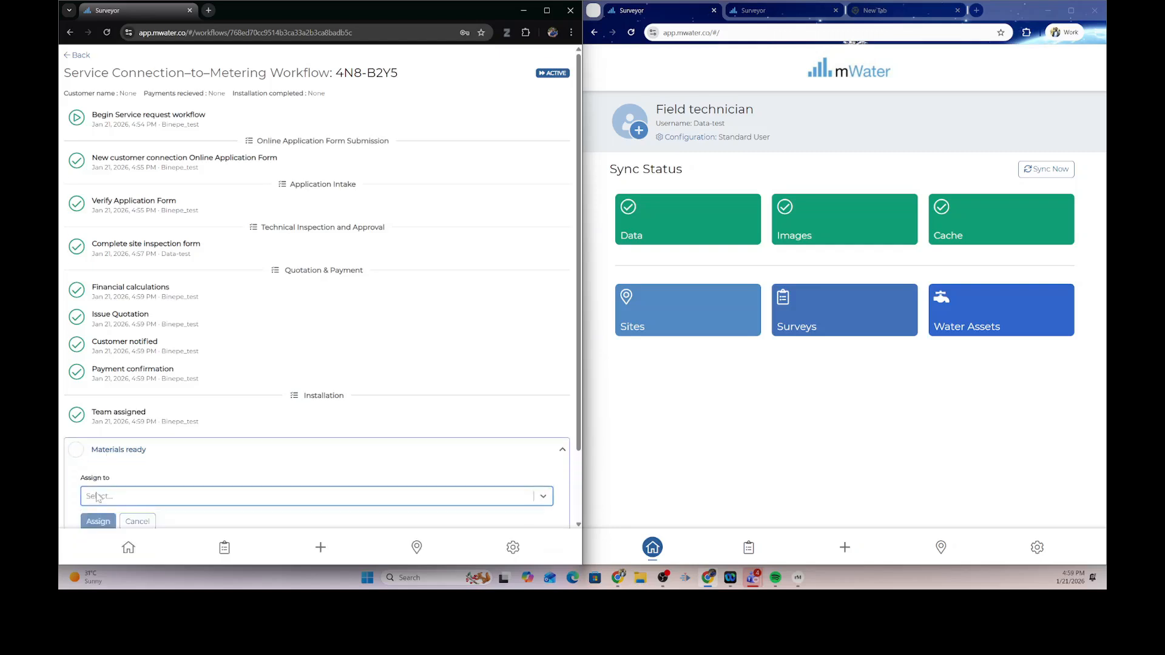
scroll(98, 497, down, 1)
click(106, 472)
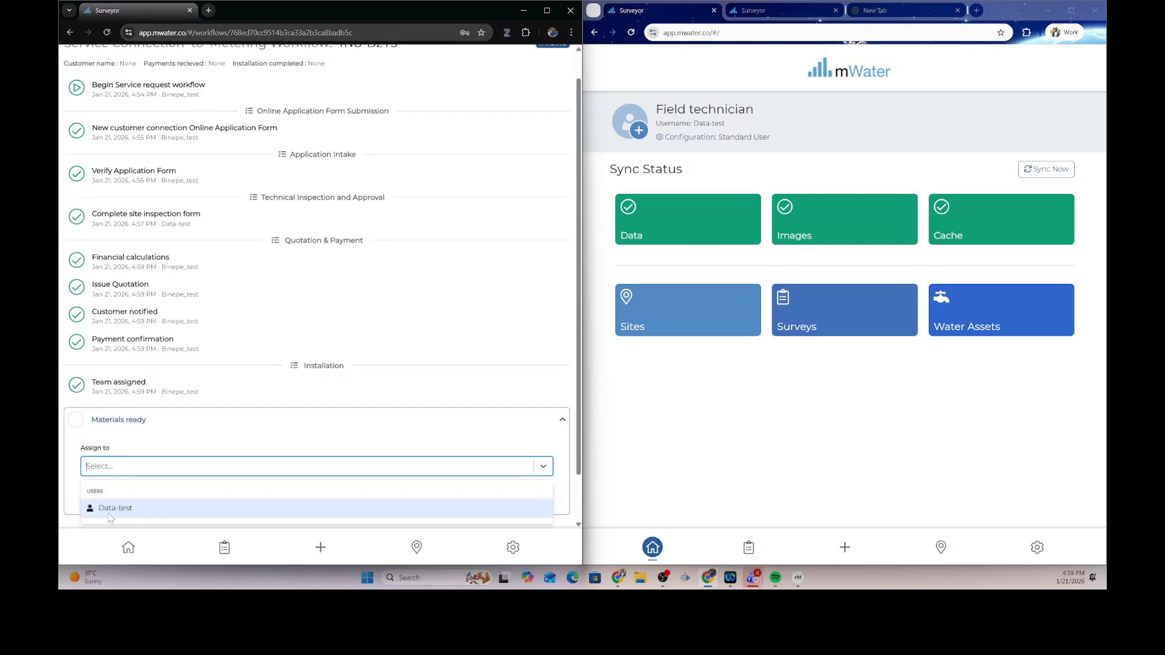
click(110, 513)
click(102, 491)
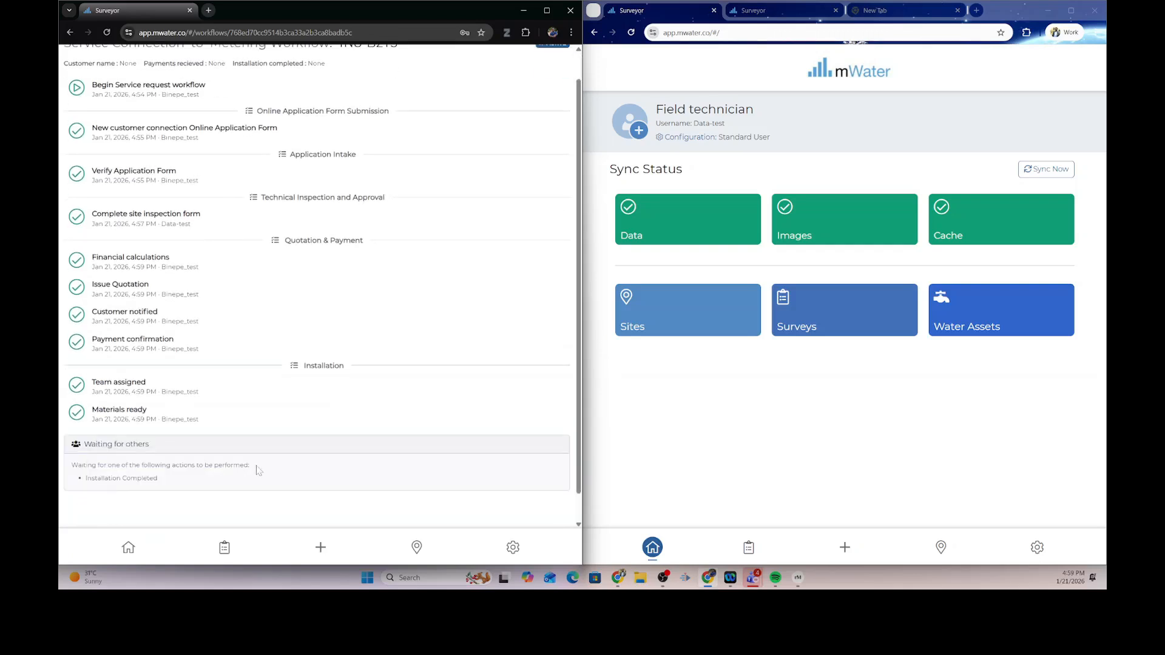
scroll(258, 471, down, 1)
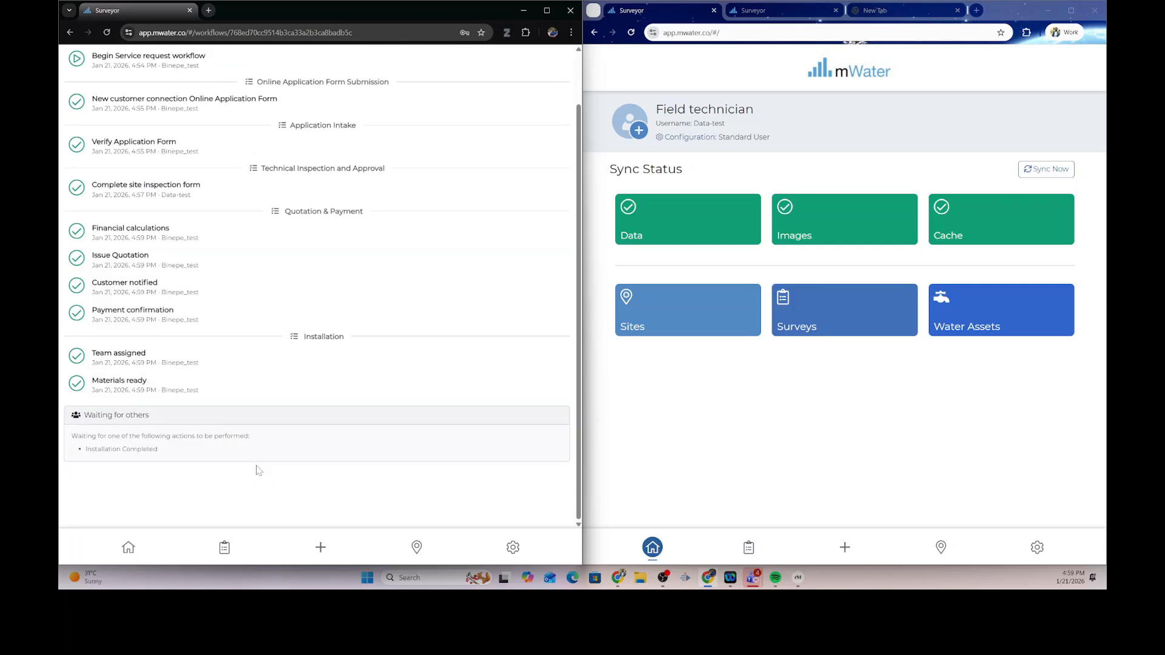
- Return to the Customer Support home page and sync both the Customer Support and Field technician accounts
click(129, 550)
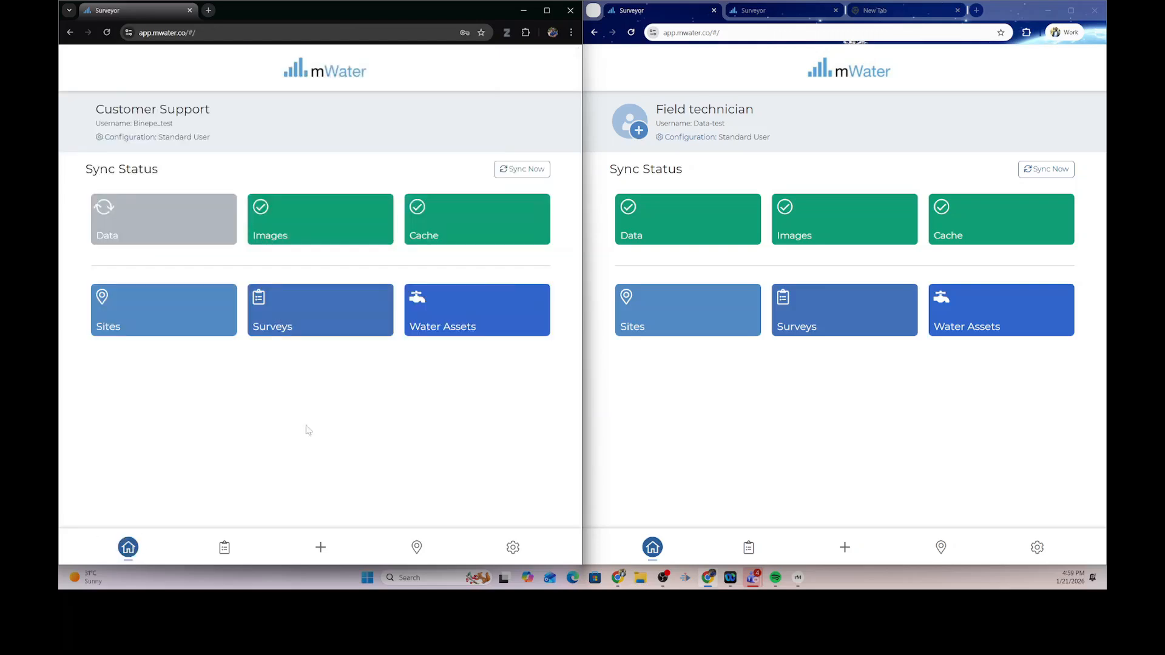
click(541, 173)
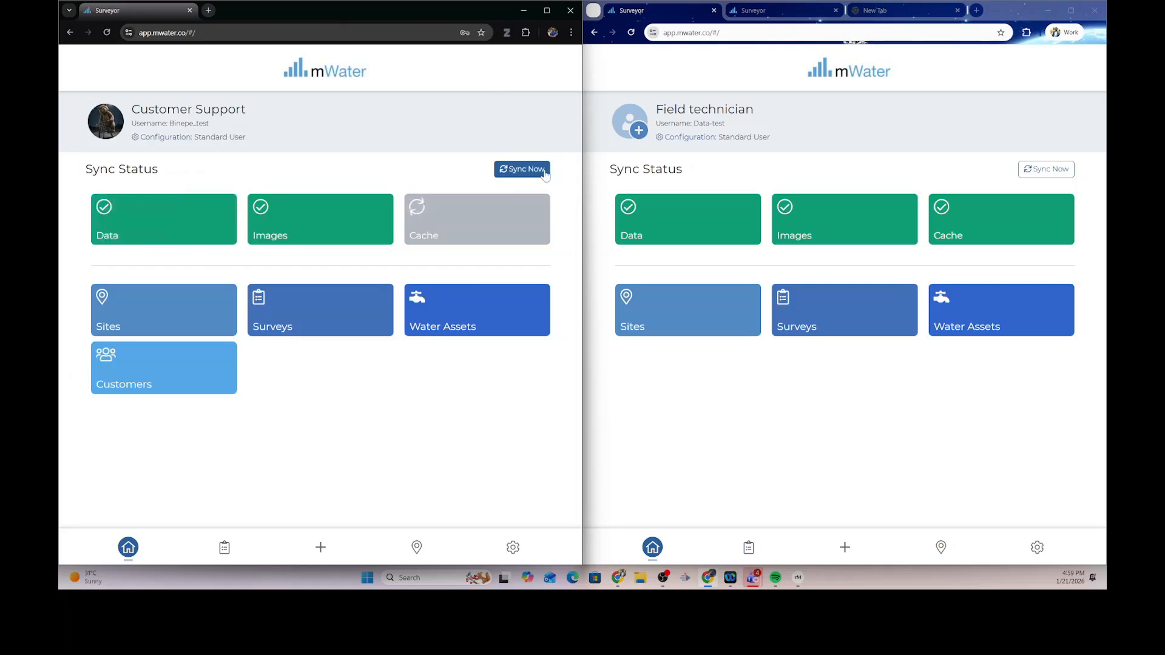
click(1049, 172)
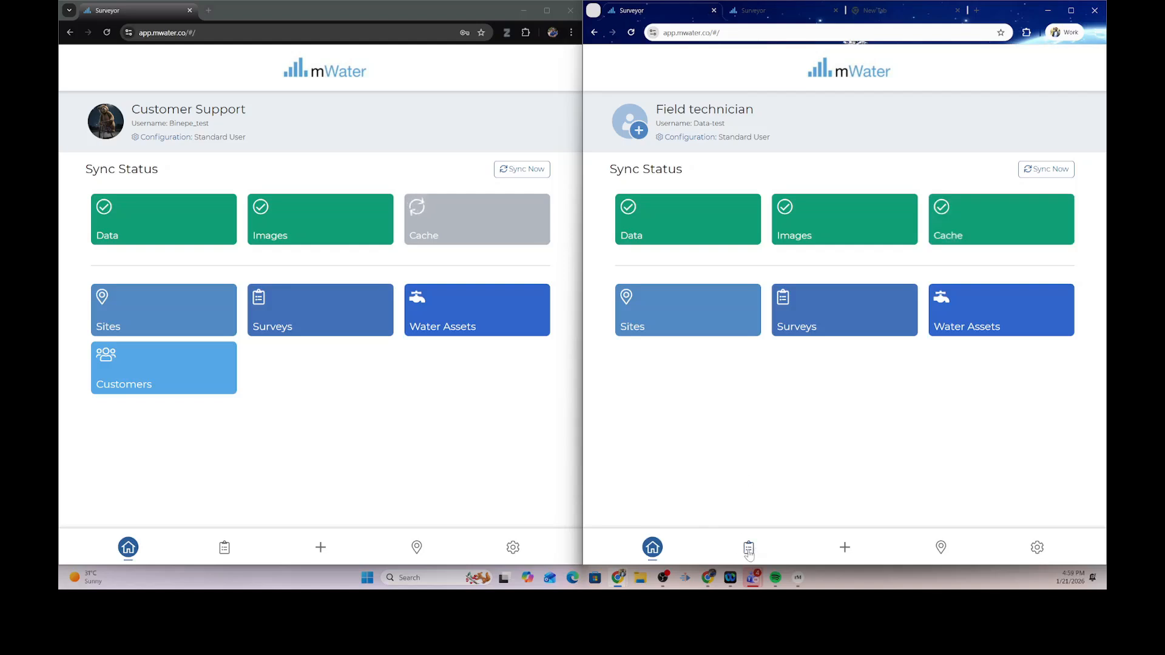
- Open workflow 4N8-B2Y5 from the Field technician's actionable workflows and submit Installation Completed with the installation marked as completed
click(749, 550)
click(763, 56)
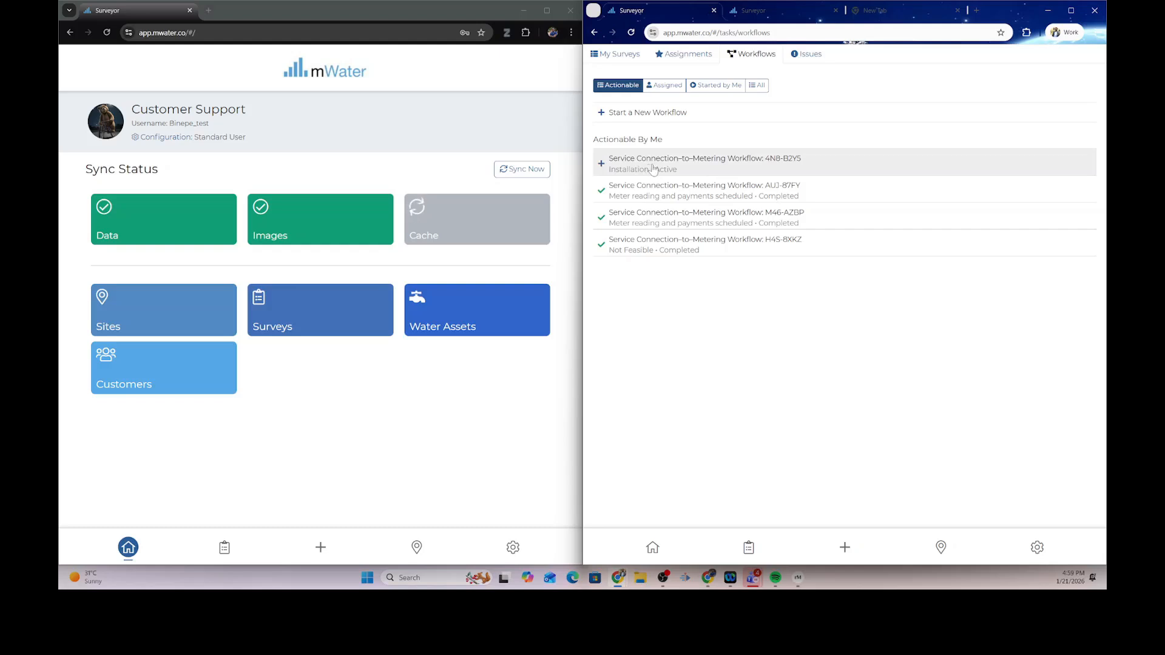
click(674, 166)
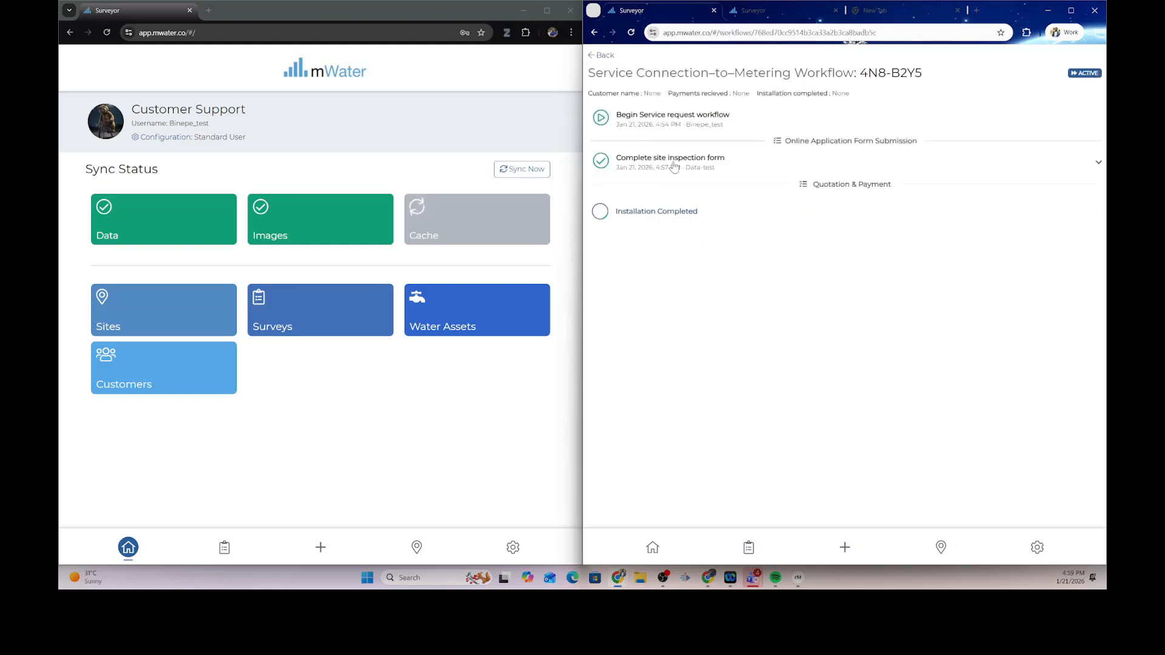
click(602, 282)
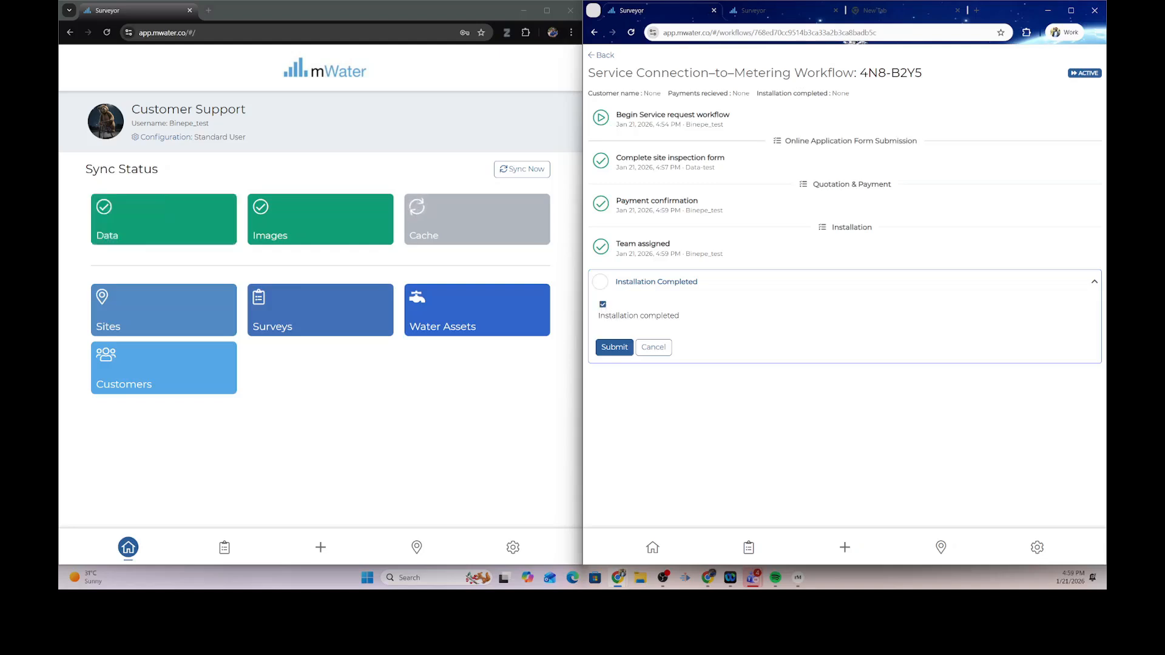
click(614, 347)
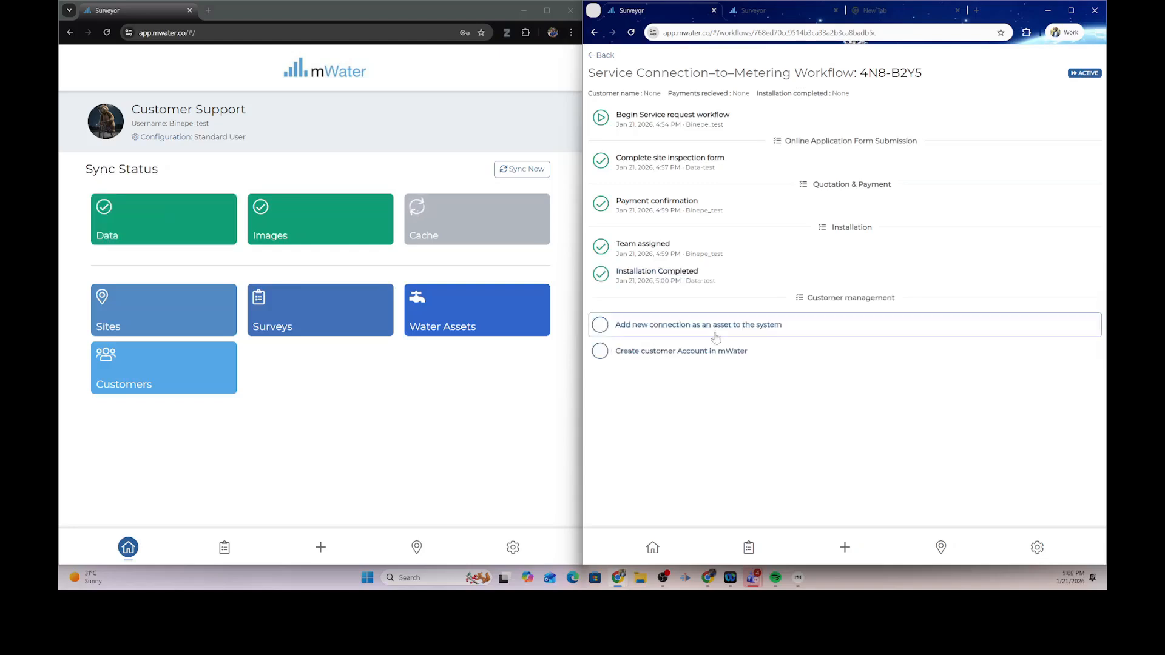
- Assign the action for adding the new connection as an asset to the system to the Data-test user
right_click(601, 326)
key(Escape)
click(597, 329)
click(657, 376)
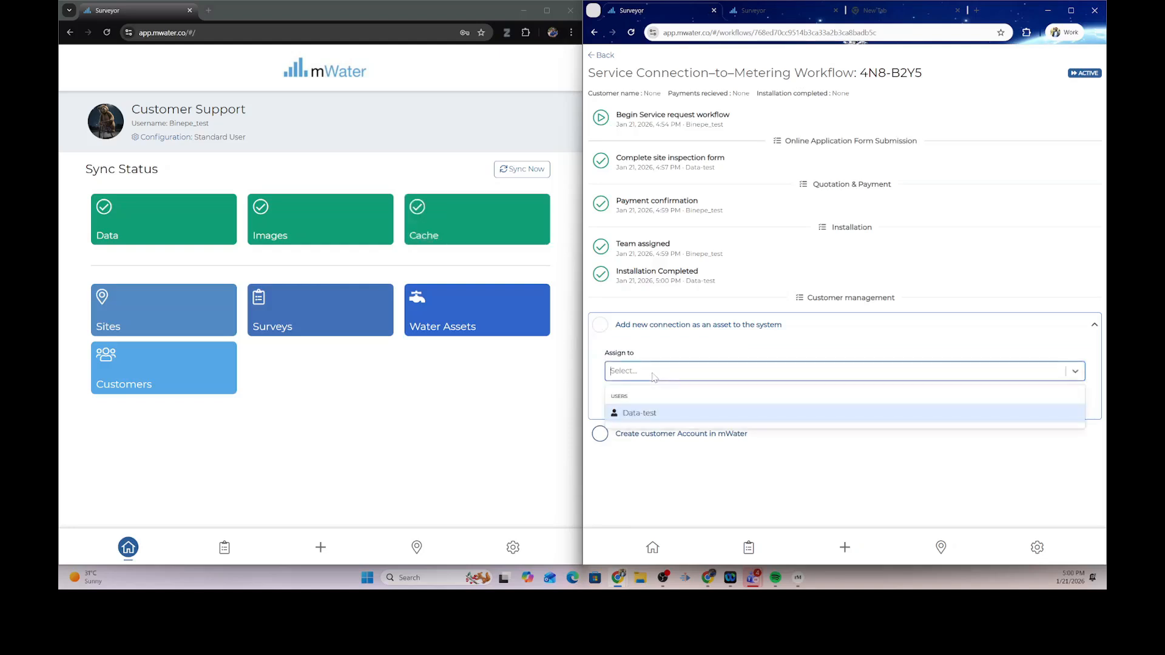
click(647, 419)
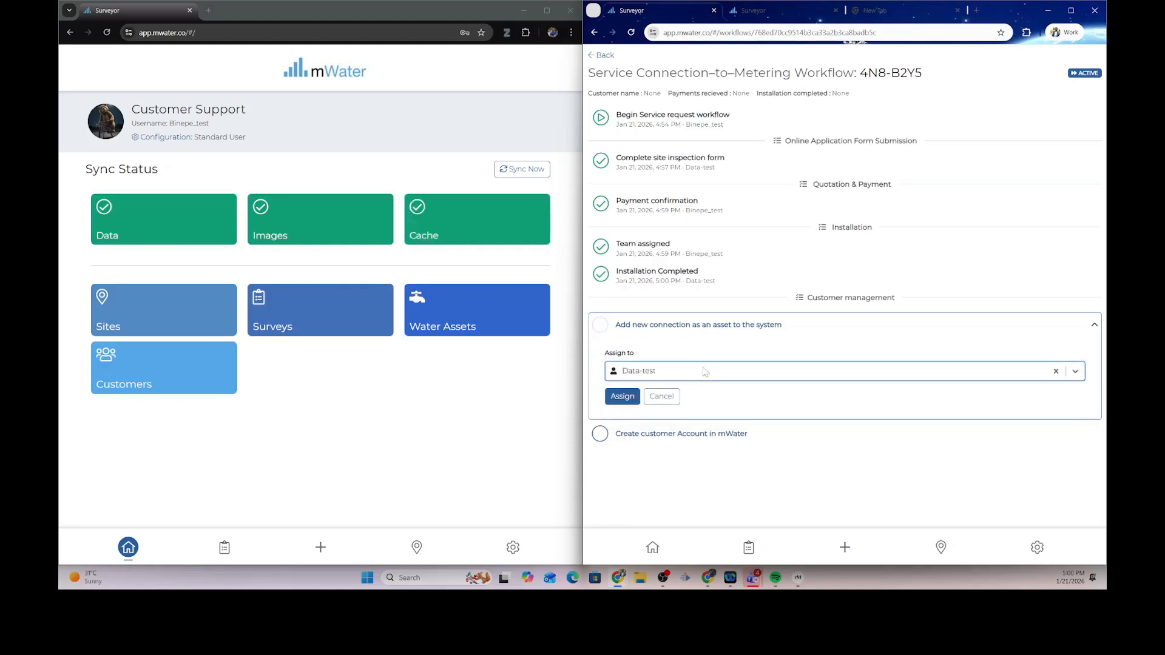
click(625, 397)
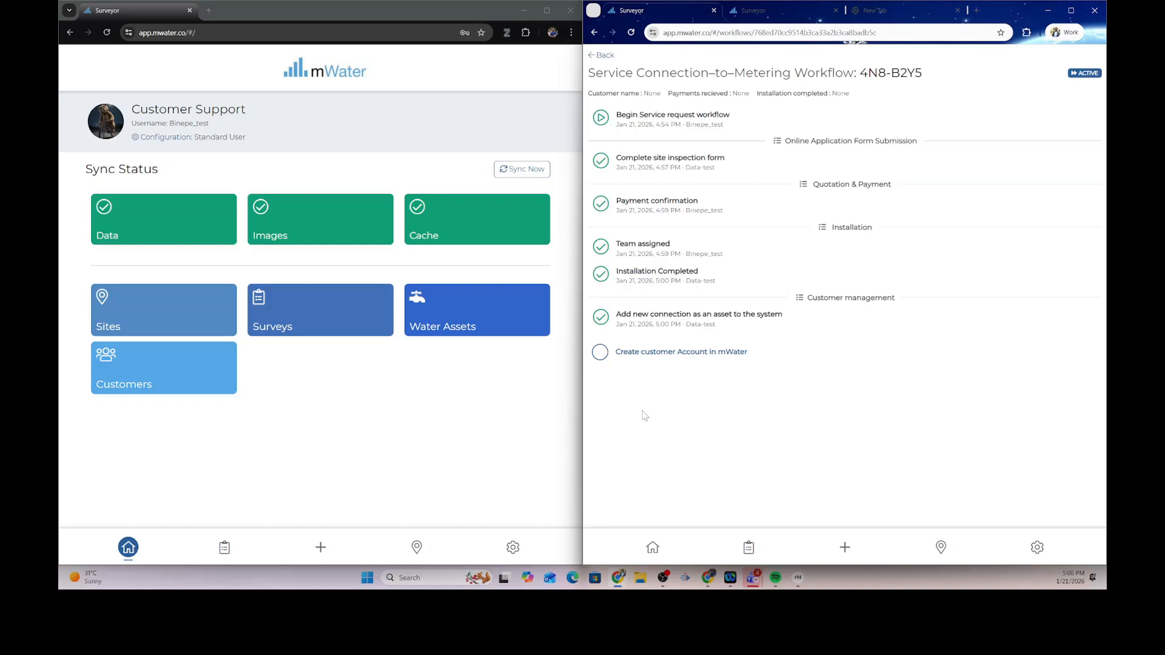
- Complete Create customer Account in mWater, including the Billing Address entered and Connection to Water Point checks, and submit it
click(602, 355)
scroll(630, 400, down, 5)
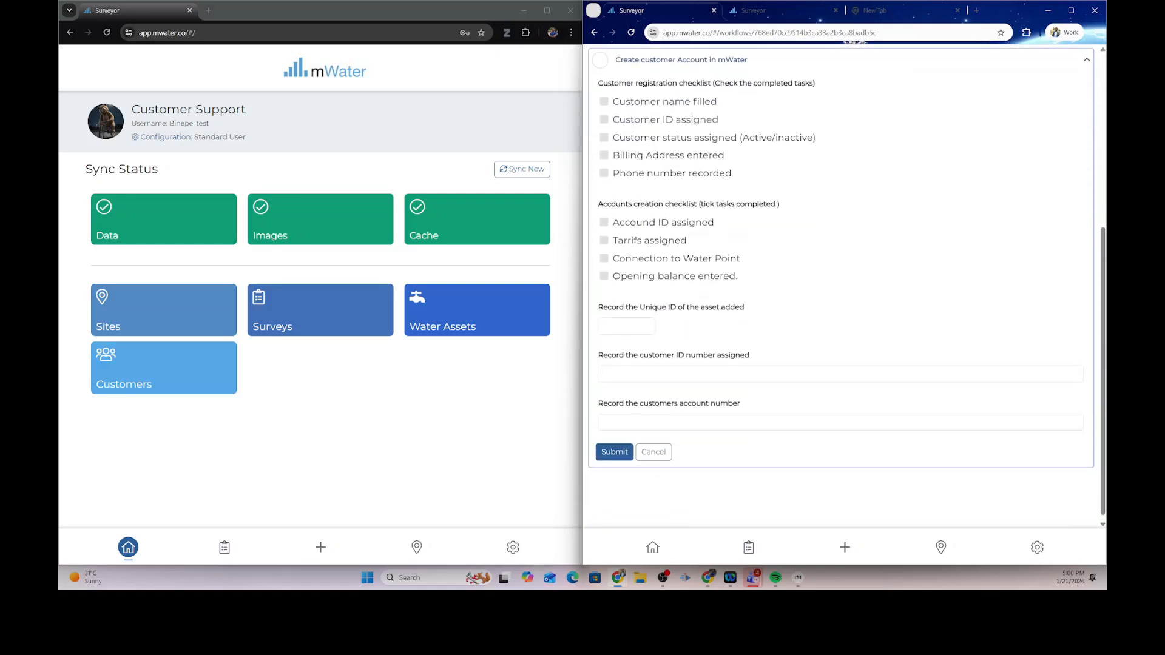
click(604, 155)
click(605, 259)
click(626, 327)
click(610, 452)
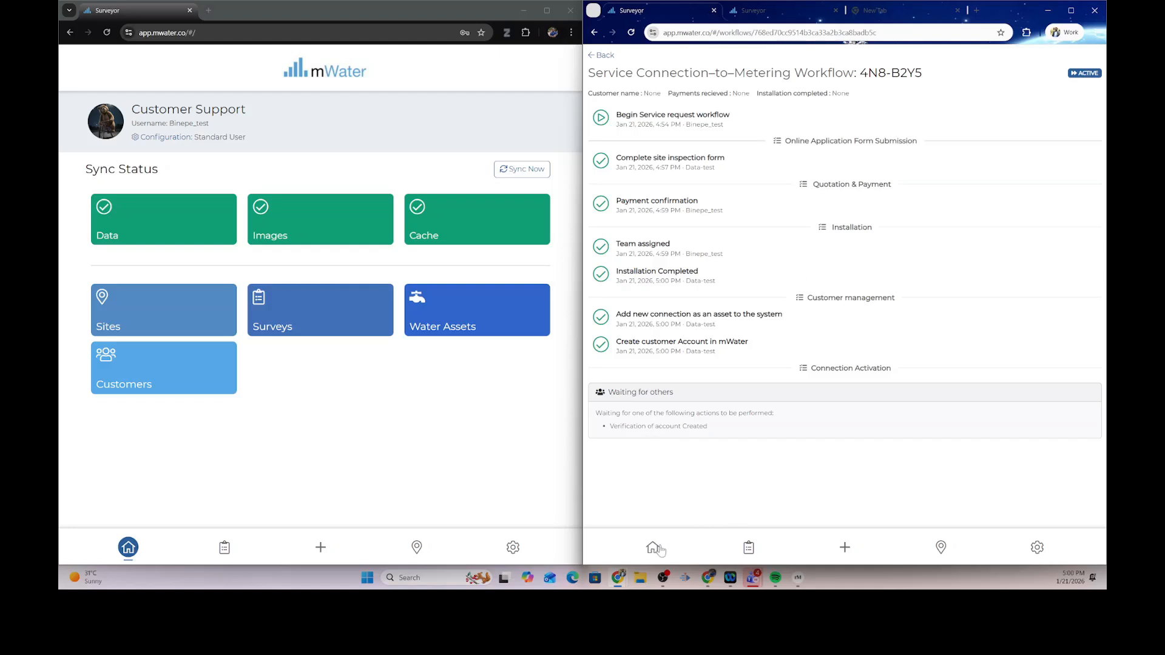
- Return to the Field technician home page and sync the submitted customer account action on both accounts
click(653, 548)
click(1050, 176)
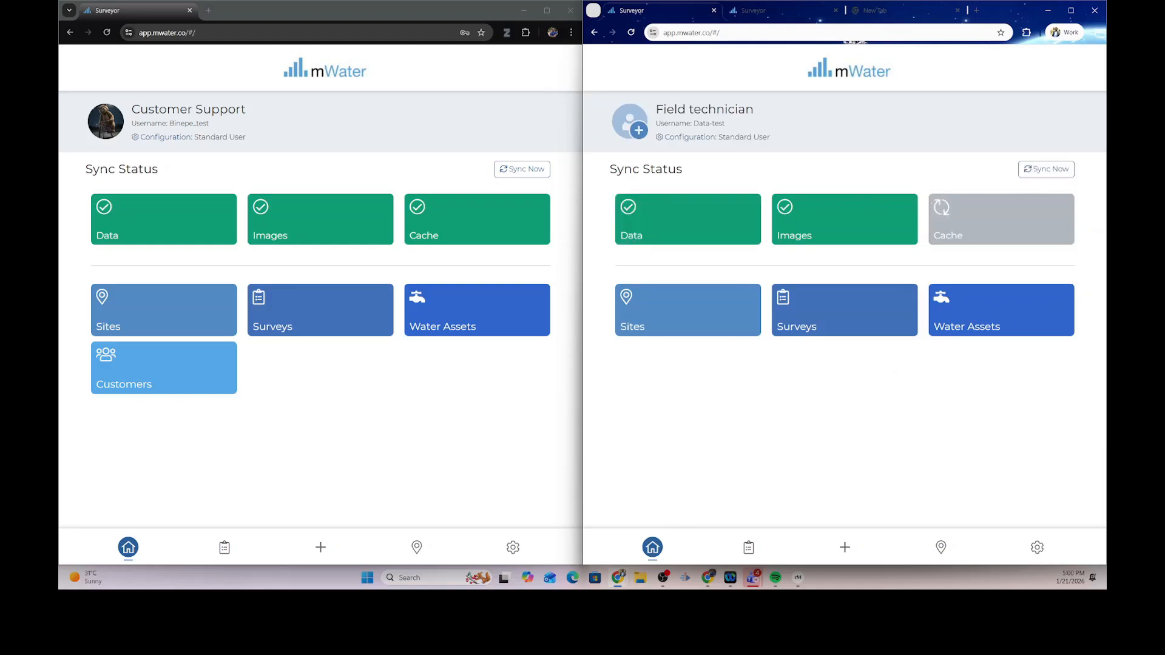
click(522, 173)
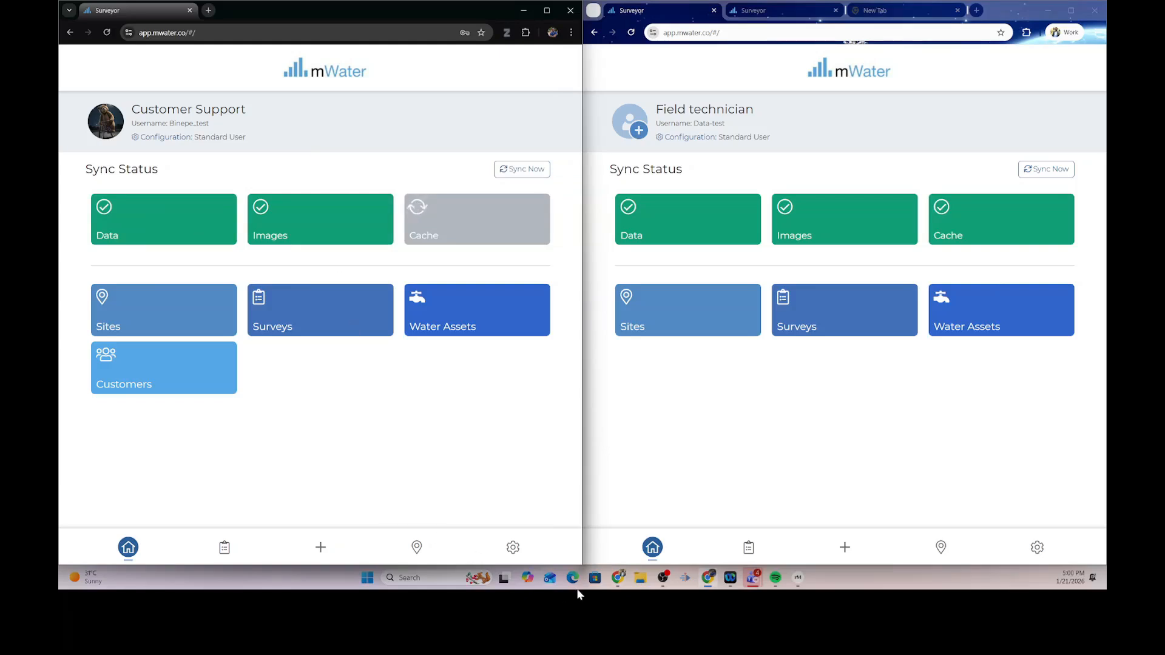
- Switch to the mWater Portal, refresh the Service Connection-to-Metering workflow type, and open workflow 4N8-B2Y5 from its workflows
click(617, 584)
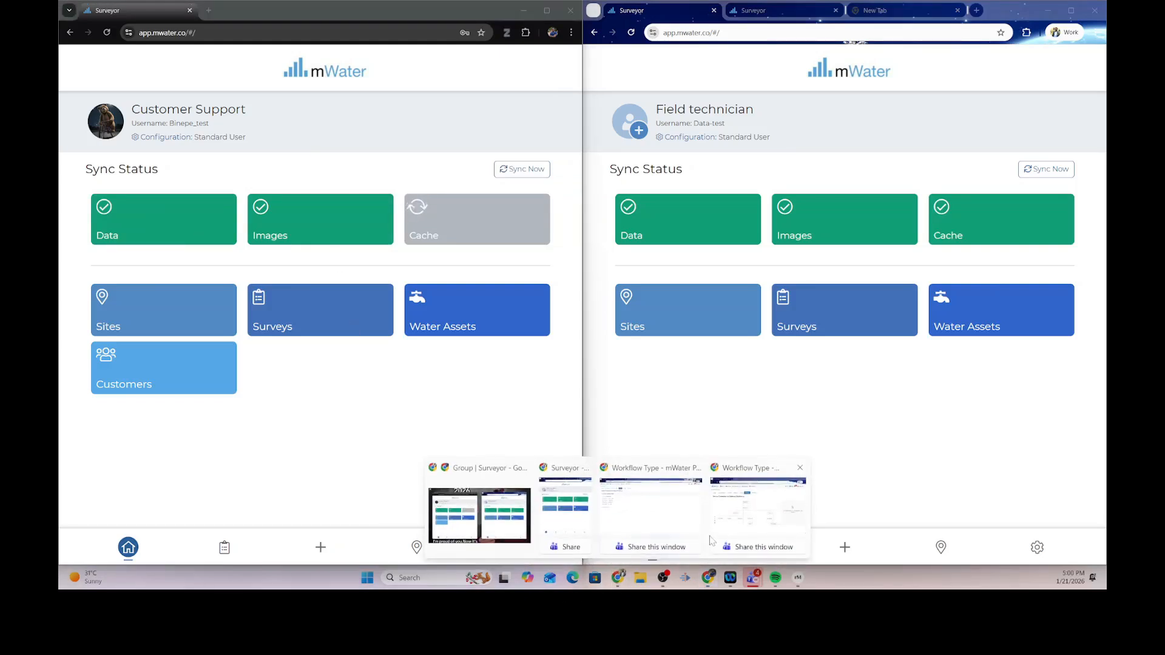
click(662, 528)
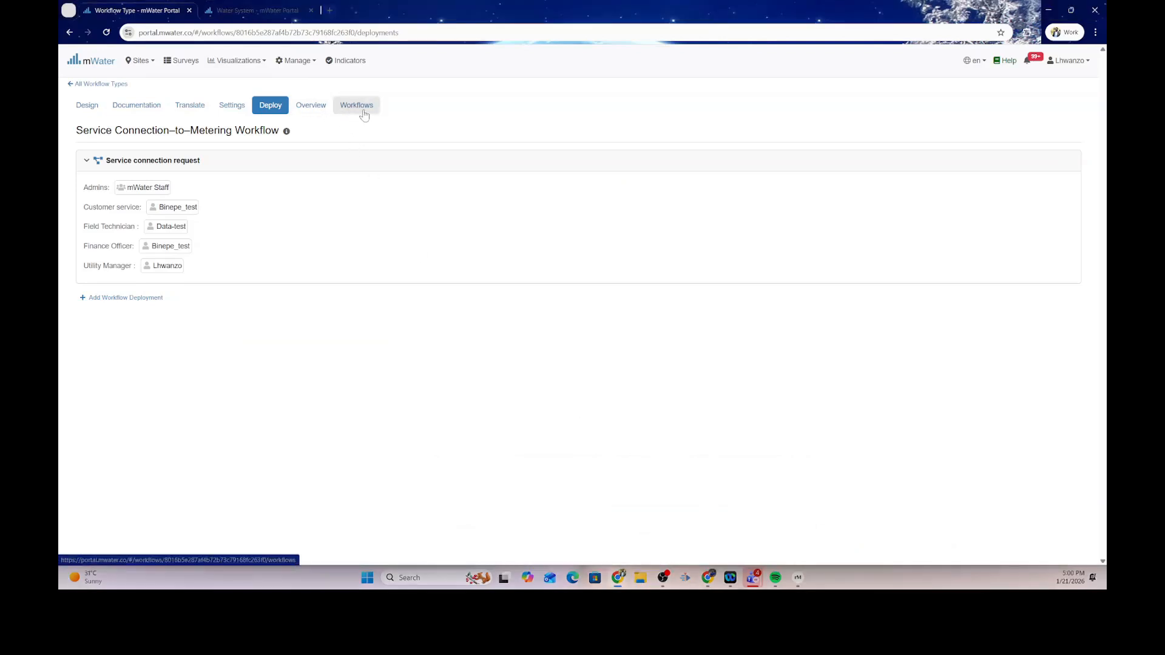
click(106, 34)
click(357, 106)
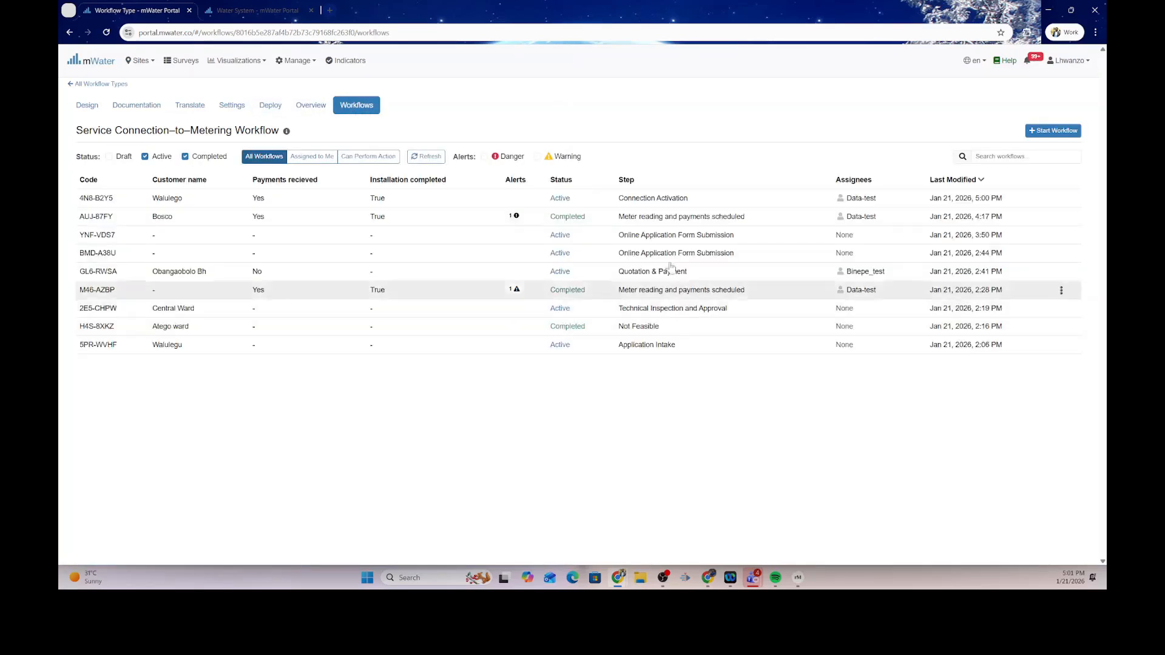
click(666, 203)
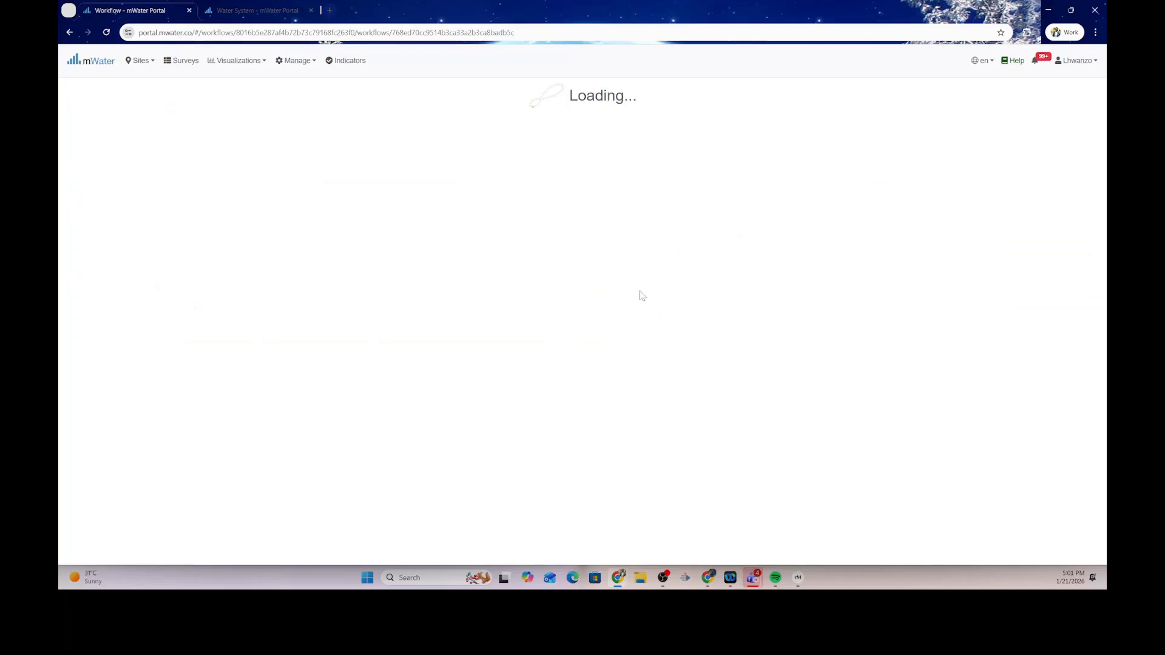
- Examine the completed stages of the workflow, including the answers recorded for the online application form and Issue Quotation
scroll(537, 360, down, 3)
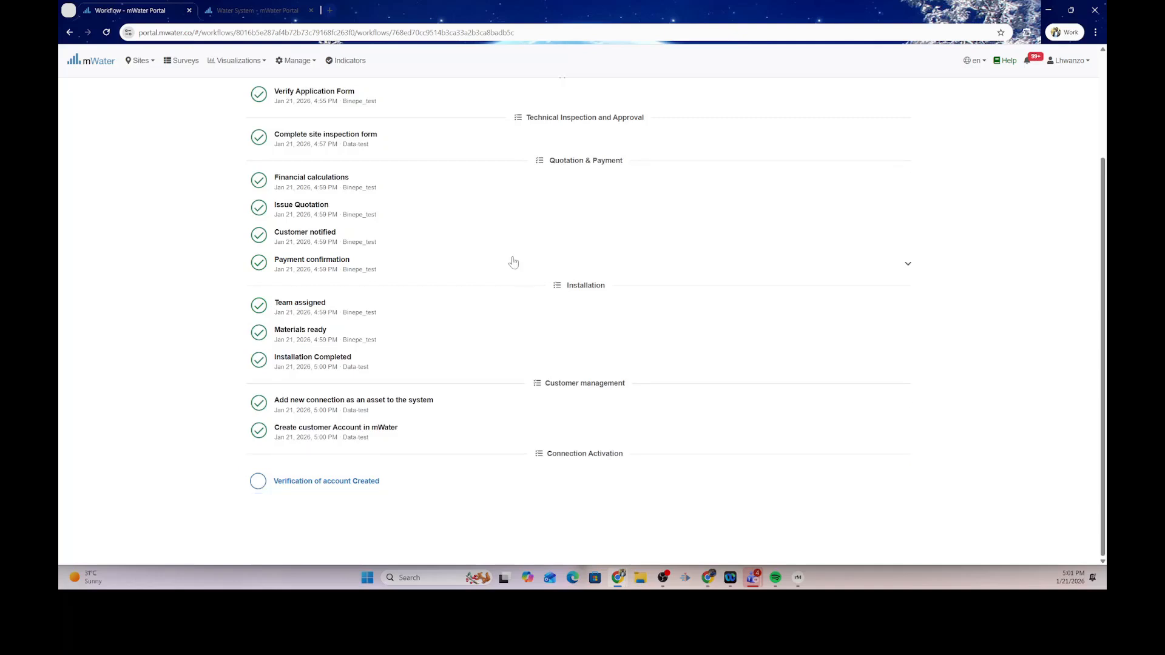
scroll(516, 258, up, 3)
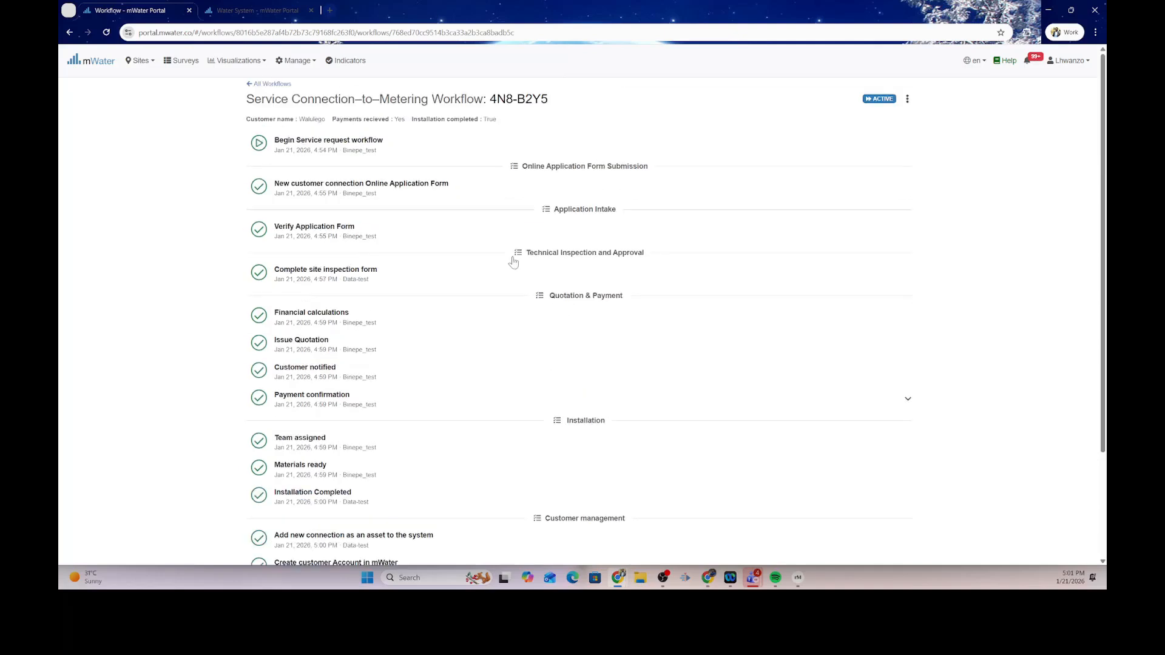
click(503, 188)
scroll(576, 317, down, 5)
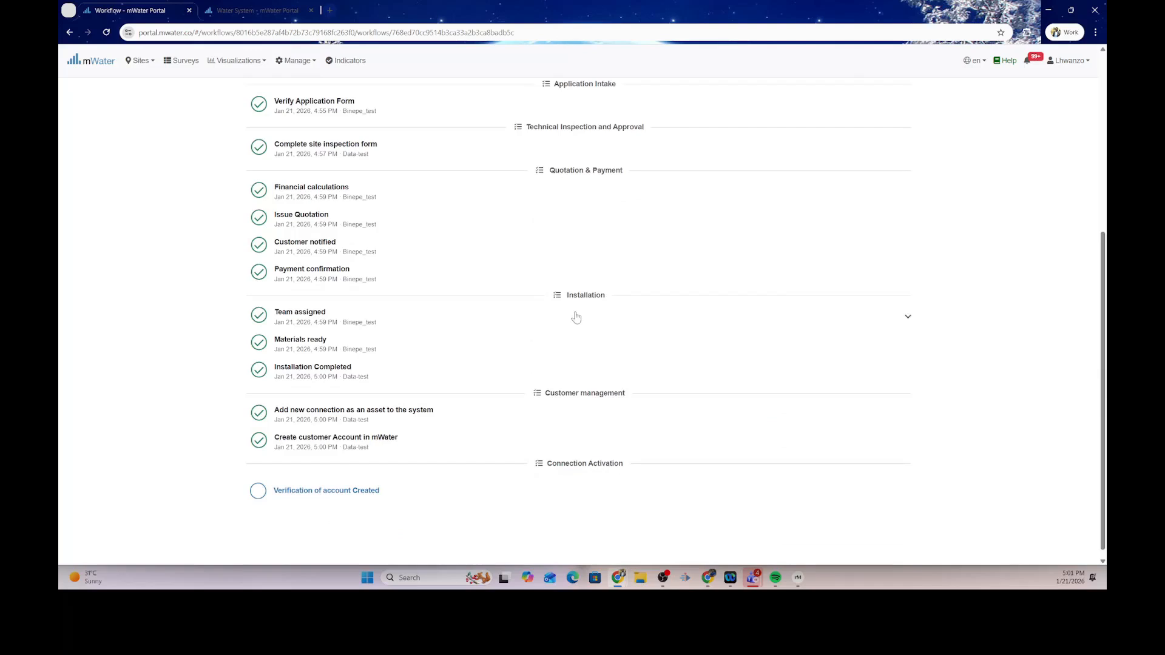
click(579, 219)
scroll(574, 312, down, 2)
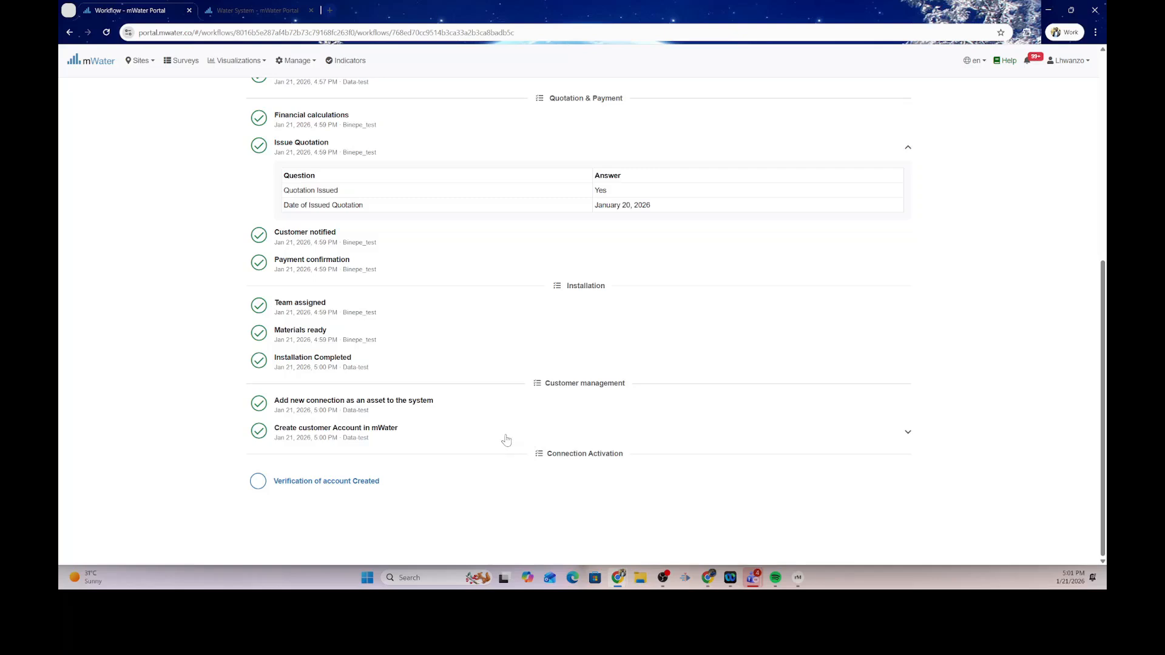
- Complete Verification of account Created with Meter Installed and Account Created set to Yes and an activation date of 2026-01-17, and submit it
click(265, 482)
scroll(457, 483, down, 3)
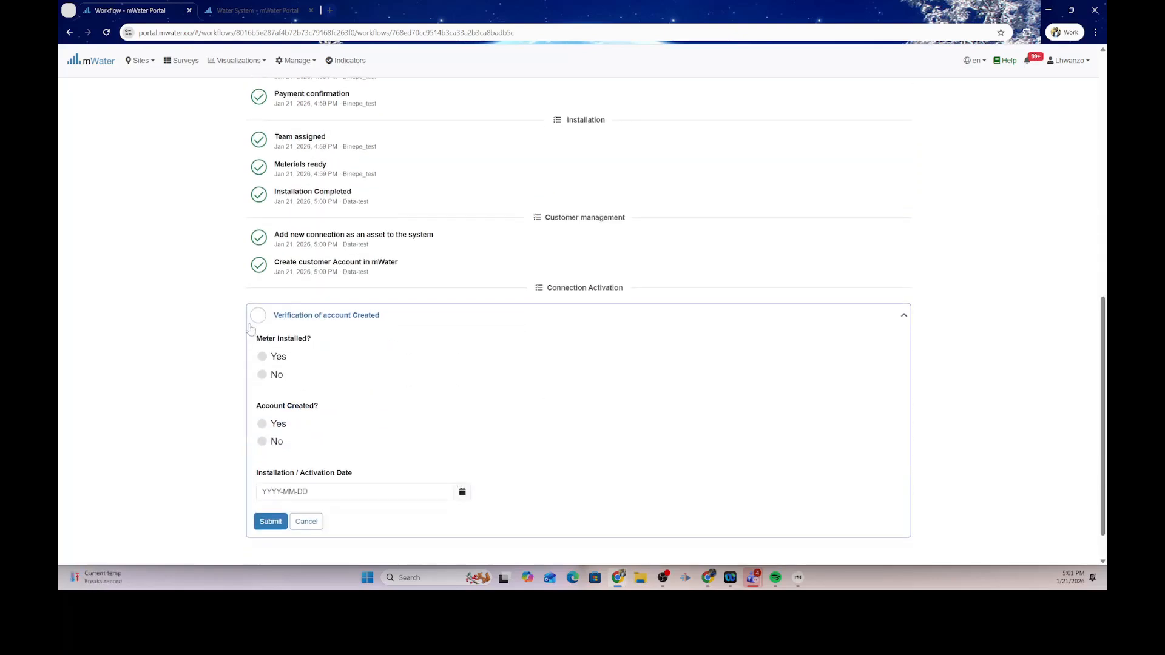
click(262, 357)
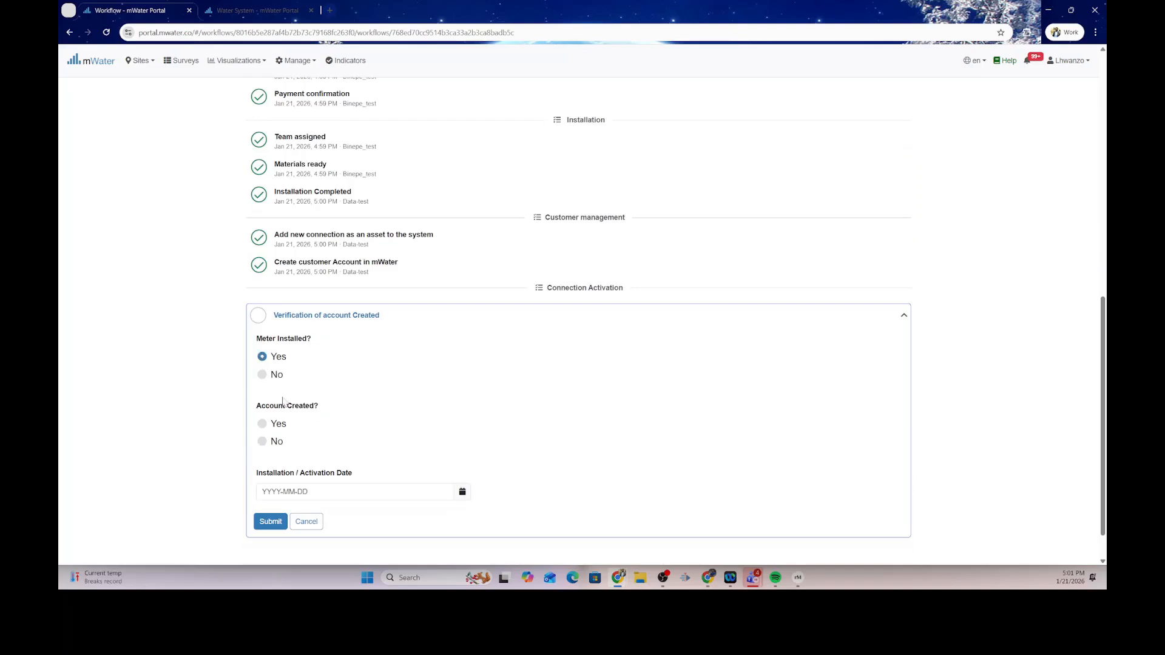
click(262, 423)
scroll(303, 449, down, 1)
click(263, 447)
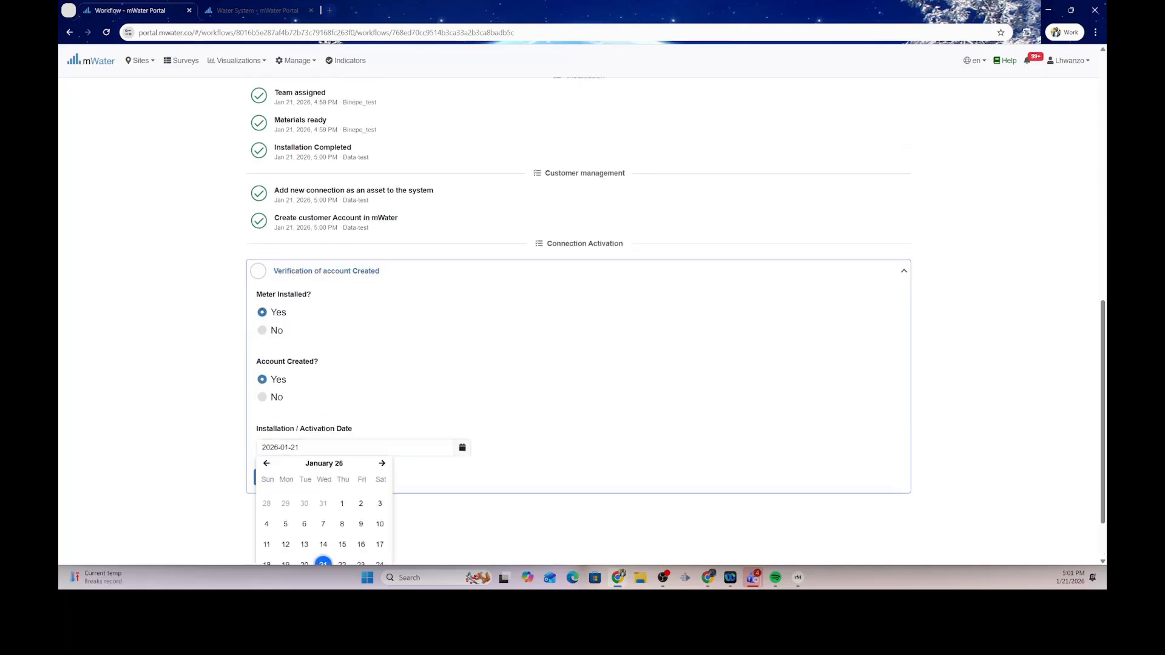
click(380, 544)
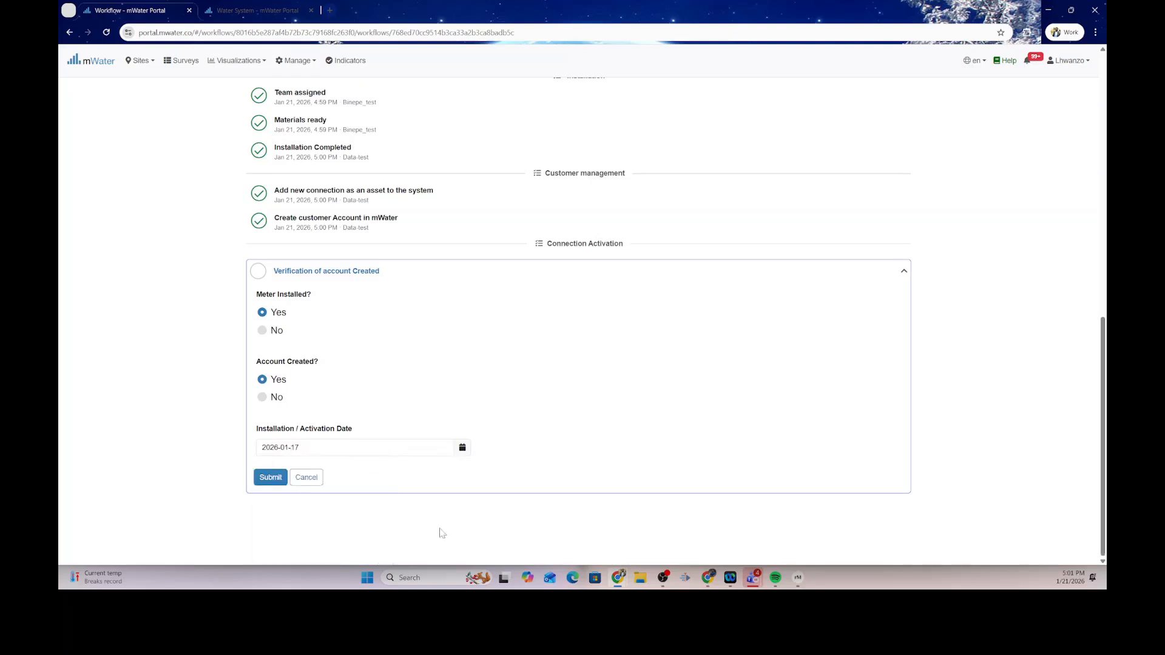
click(270, 477)
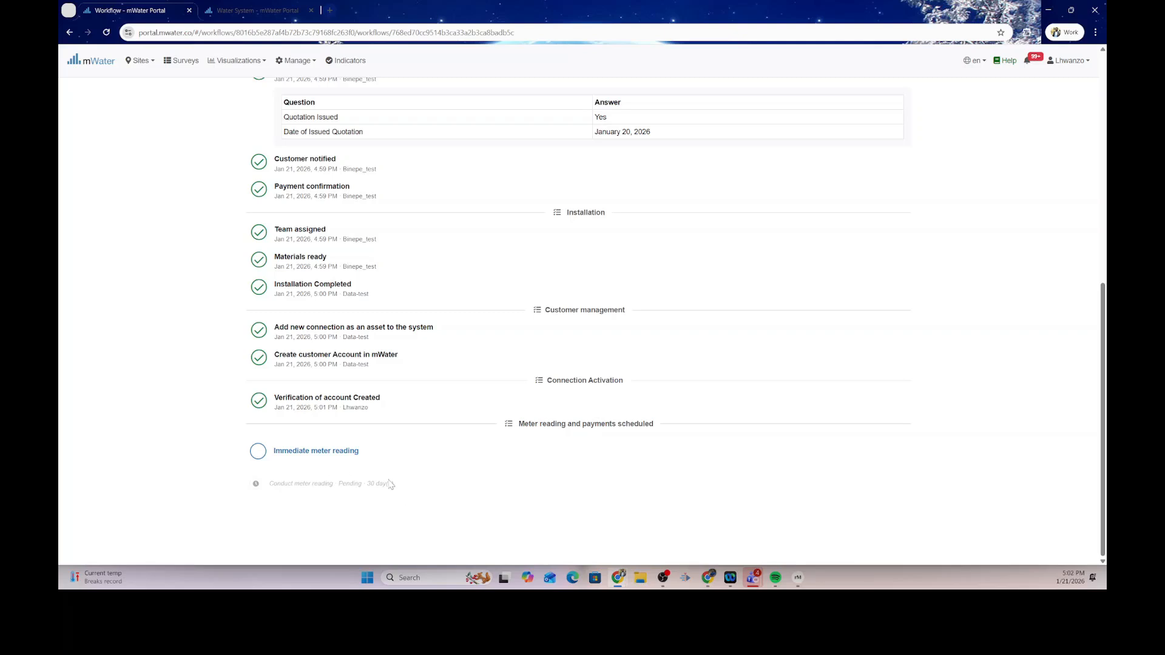
- Open and submit the Immediate meter reading action in the Meter reading and payments scheduled stage
drag(388, 484, 394, 506)
click(263, 457)
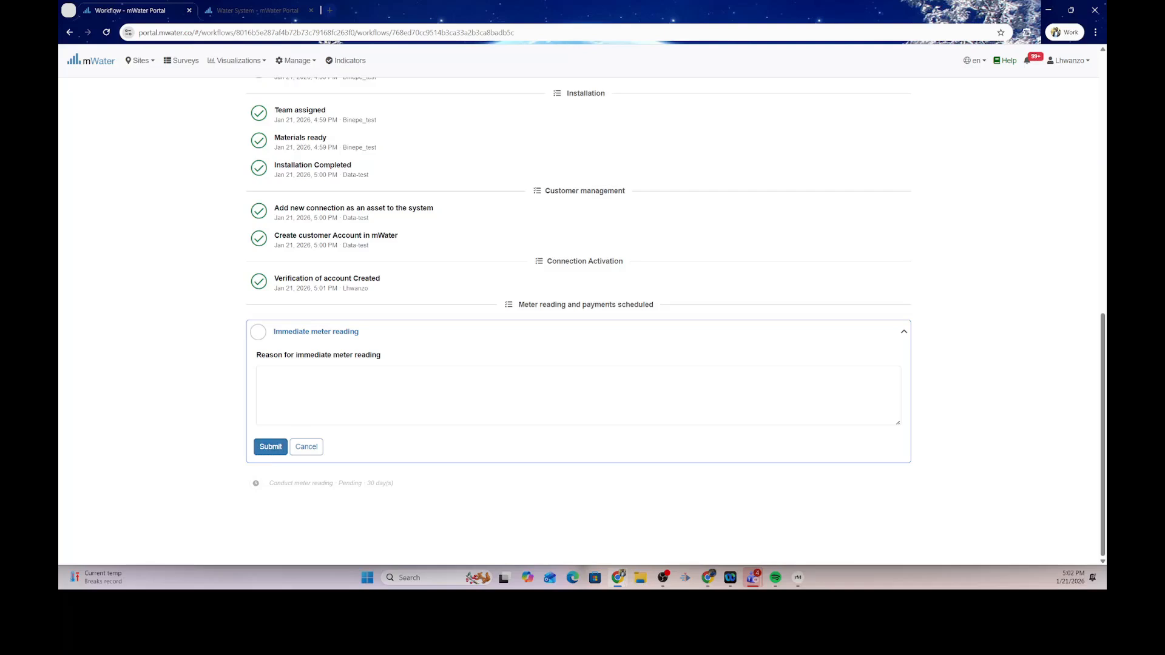
click(262, 374)
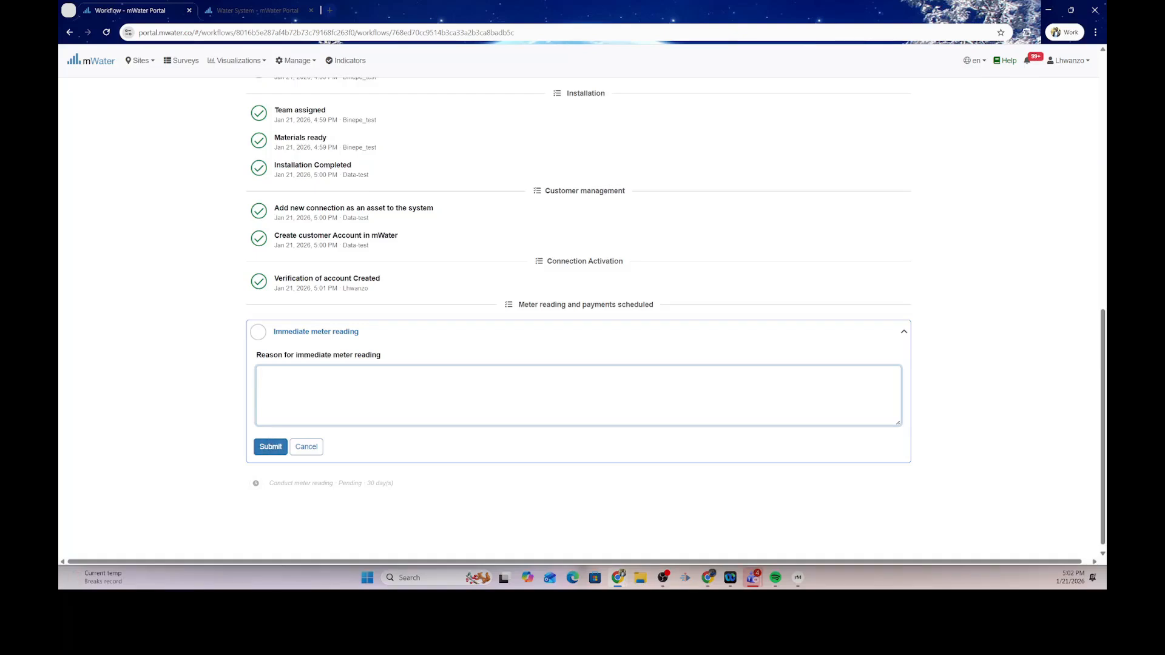
click(271, 447)
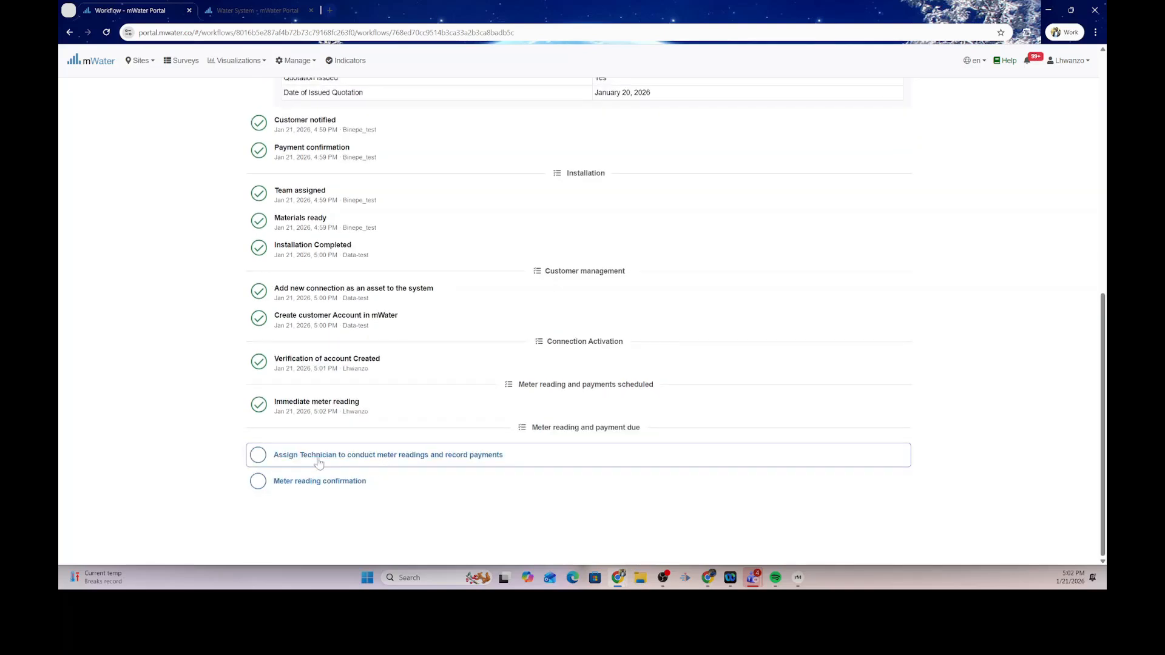
- Assign the technician for meter readings and payment recording to the user Data-test and submit the action
click(260, 458)
click(303, 505)
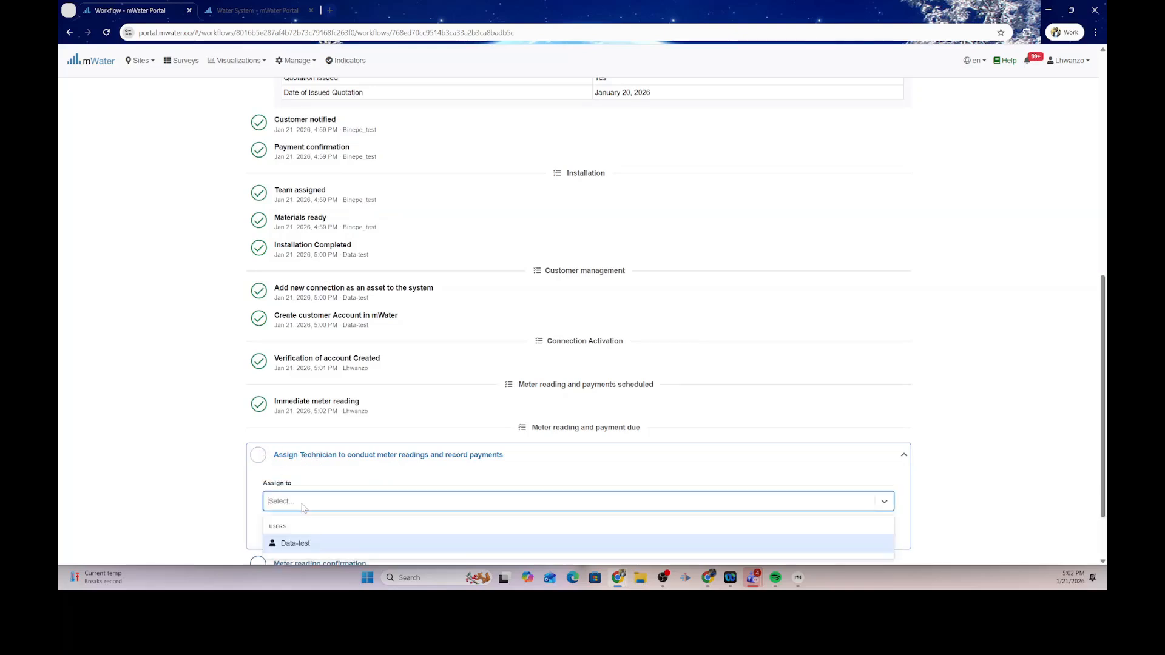
click(301, 544)
click(281, 527)
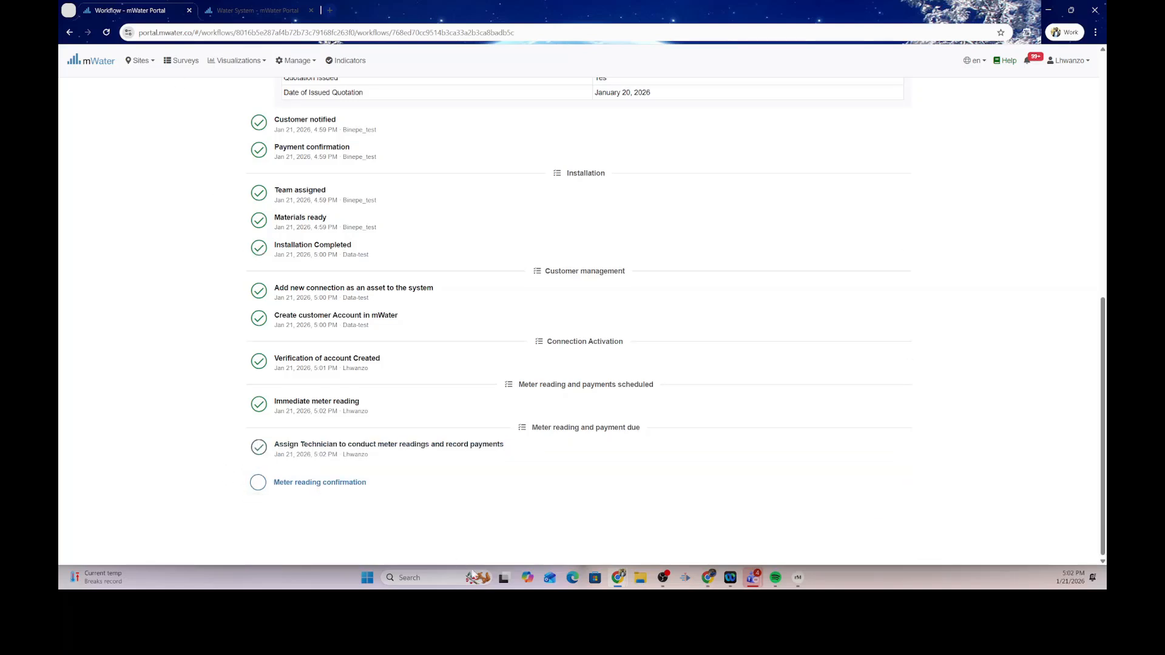
- Switch to the mWater Surveyor windows, sync the Field technician account, and open its actionable workflow 4N8-B2Y5
mouse_move(616, 580)
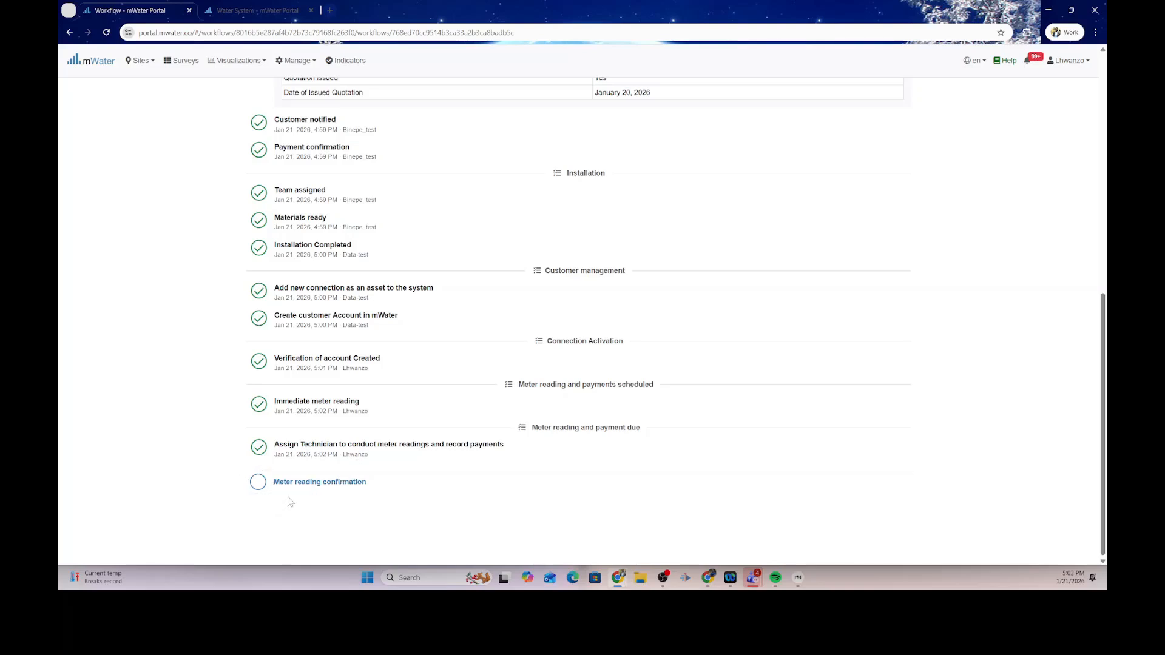
scroll(307, 470, up, 1)
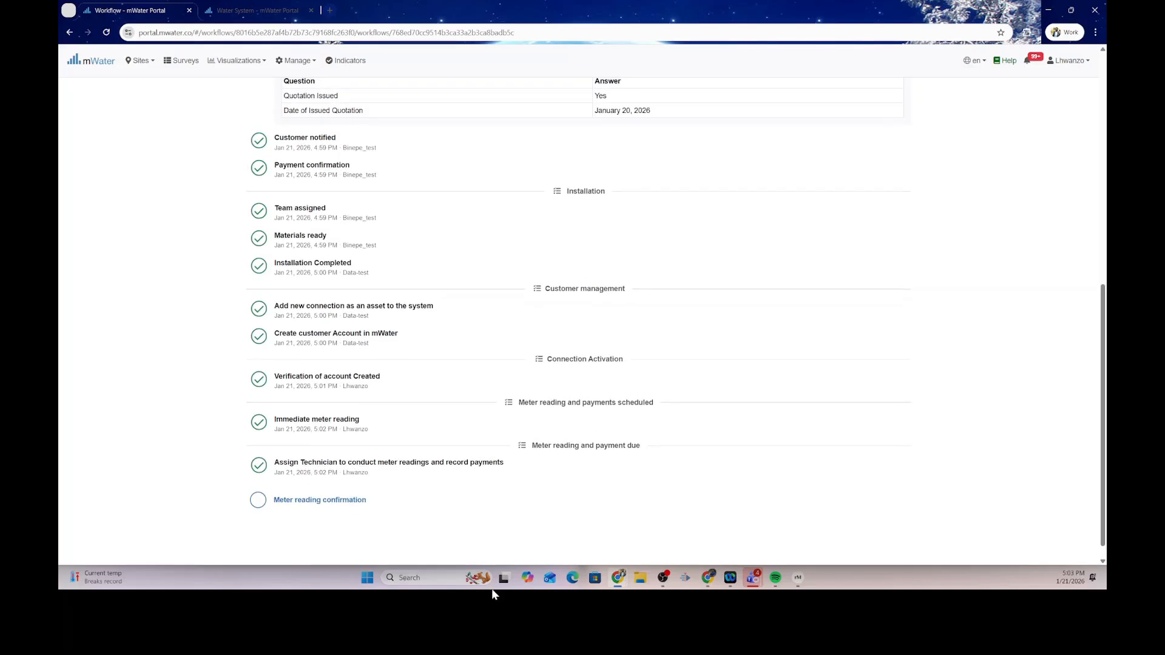
mouse_move(616, 583)
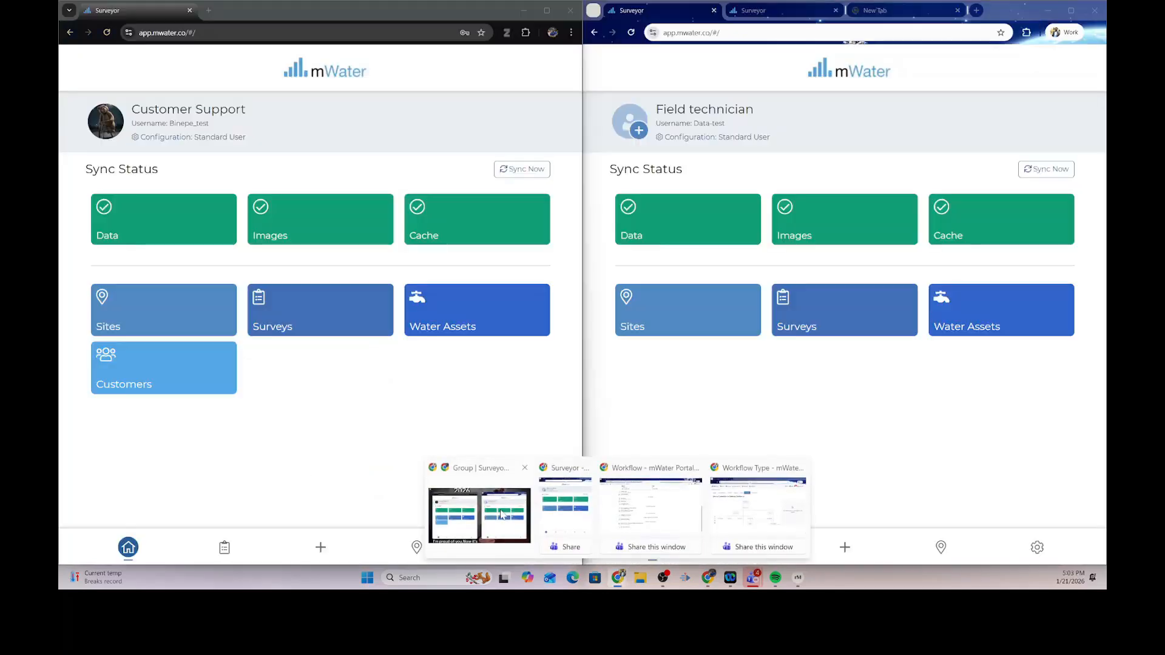
click(502, 514)
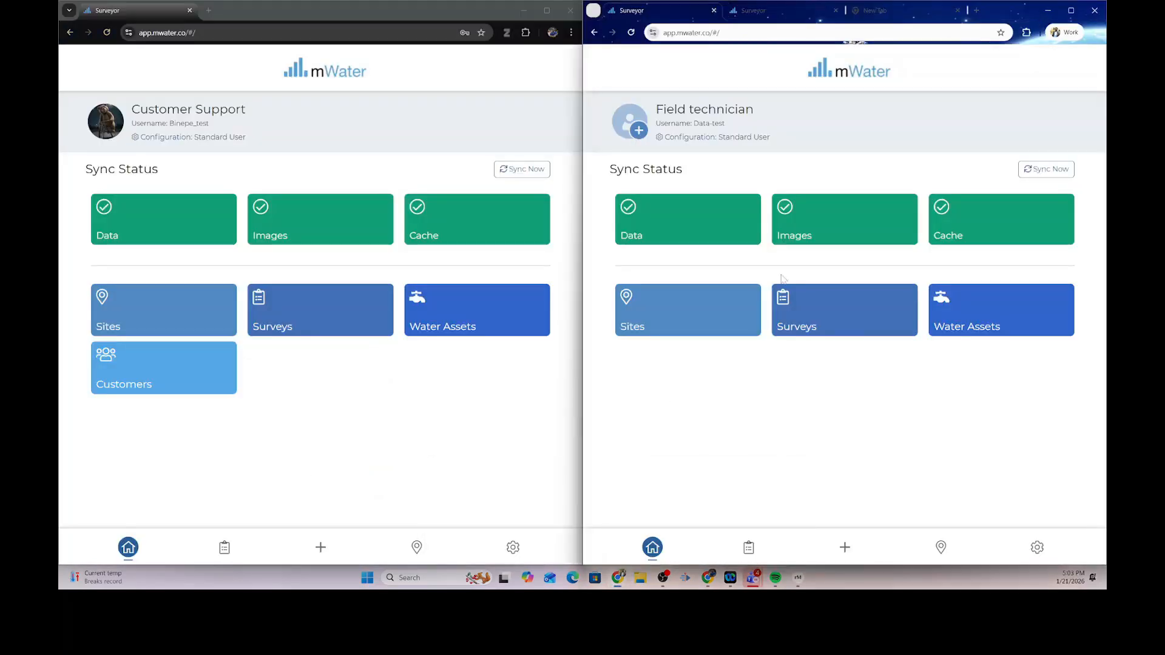
click(1044, 169)
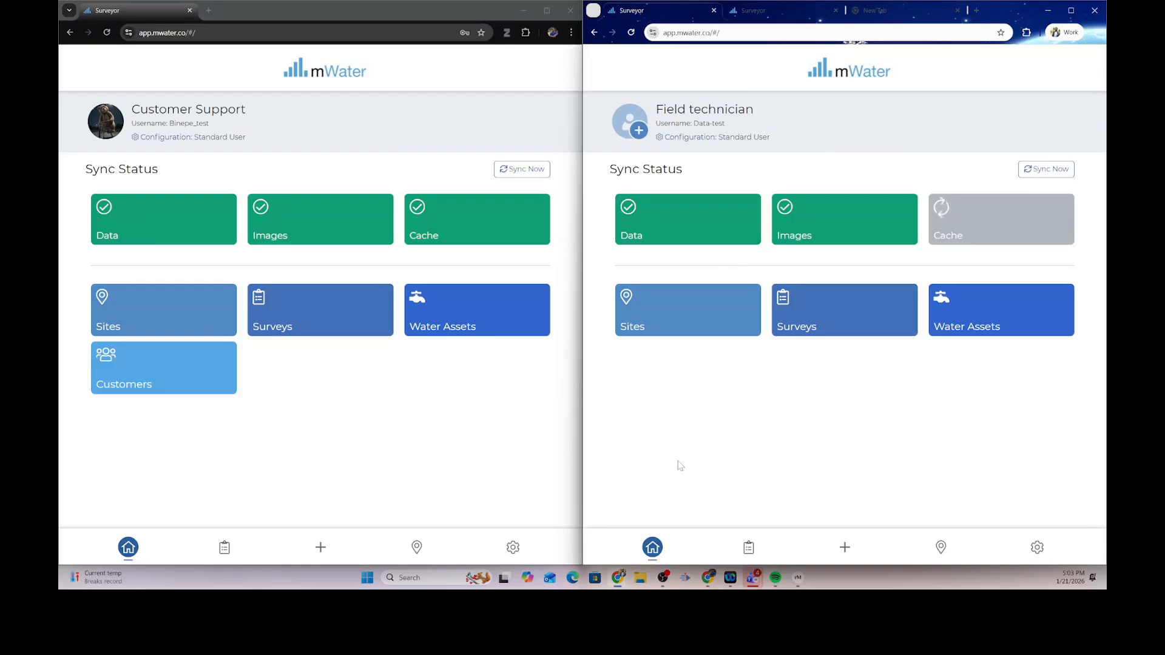
click(756, 550)
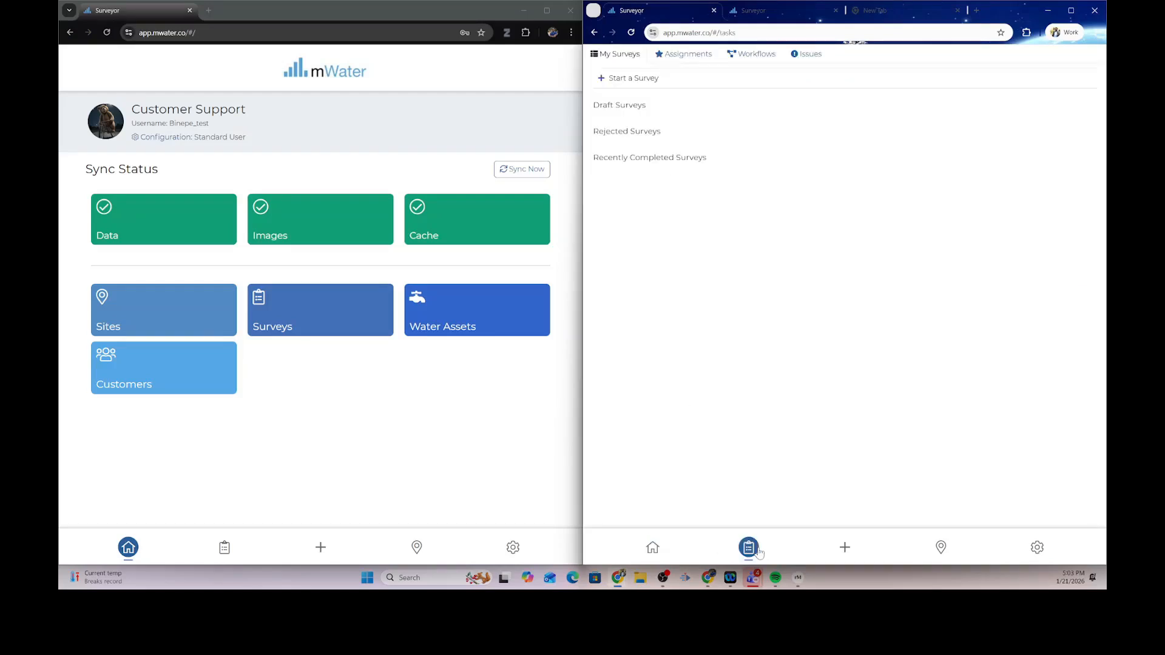
click(765, 56)
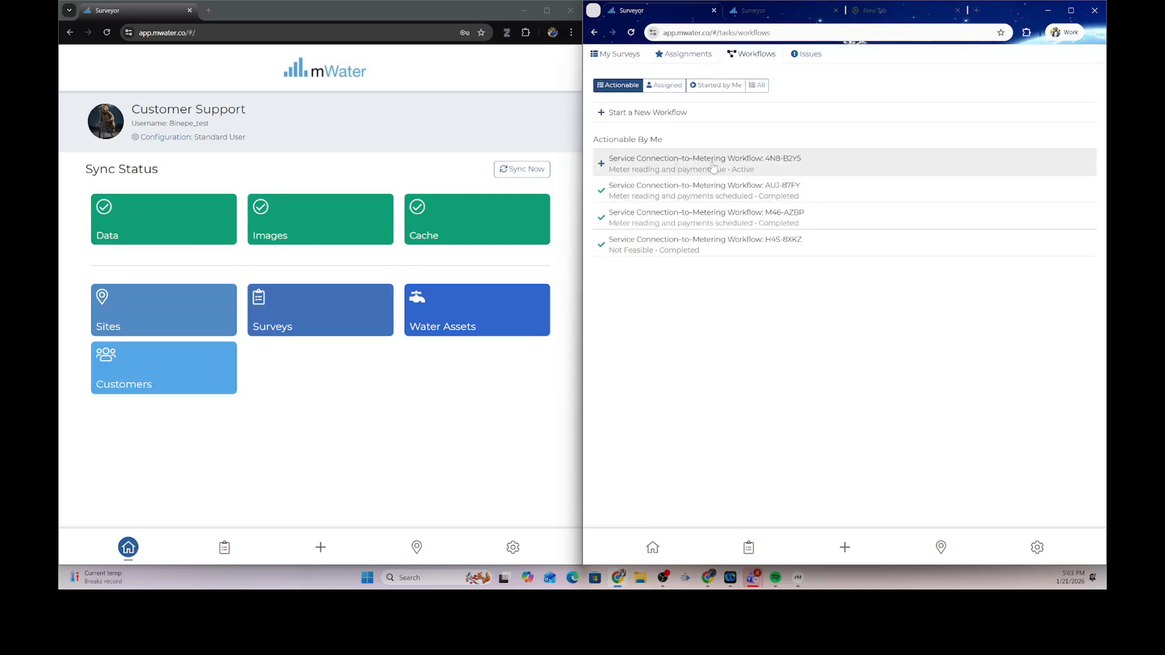
click(681, 165)
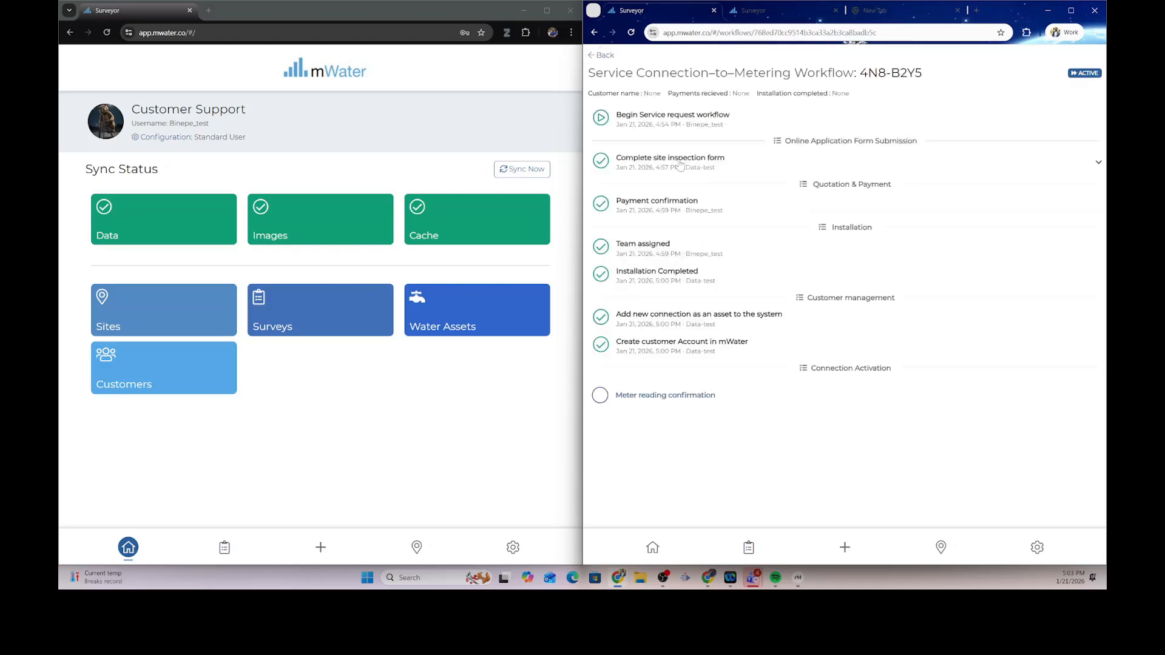
- Complete the Meter reading confirmation action with Meter reading completed checked, and submit it
scroll(711, 487, down, 1)
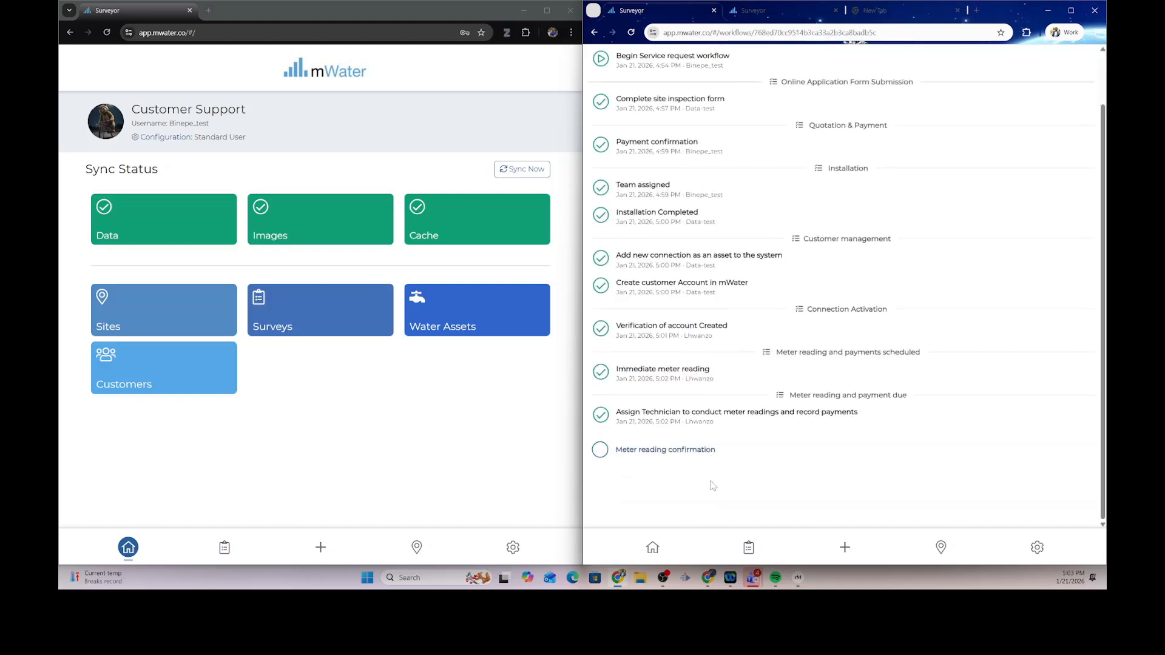
click(659, 462)
drag(688, 461, 681, 387)
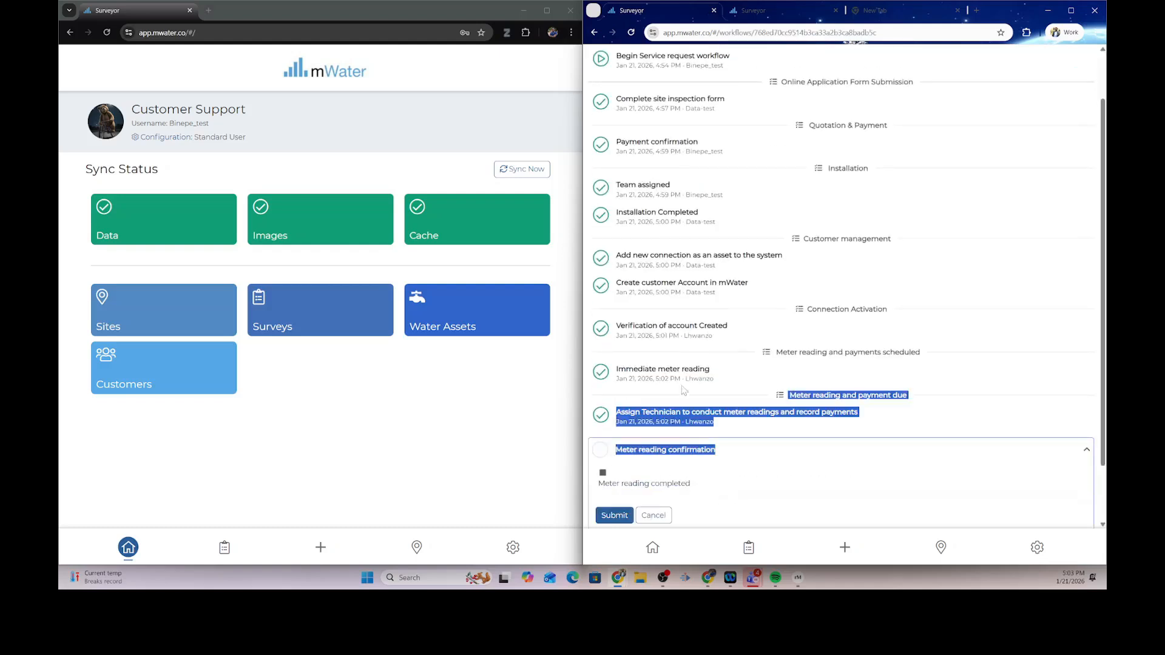
click(710, 471)
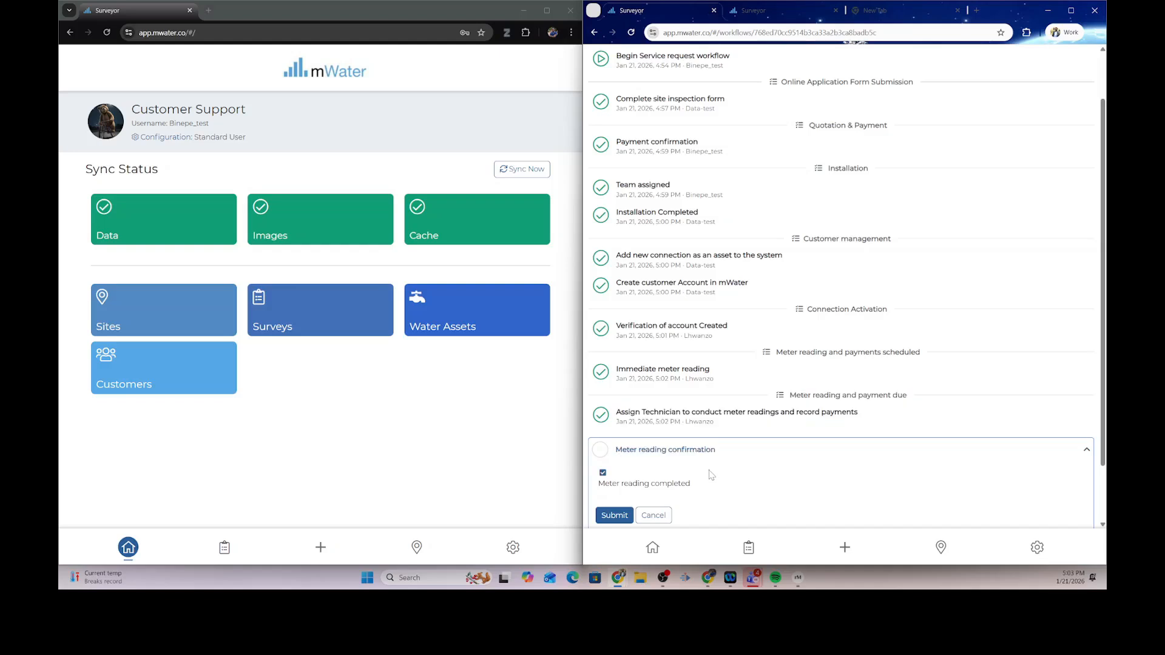
scroll(614, 483, down, 1)
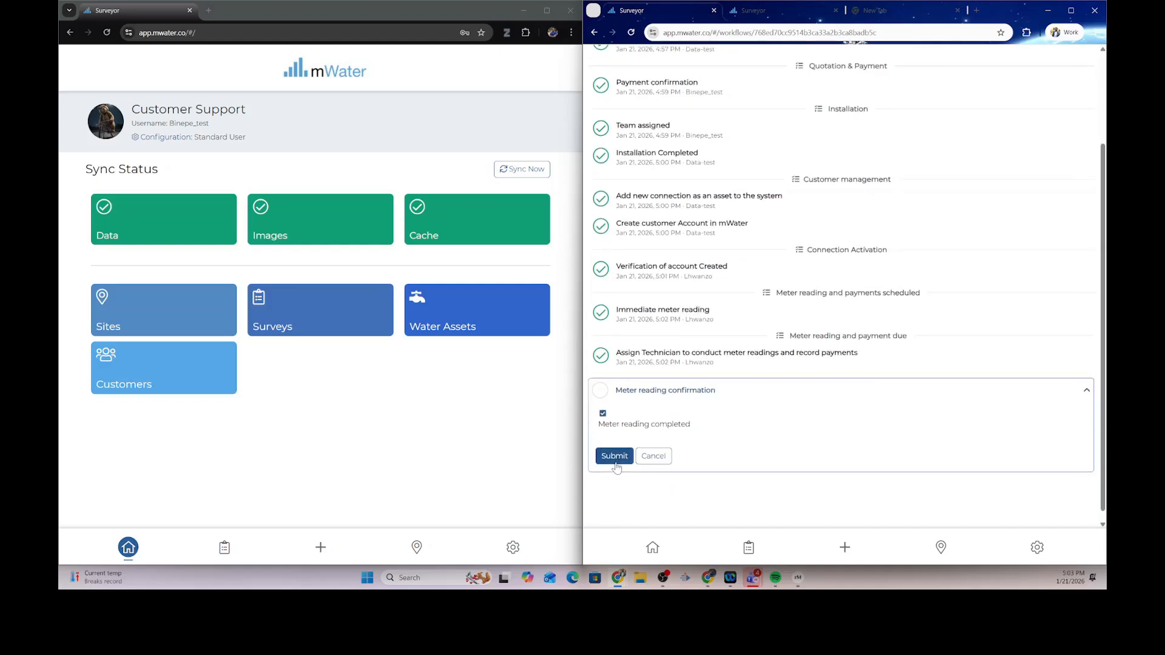
click(615, 458)
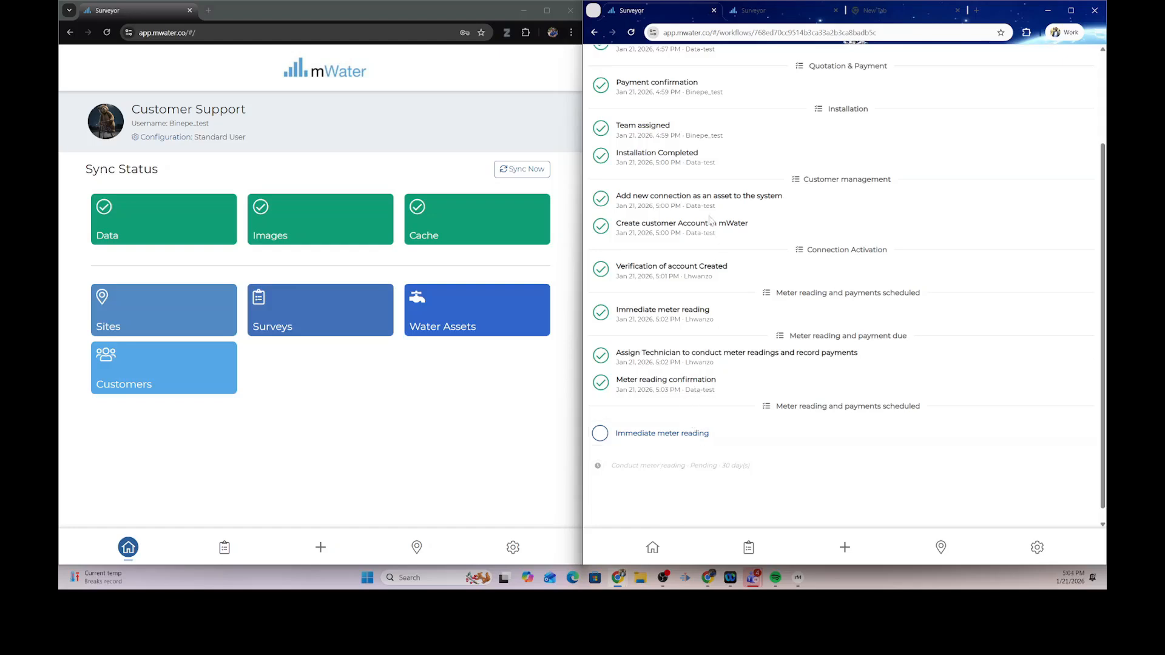
- Switch to the mWater Portal, refresh workflow 4N8-B2Y5, and return to the list of all Service Connection-to-Metering workflows
mouse_move(619, 578)
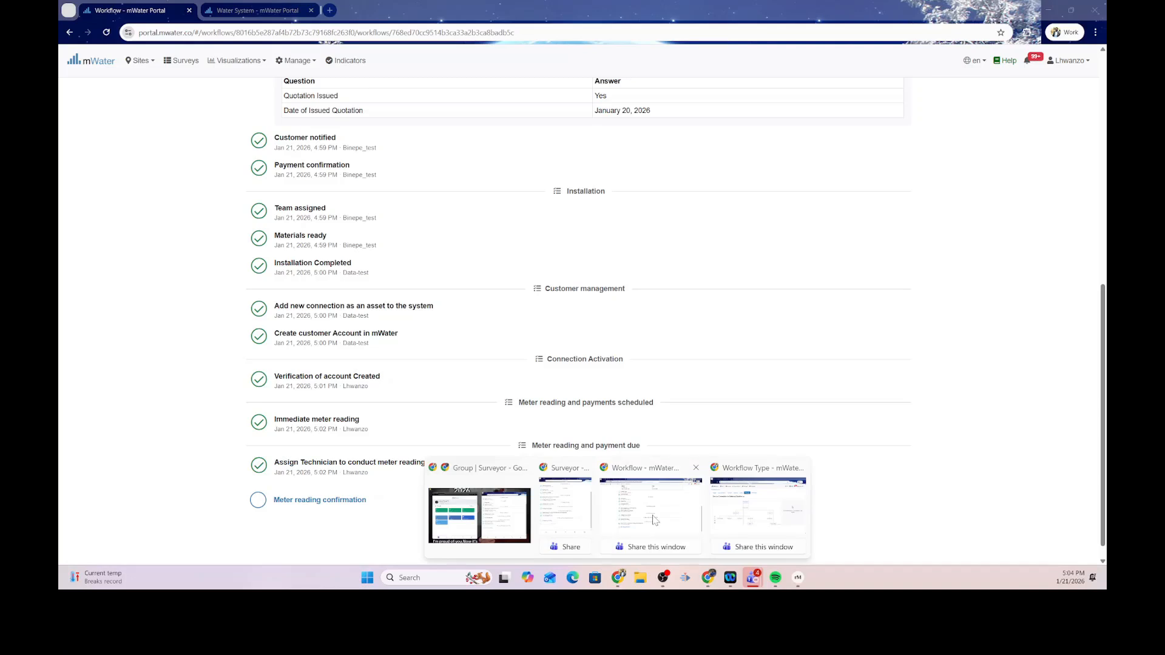
click(654, 520)
scroll(540, 308, up, 8)
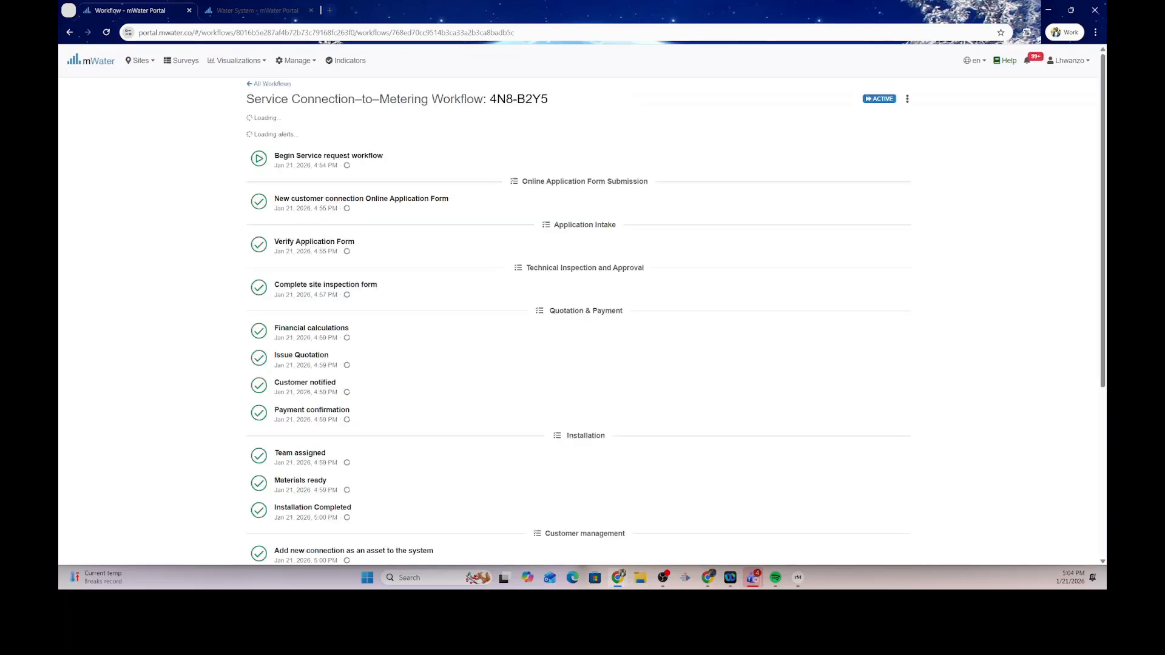
click(285, 85)
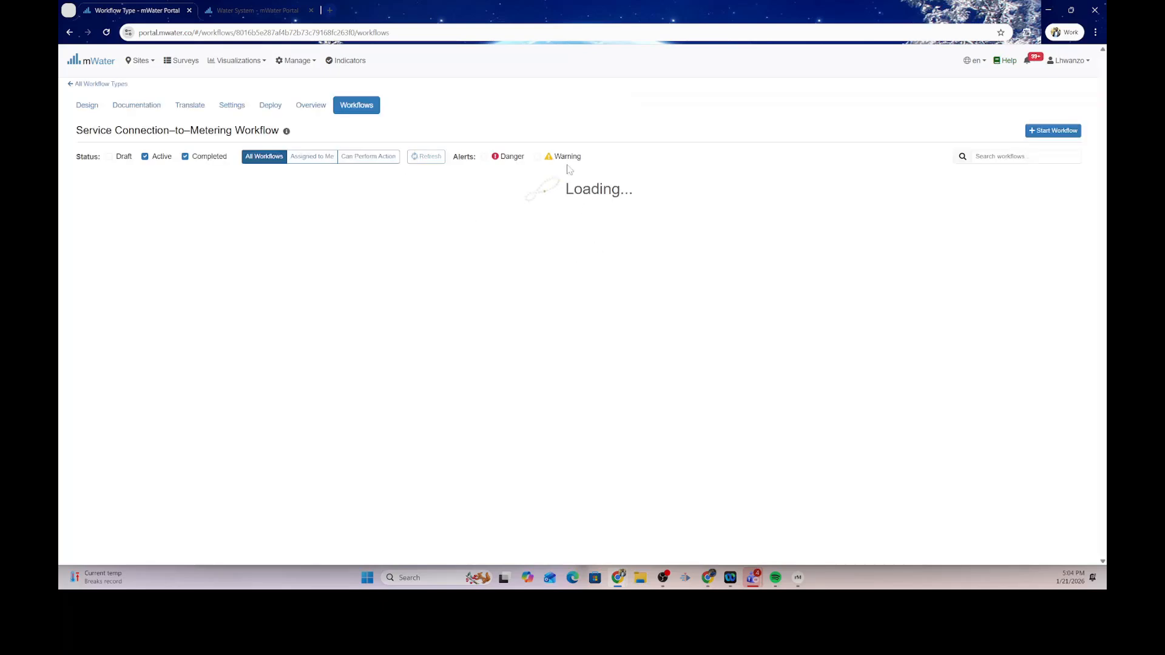